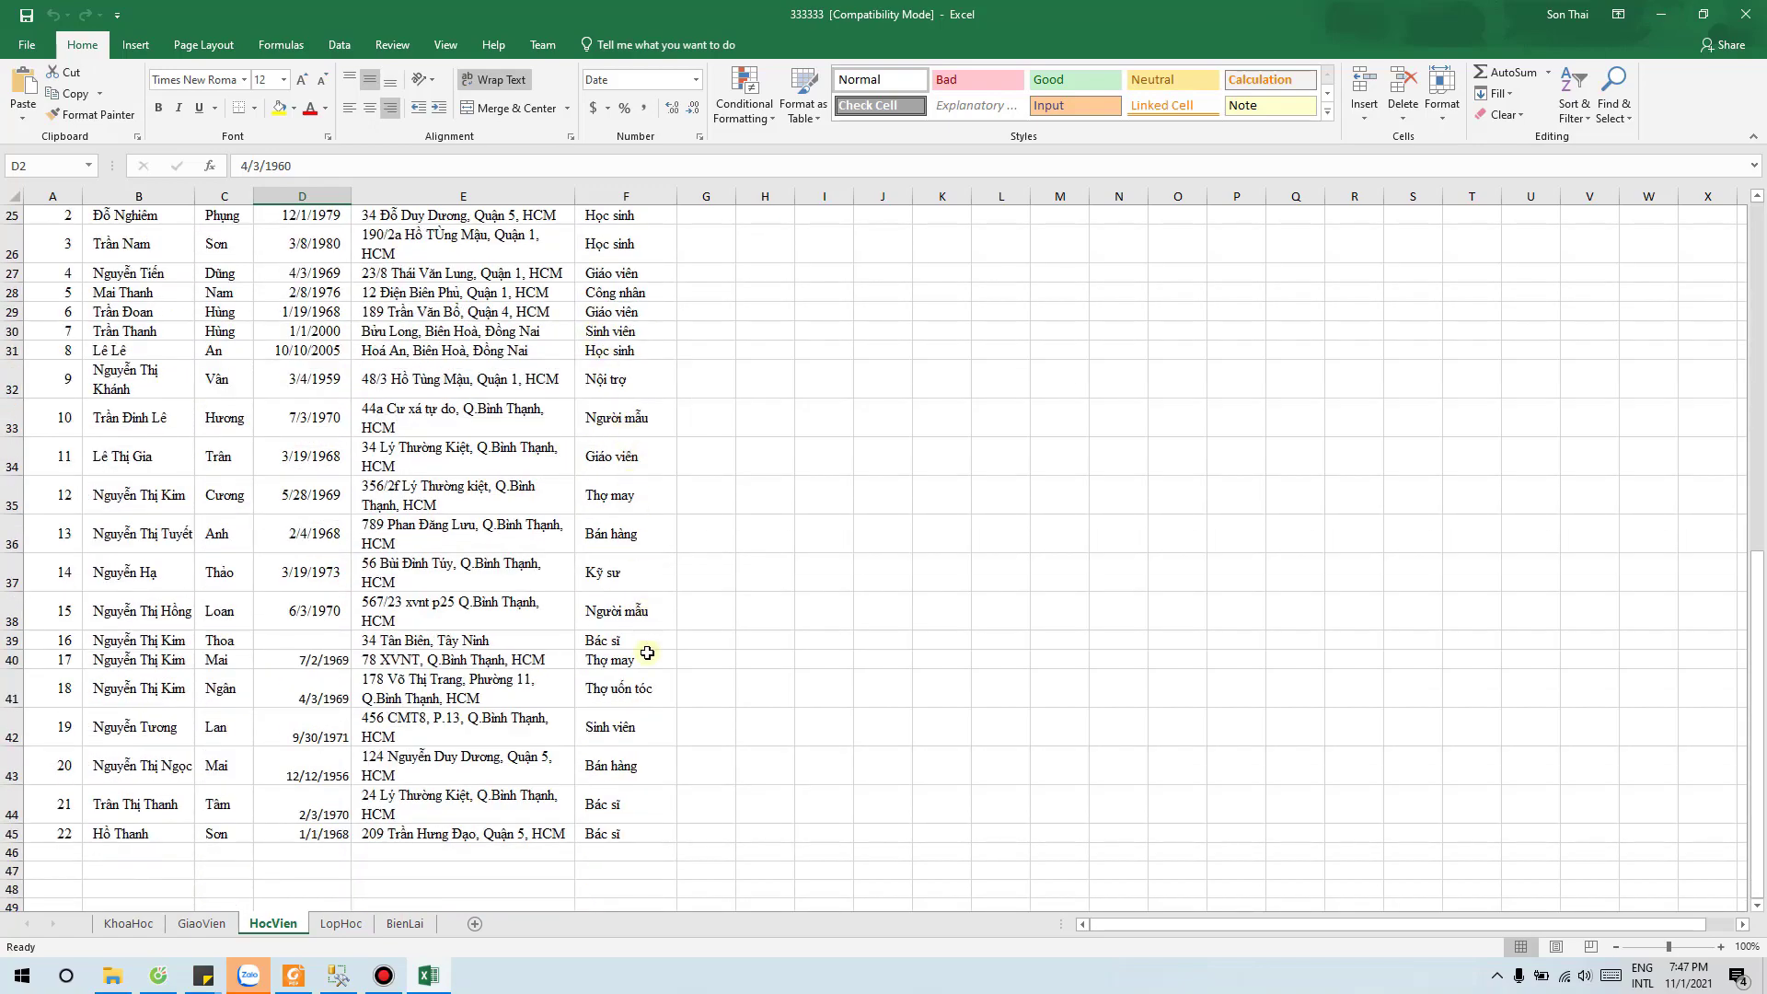
Step: Scroll through the HocVien student rows in Excel, then switch to SQL Server Management Studio
scroll(647, 652, "up", 8)
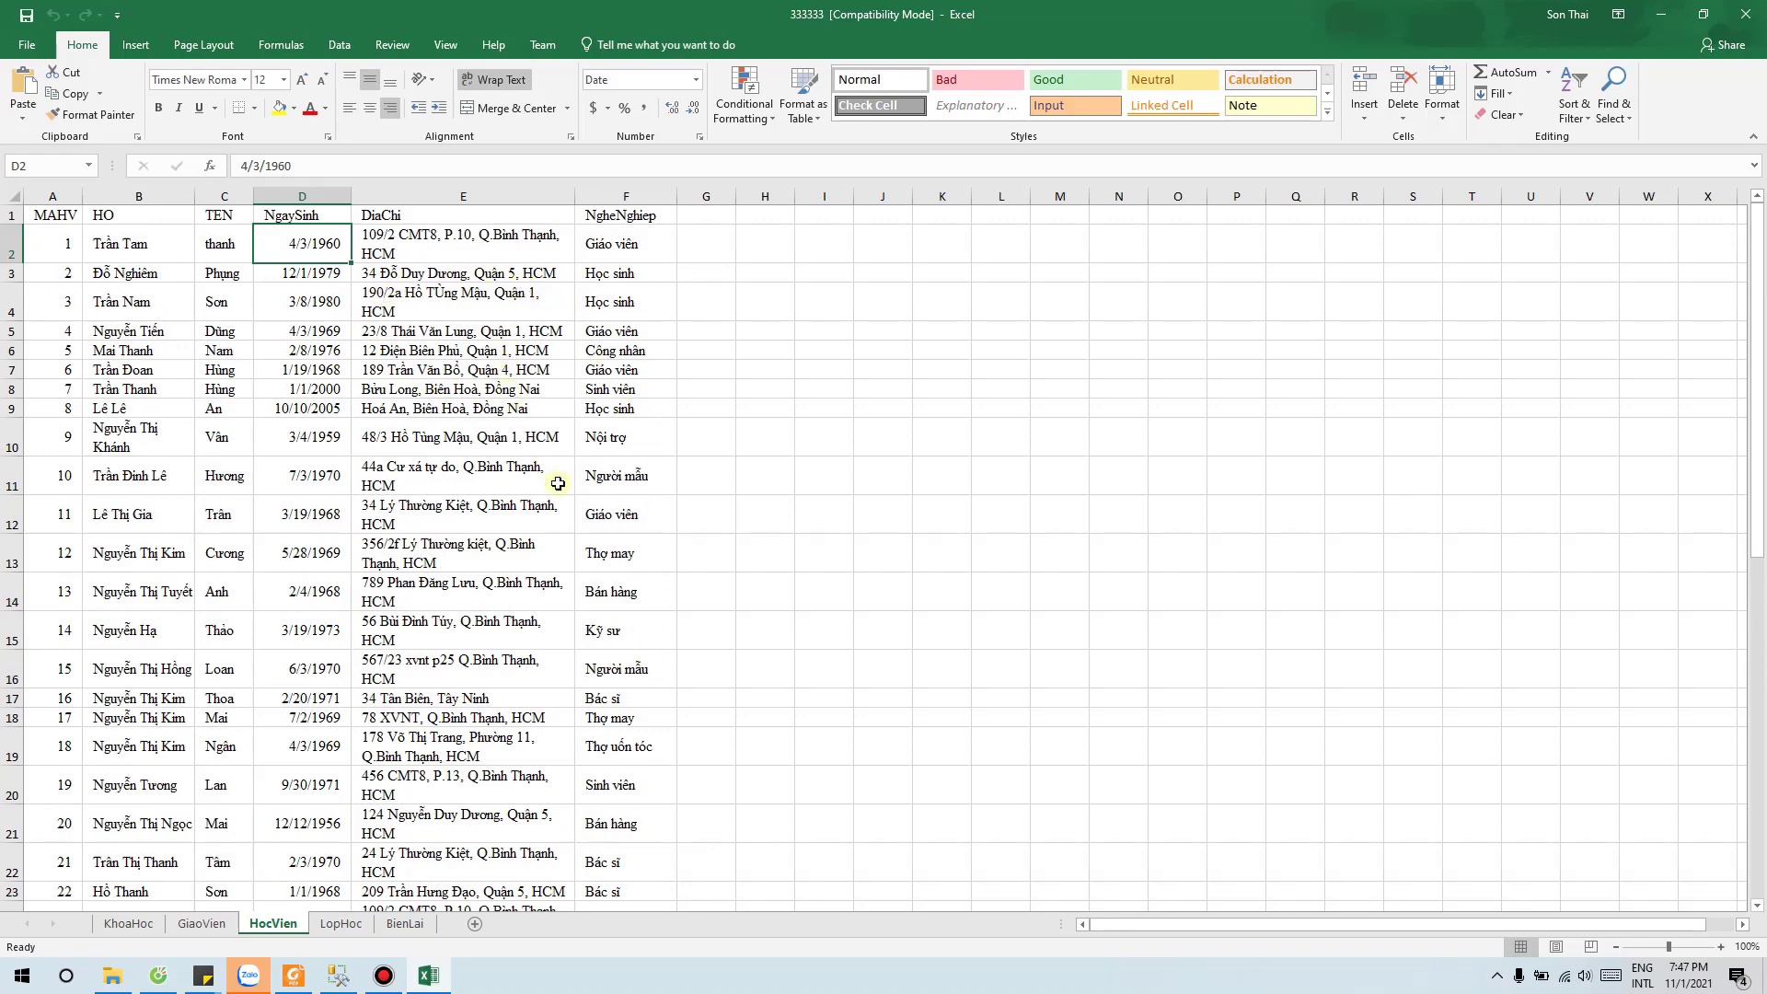
scroll(641, 473, "down", 1)
scroll(641, 473, "down", 4)
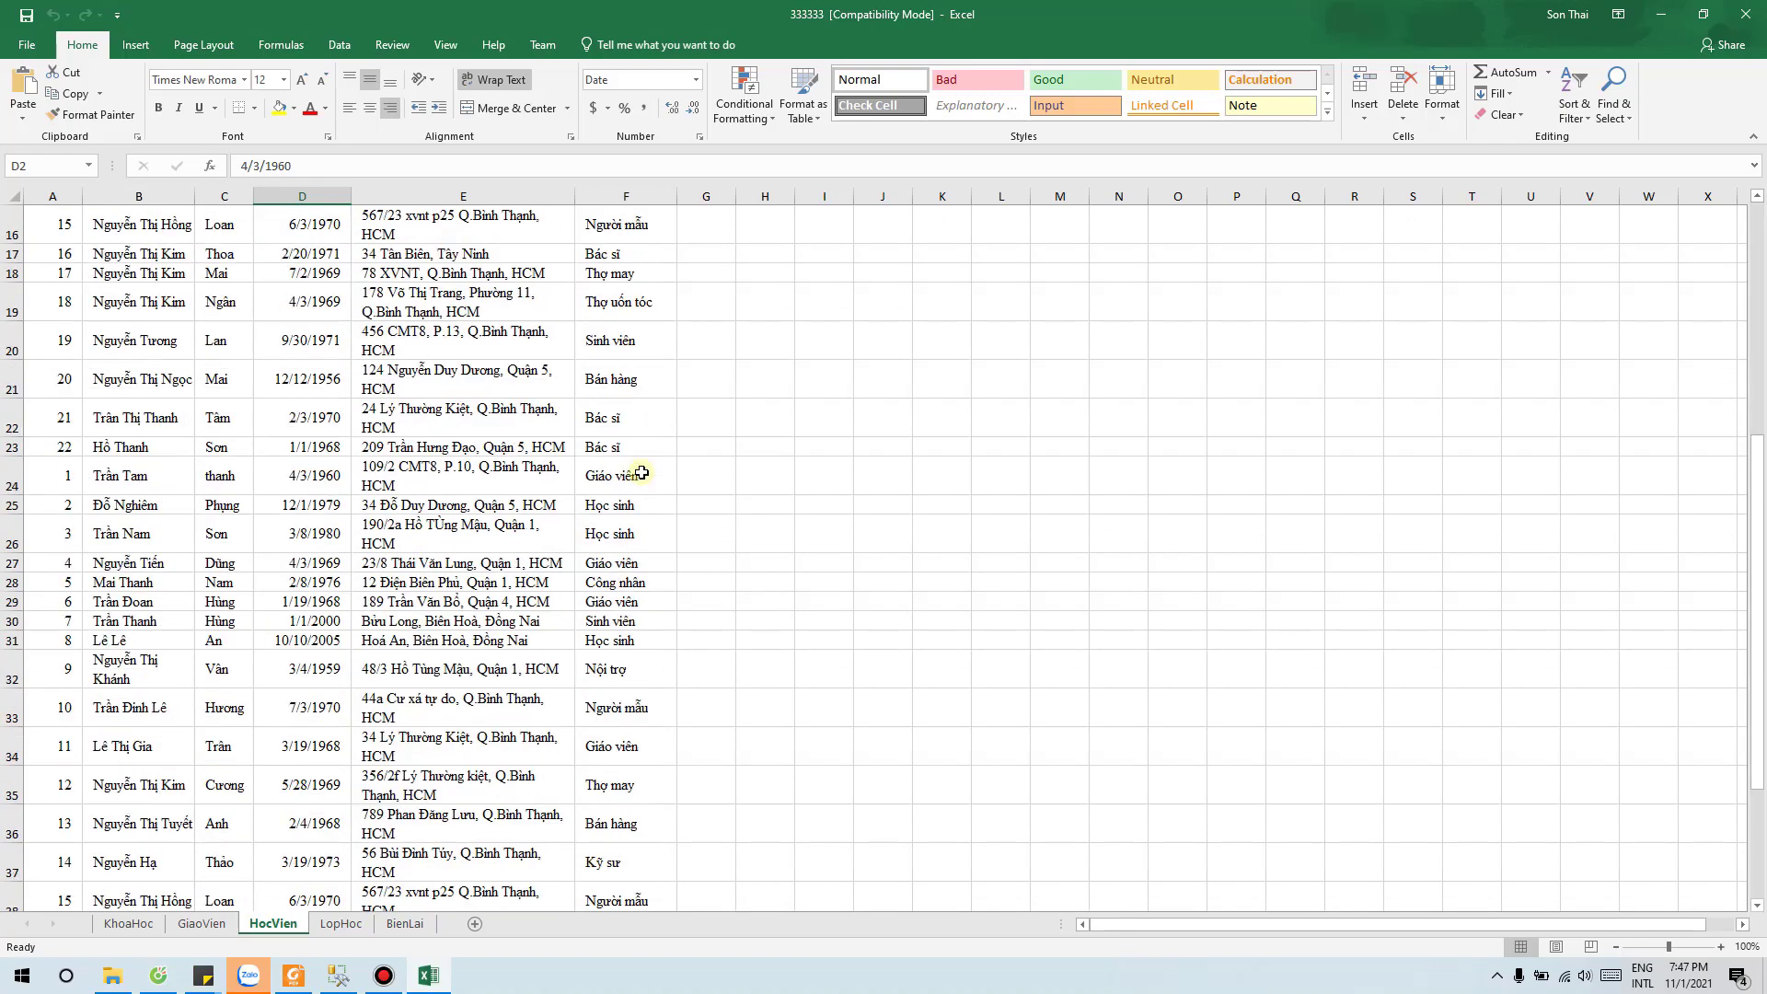
scroll(641, 473, "down", 1)
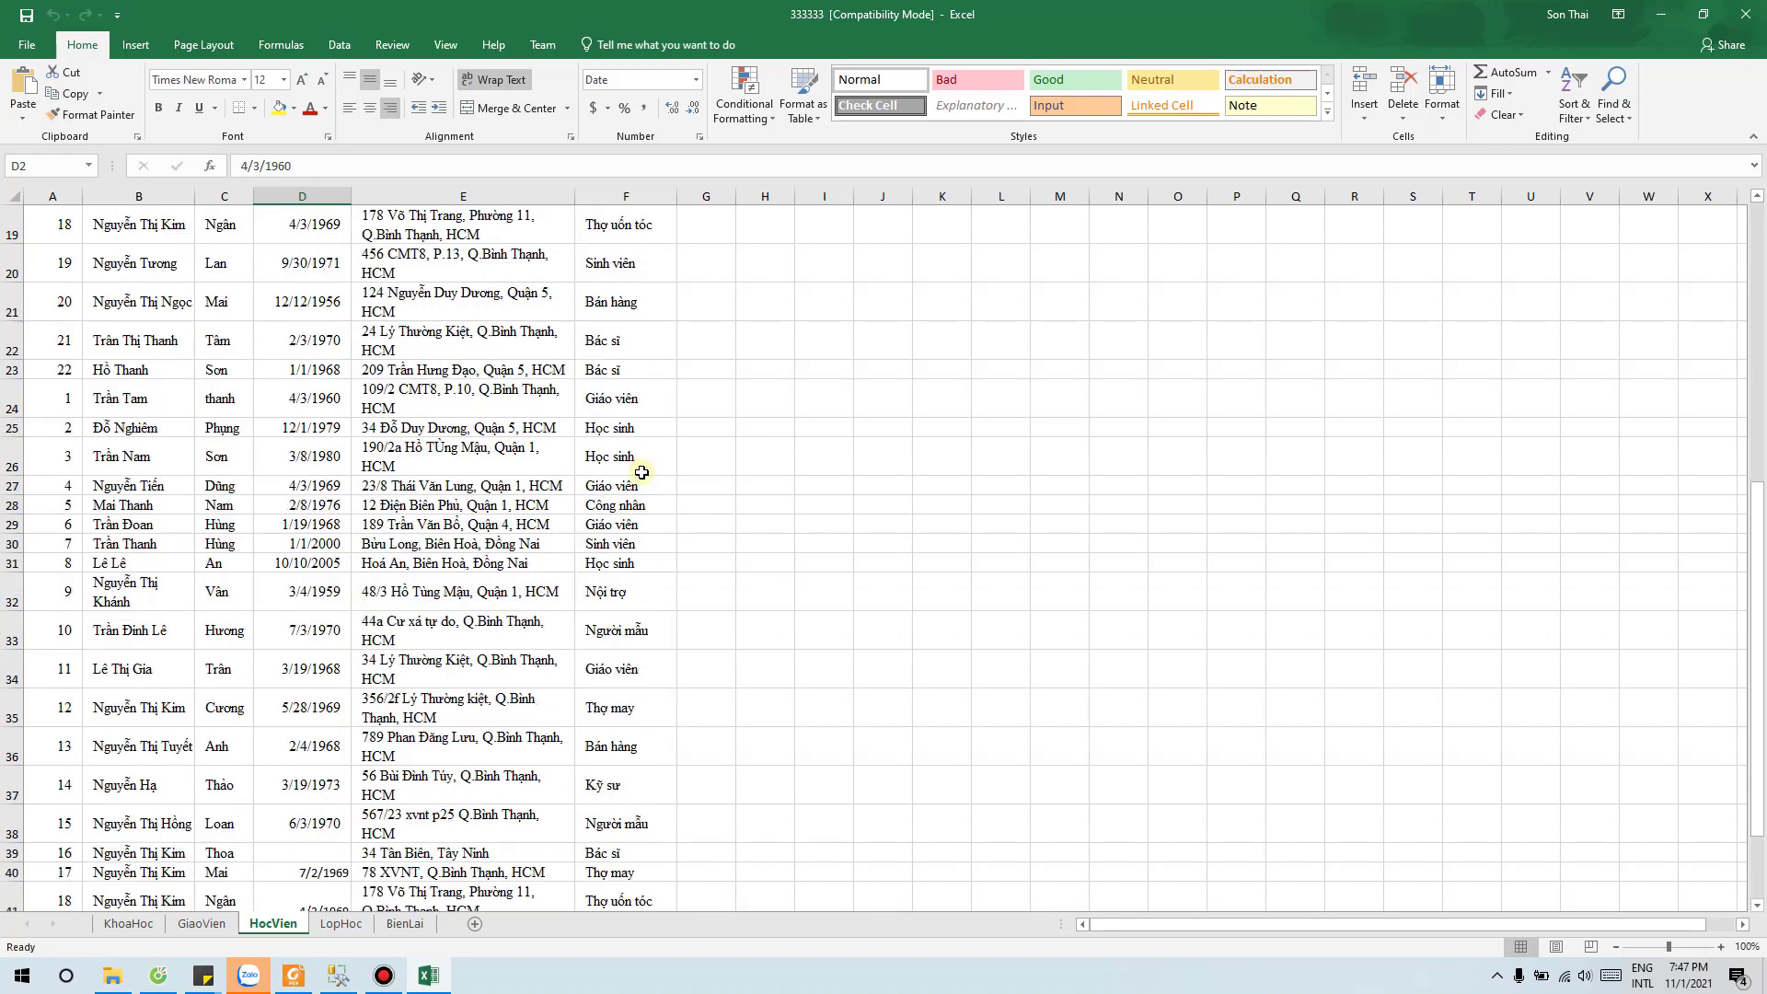
scroll(642, 473, "up", 5)
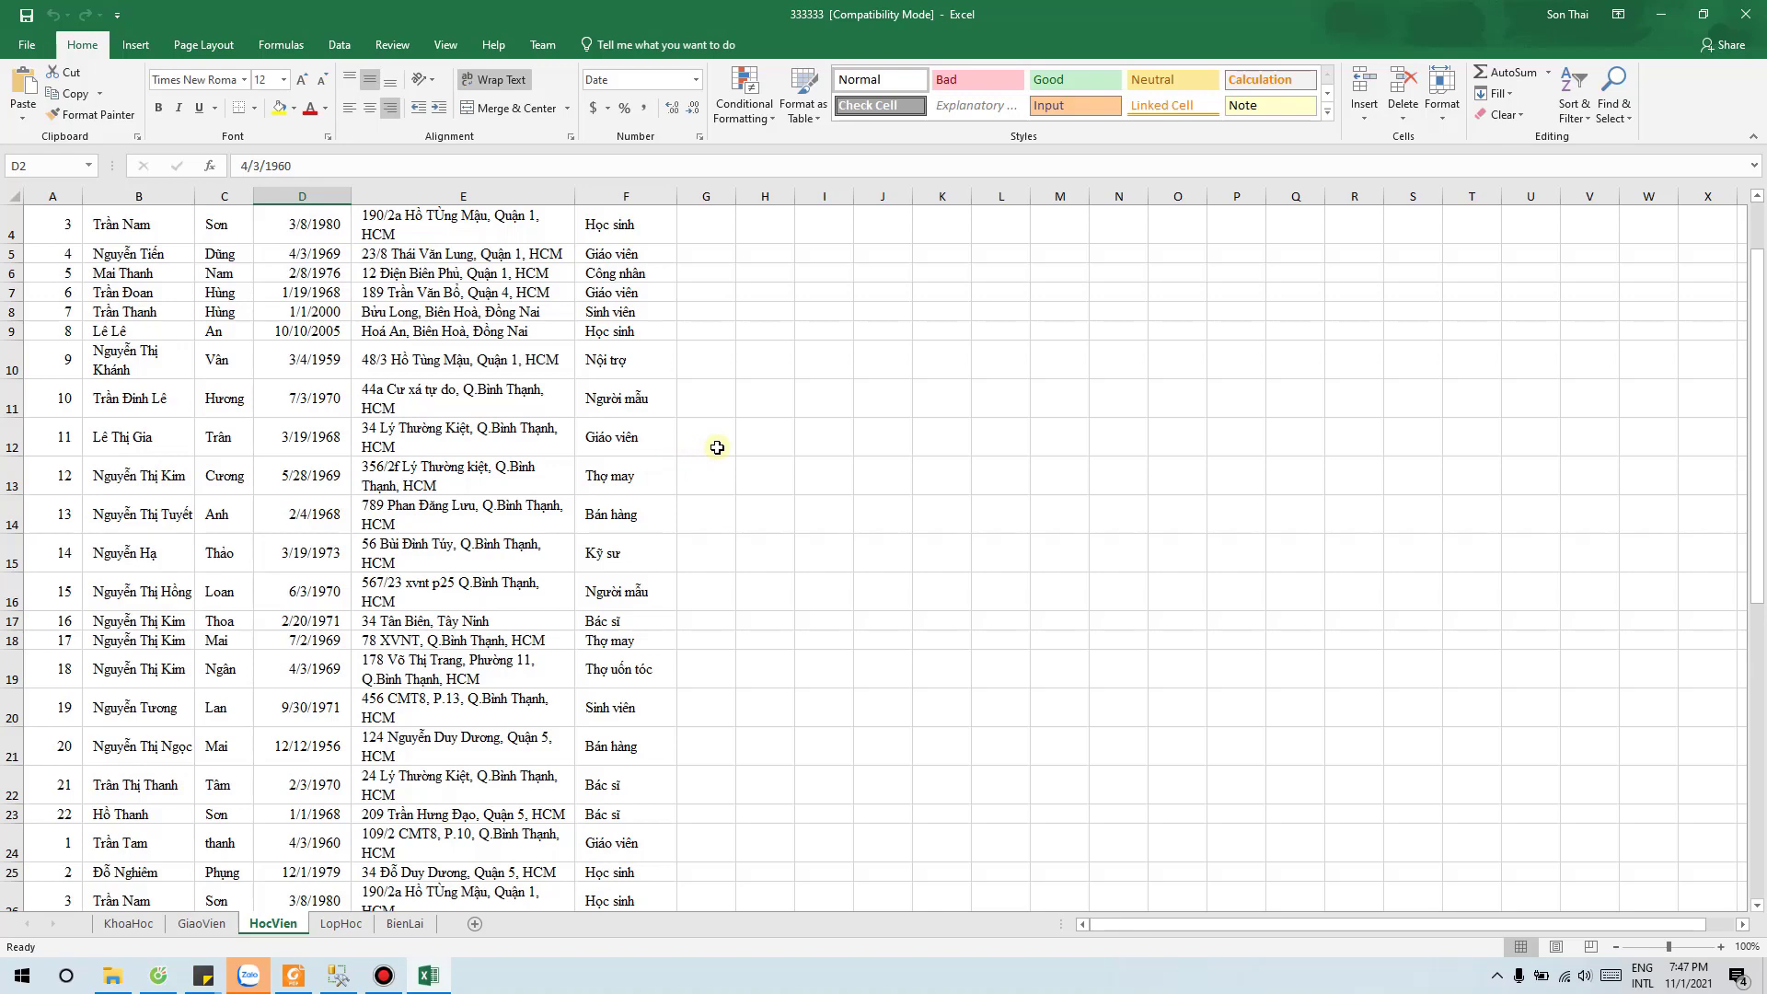
scroll(717, 447, "down", 11)
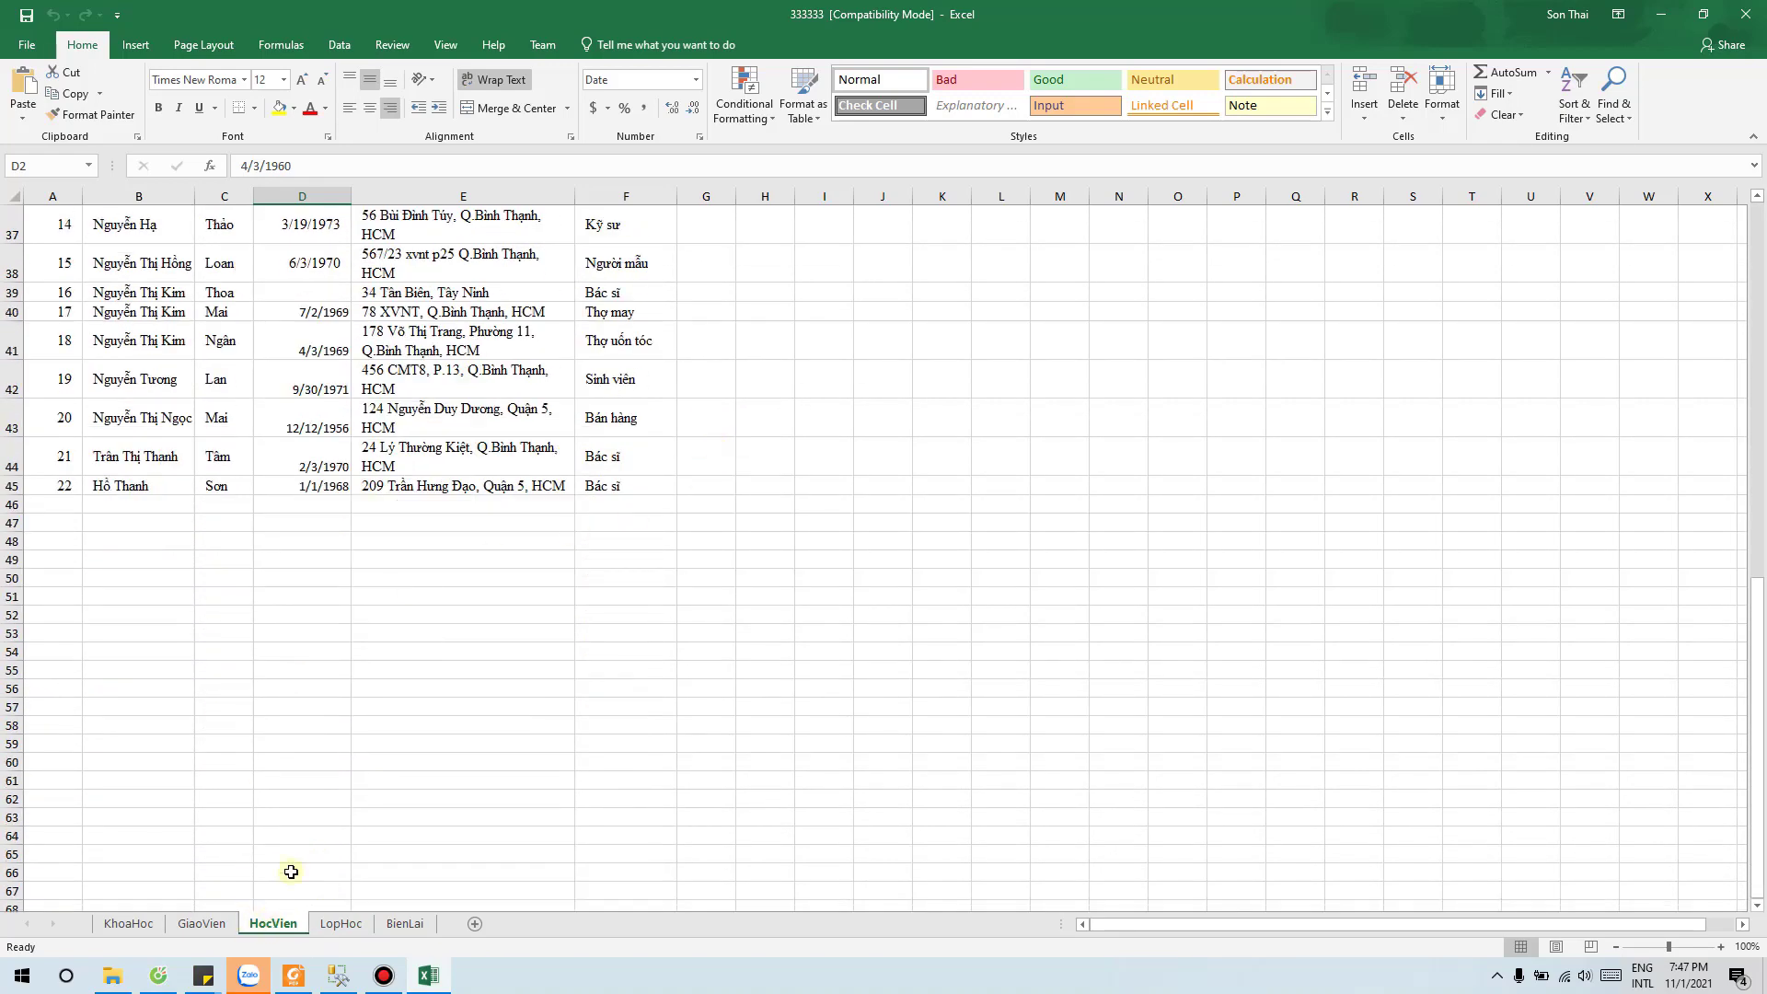
scroll(299, 754, "up", 12)
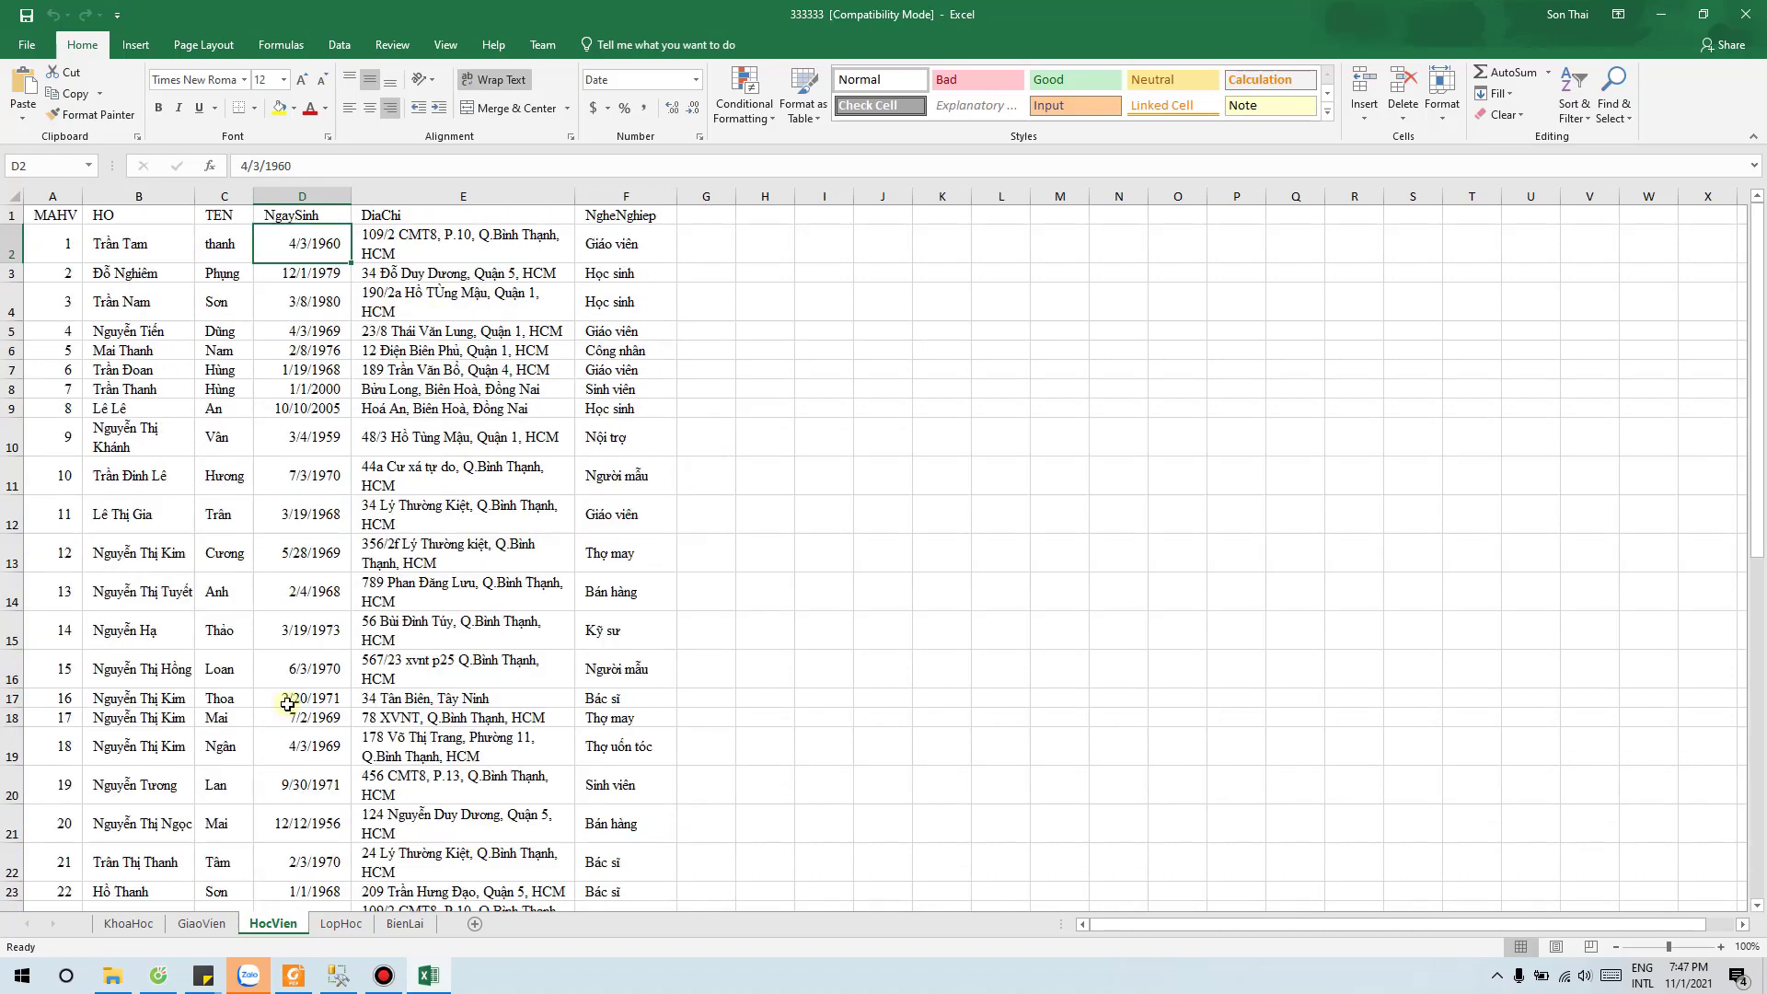
left_click(340, 977)
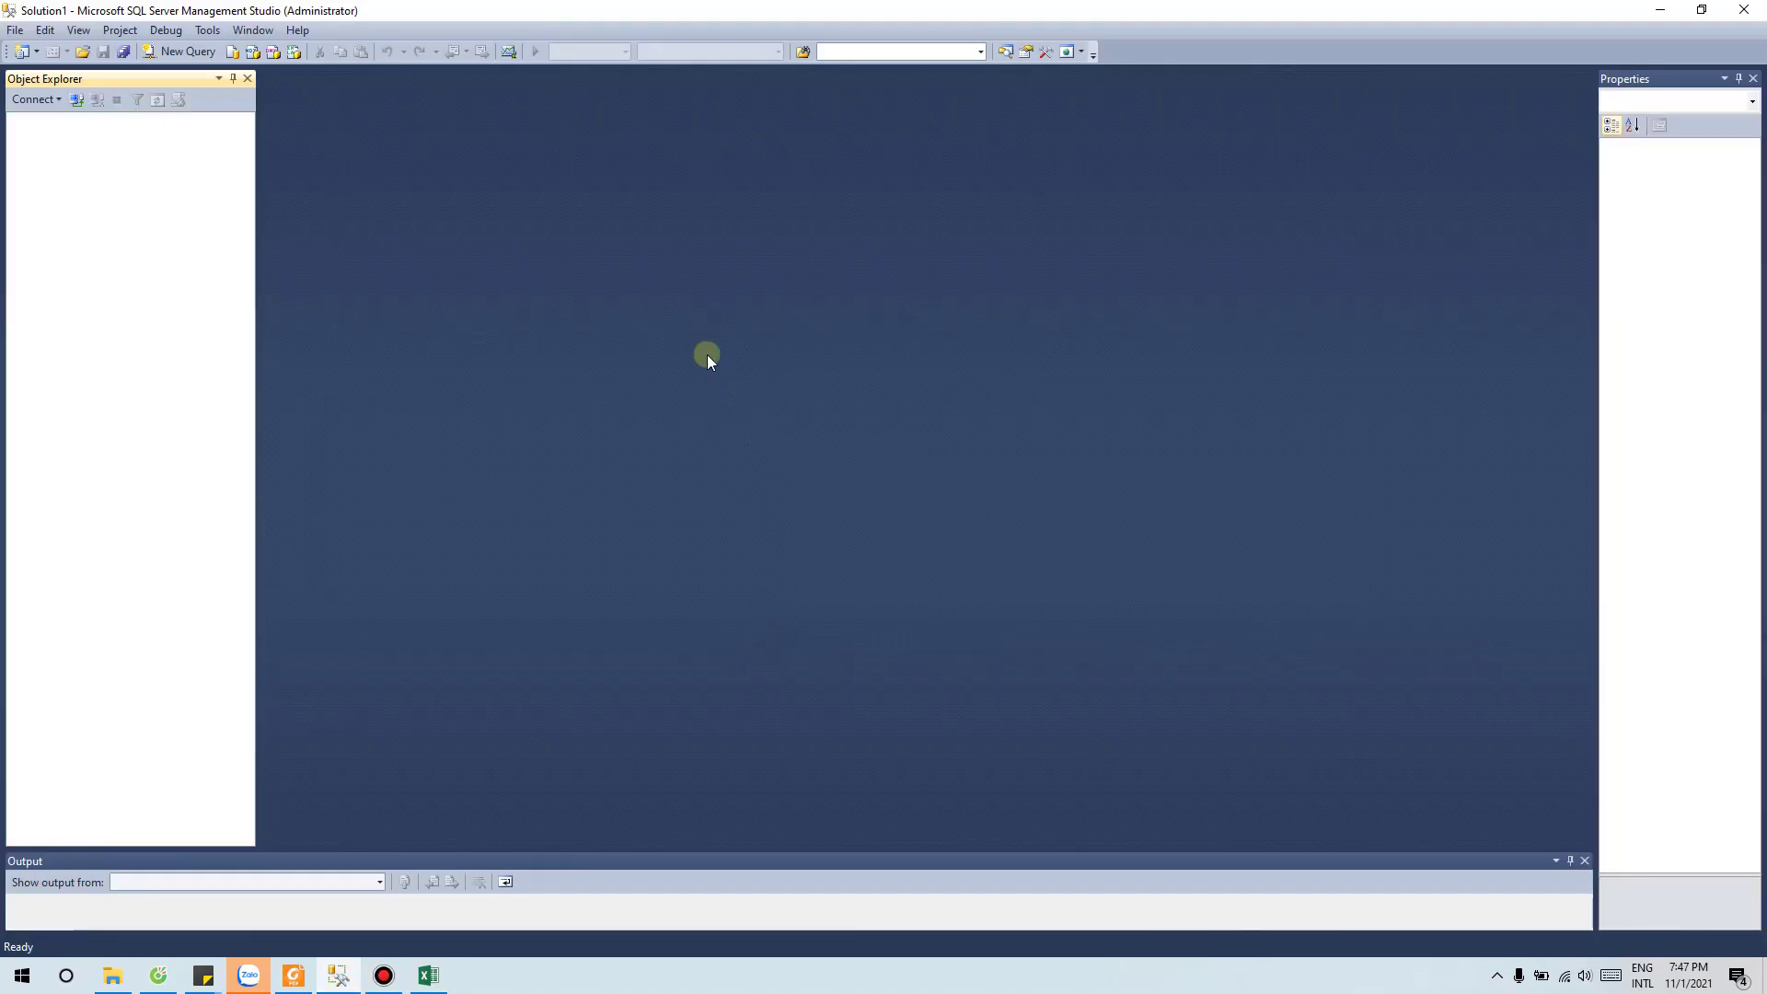
Step: Connect to server THAIANHSON using SQL Server Authentication with the saved login
left_click(77, 100)
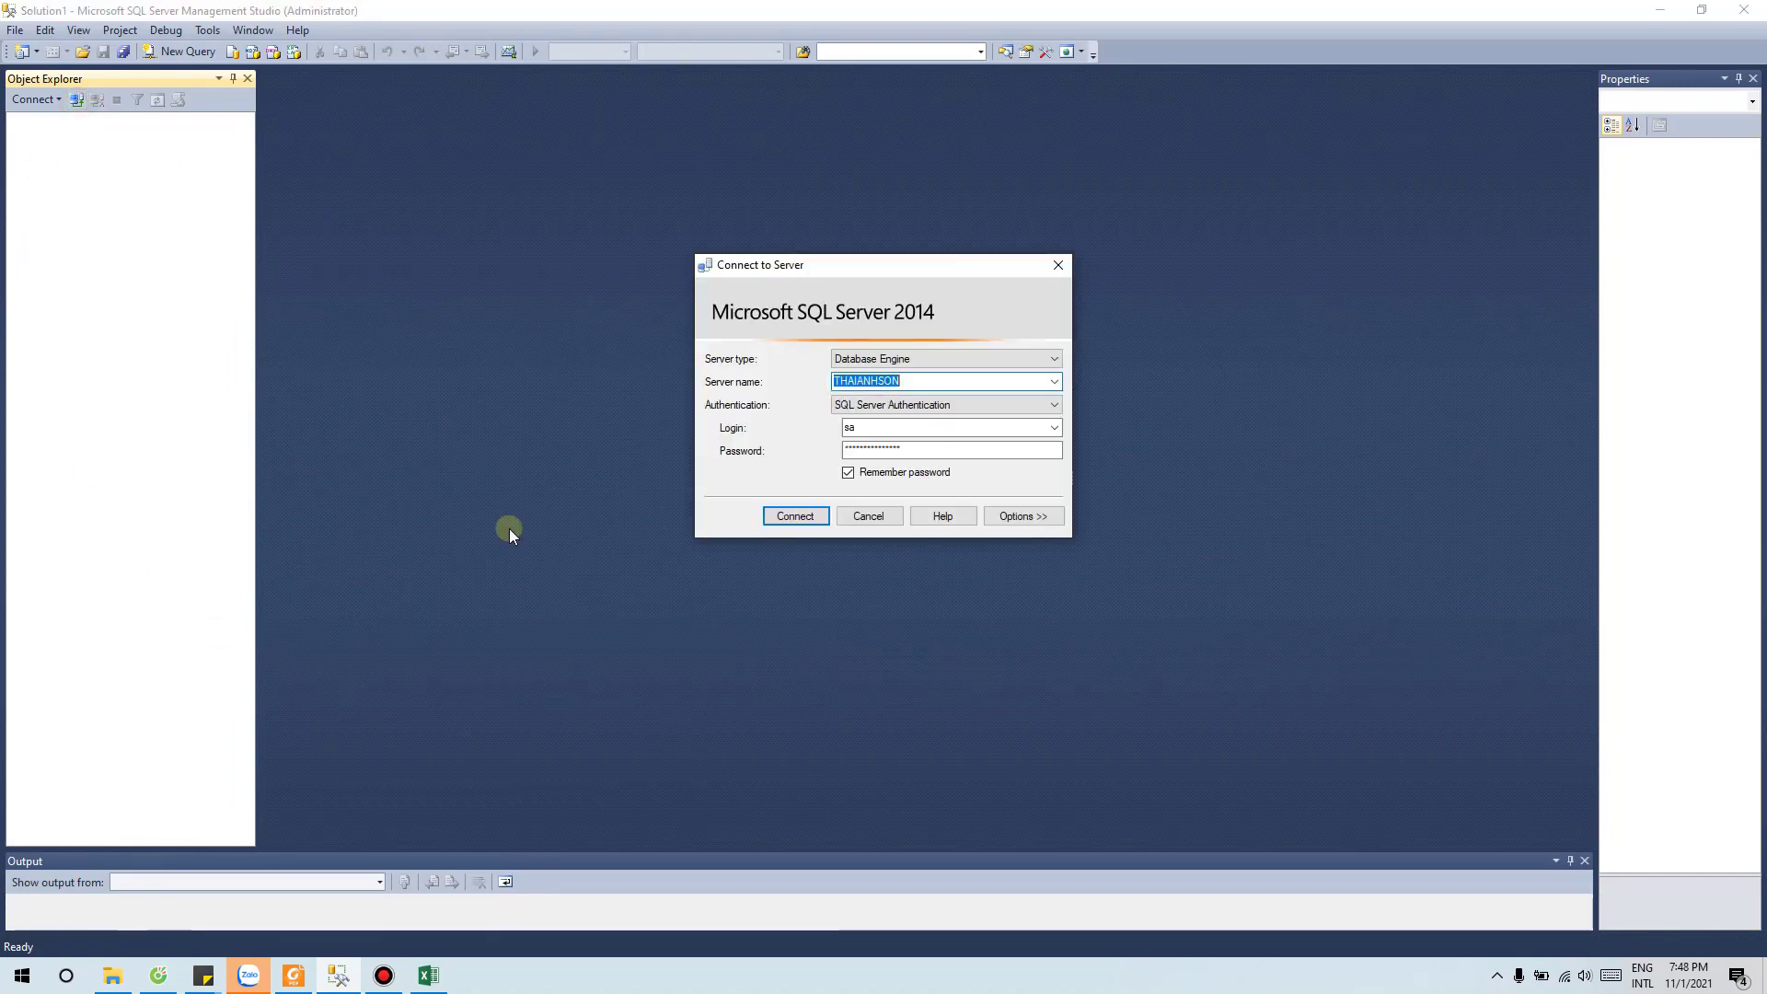
left_click(979, 401)
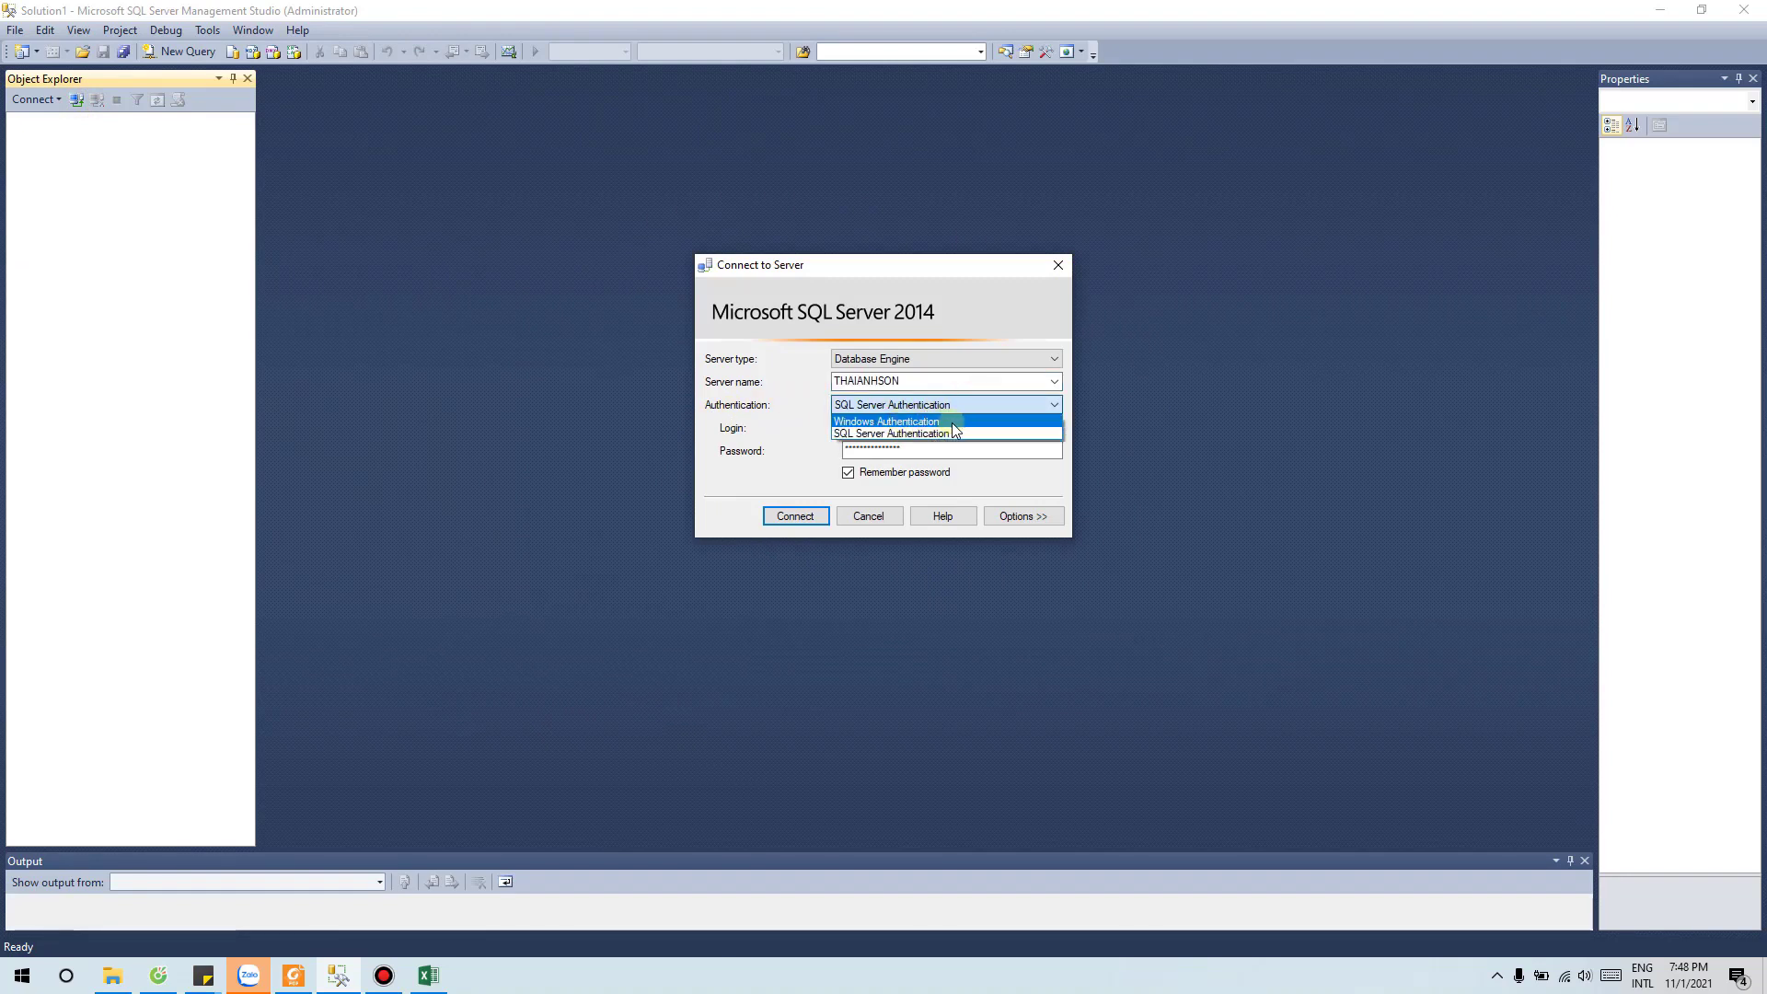
left_click(952, 422)
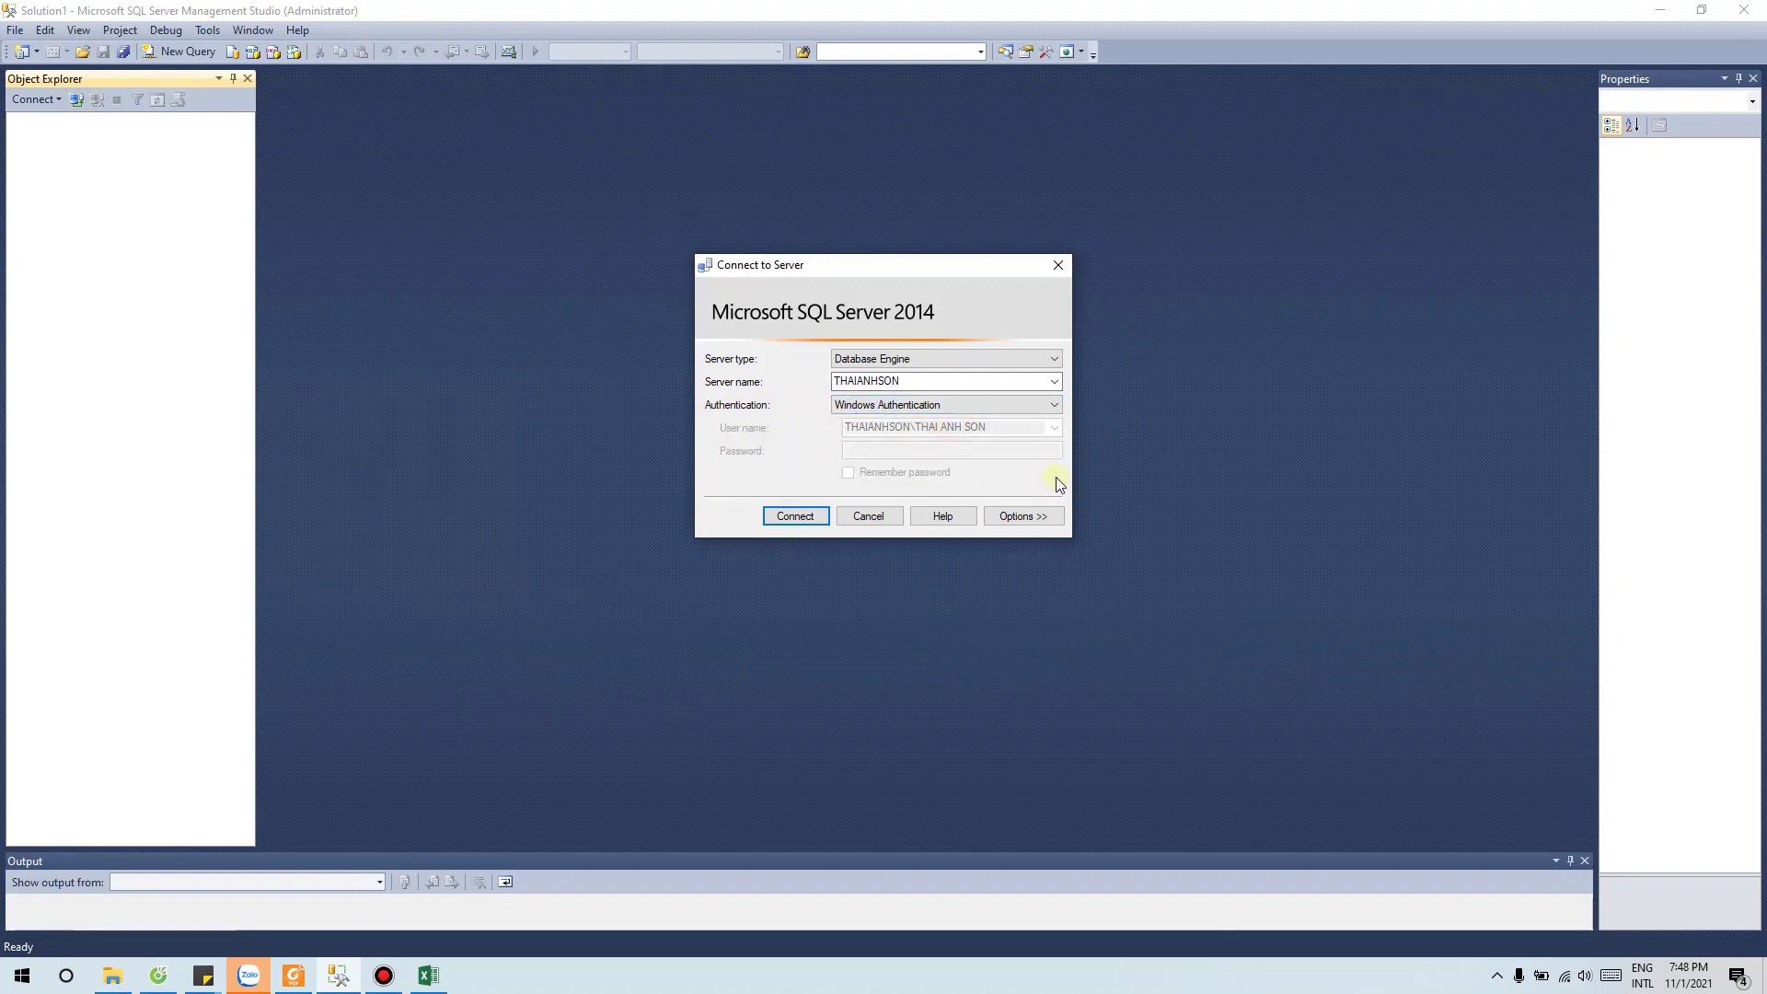
left_click(974, 403)
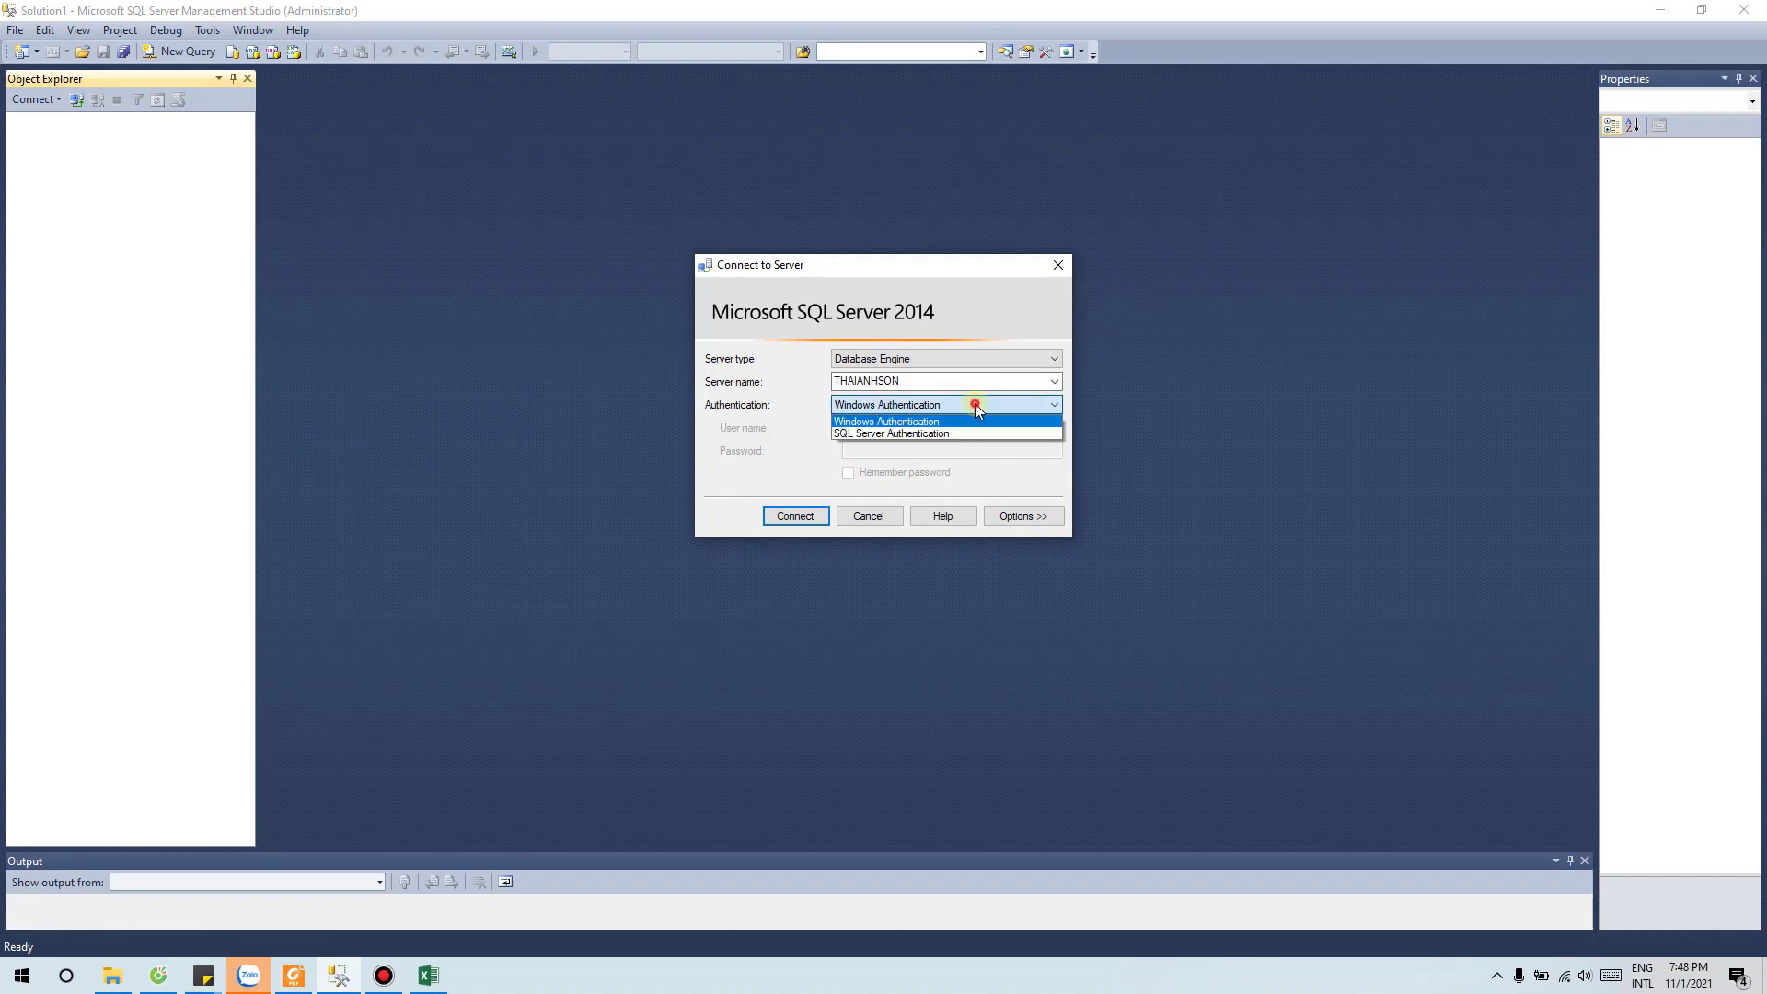
left_click(905, 428)
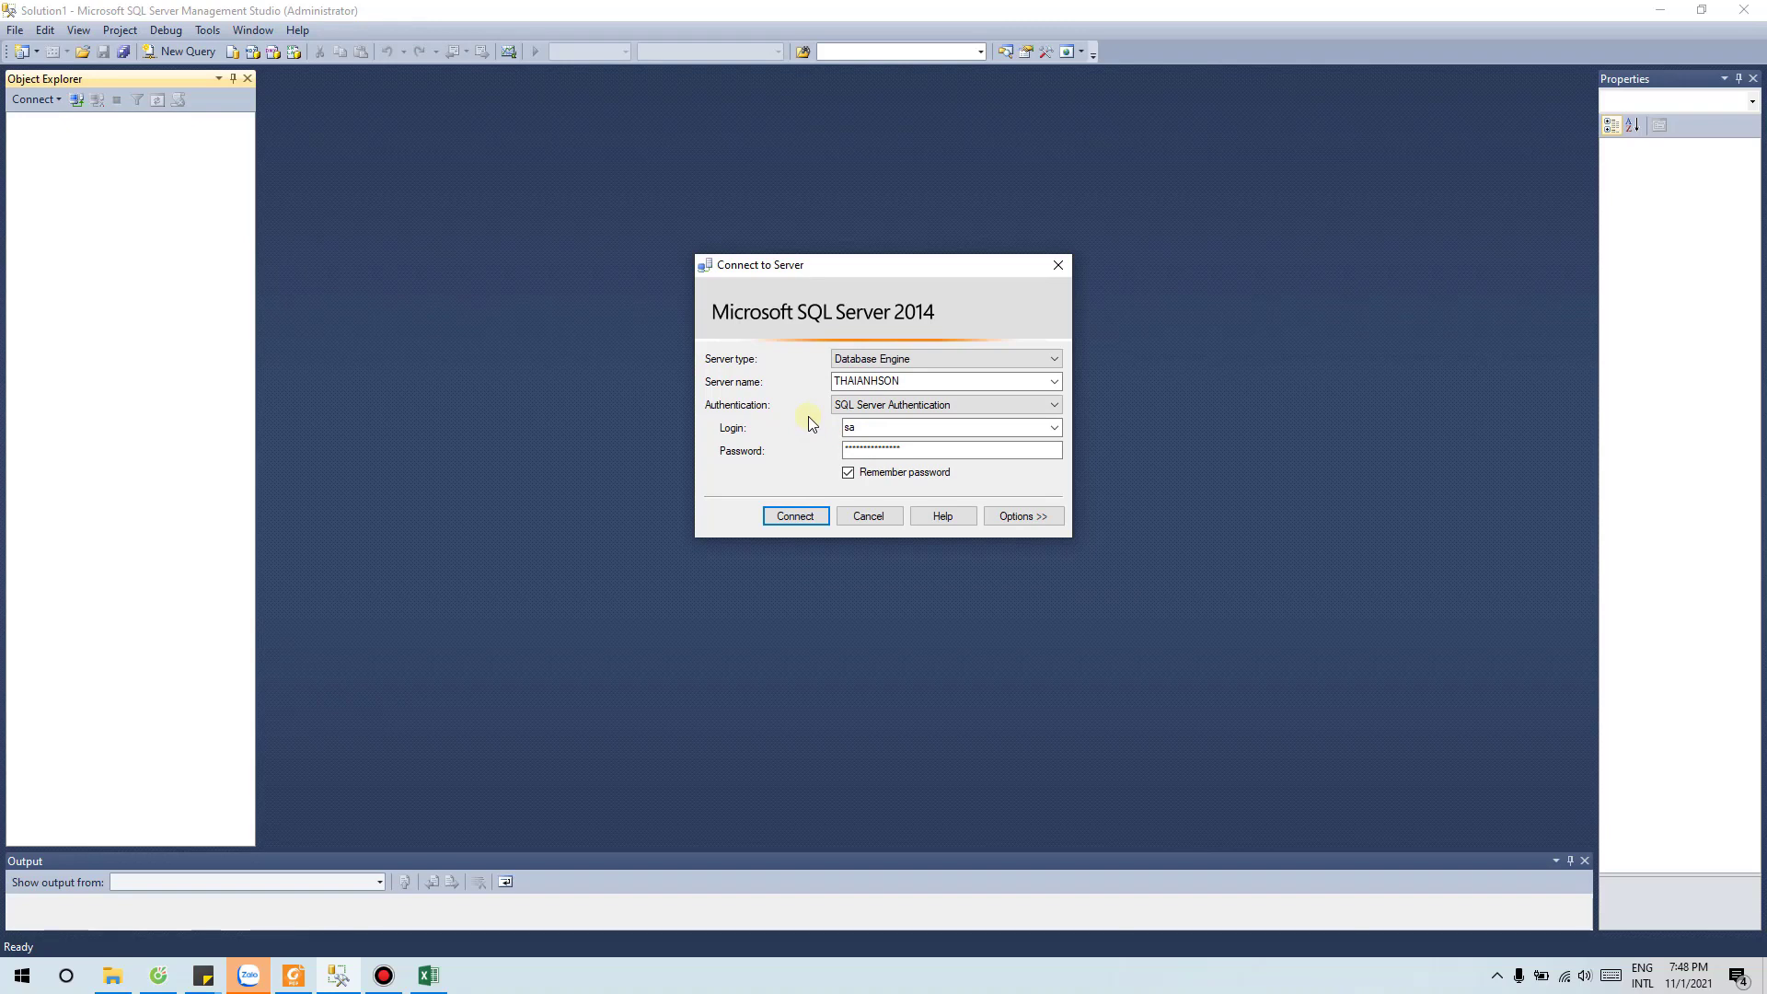
left_click(792, 513)
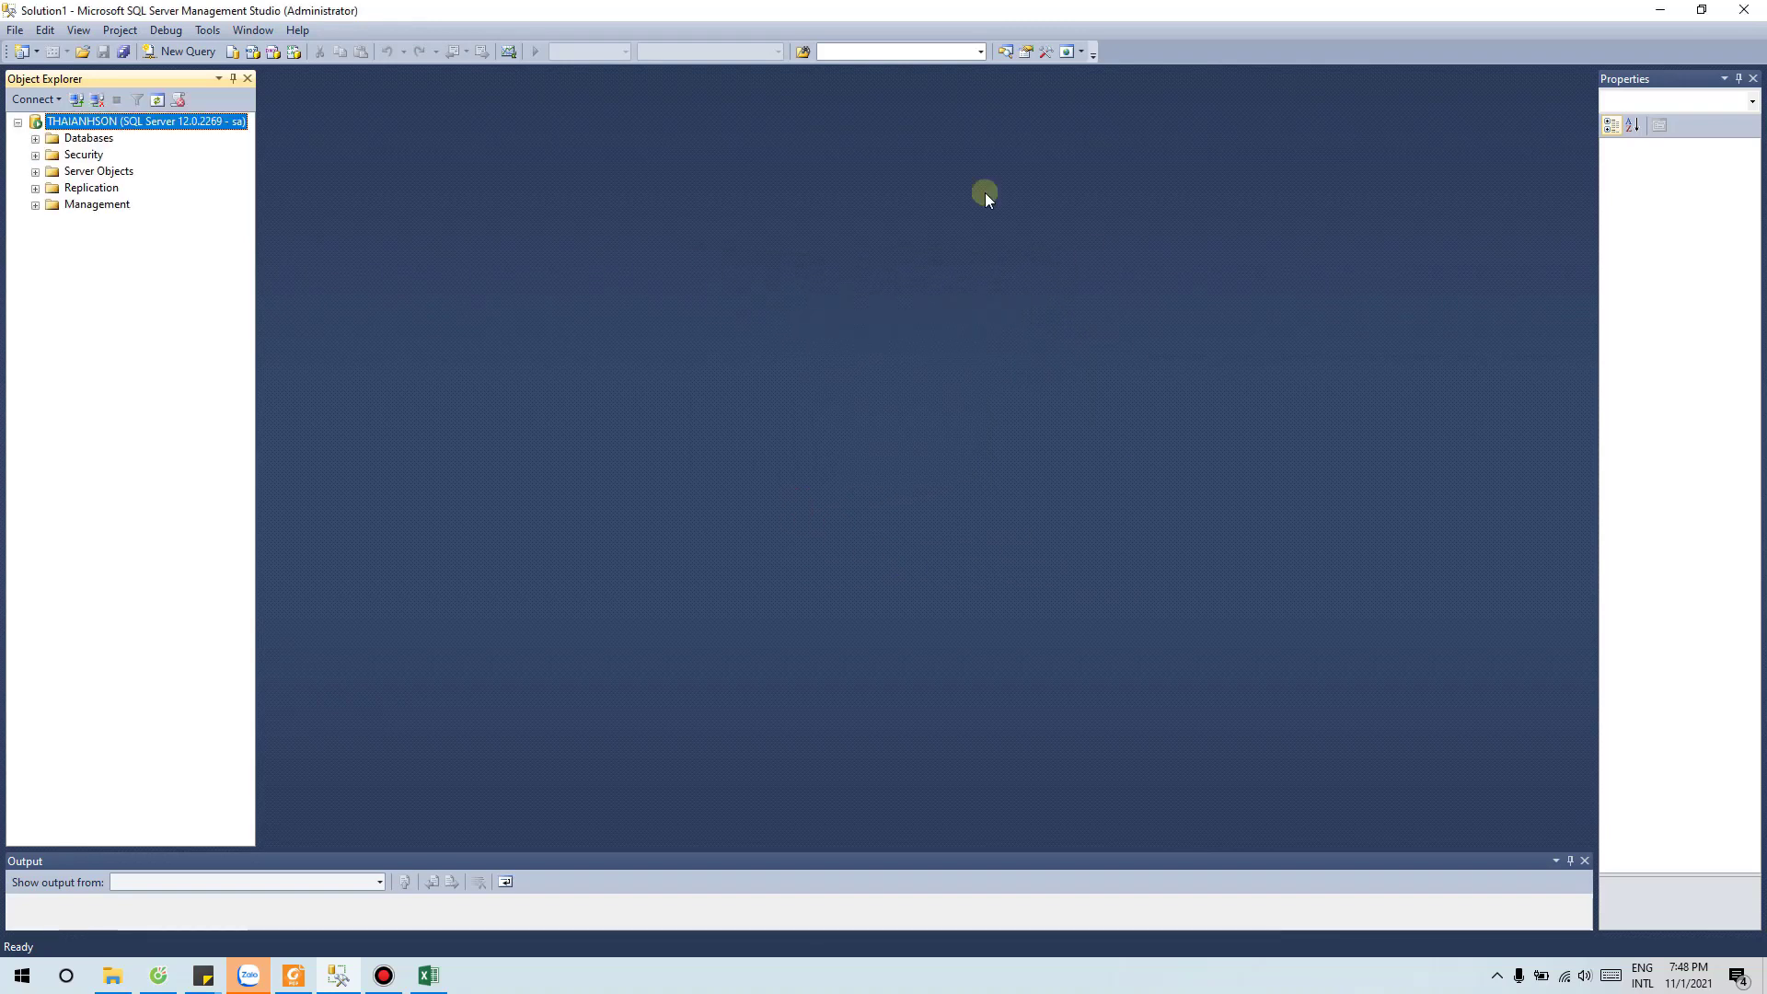
Step: Expand the server's Databases folder, briefly glancing at the Excel workbook
left_click(35, 139)
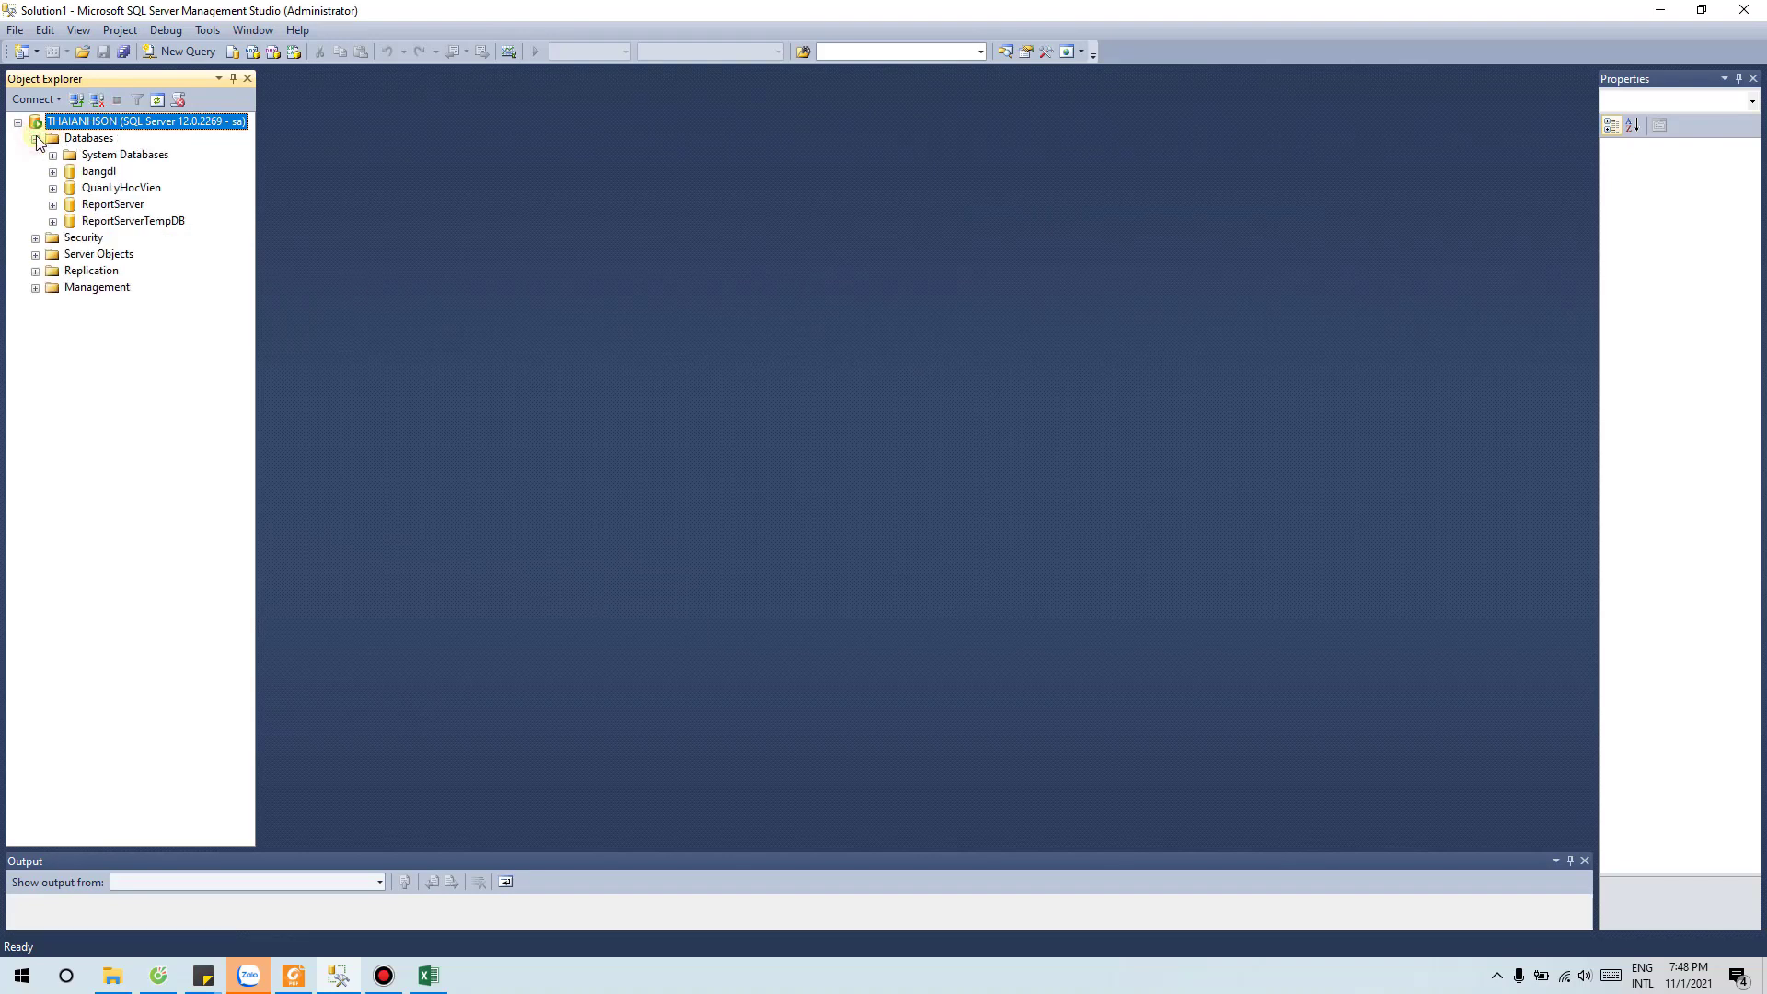
left_click(428, 975)
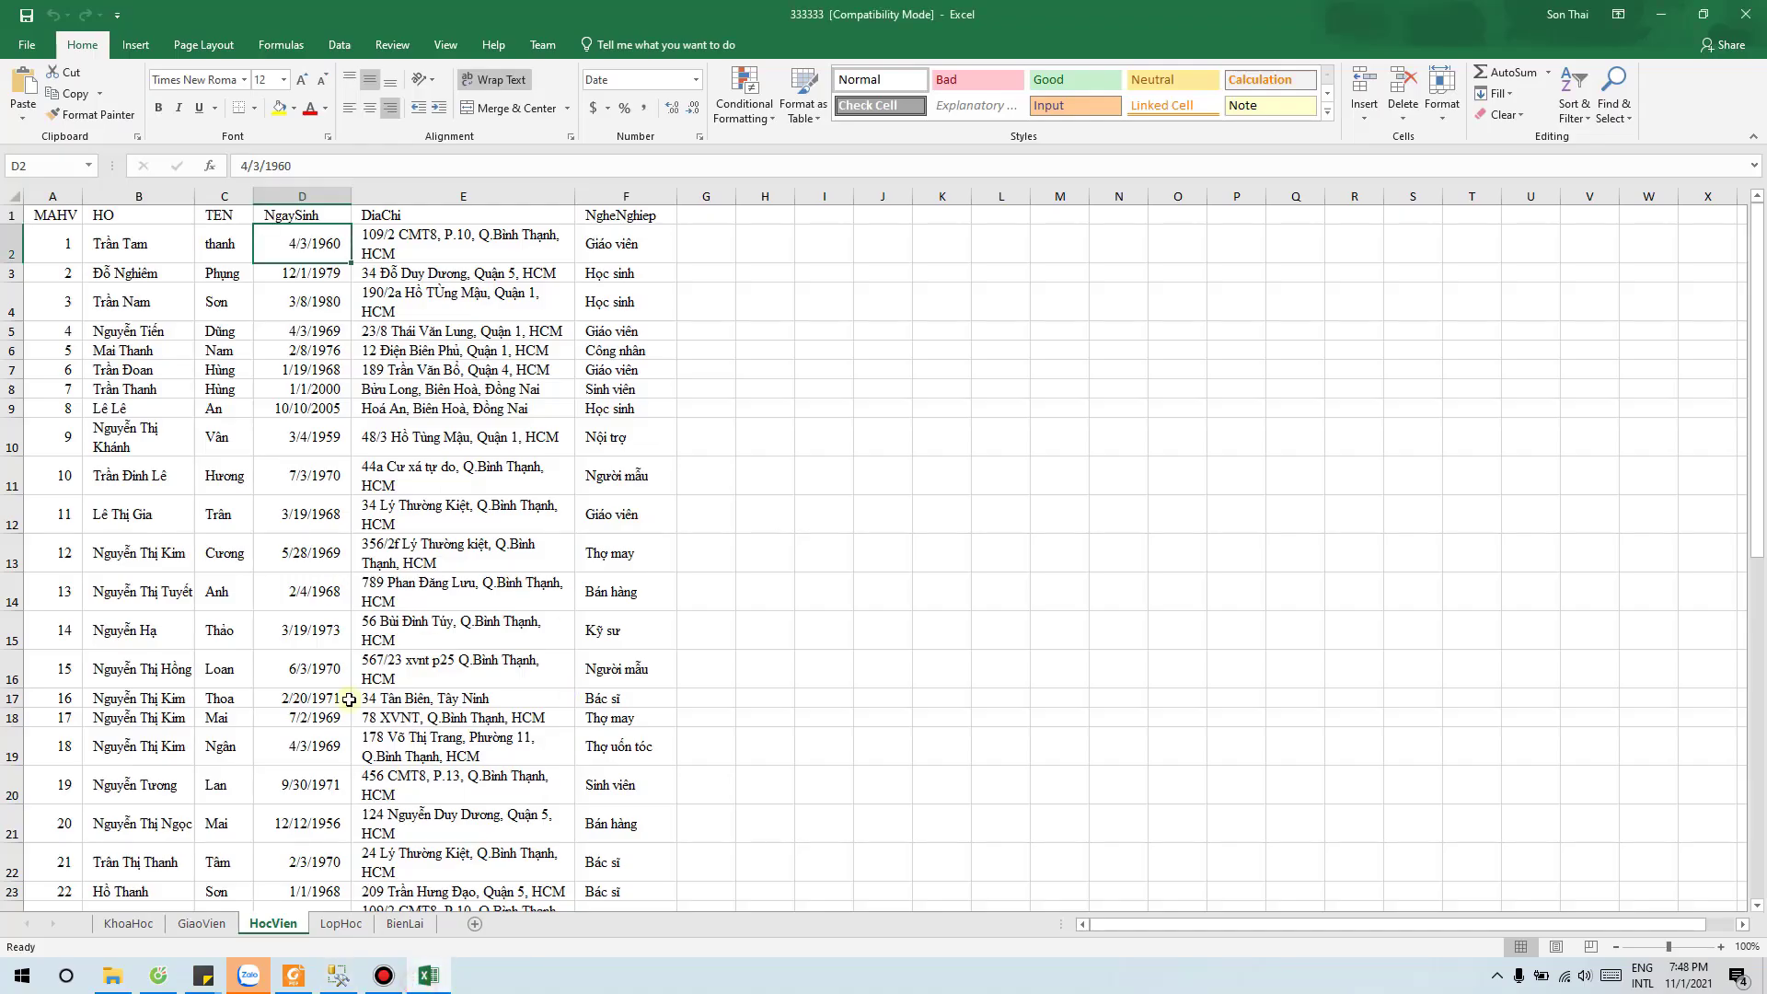
left_click(1661, 14)
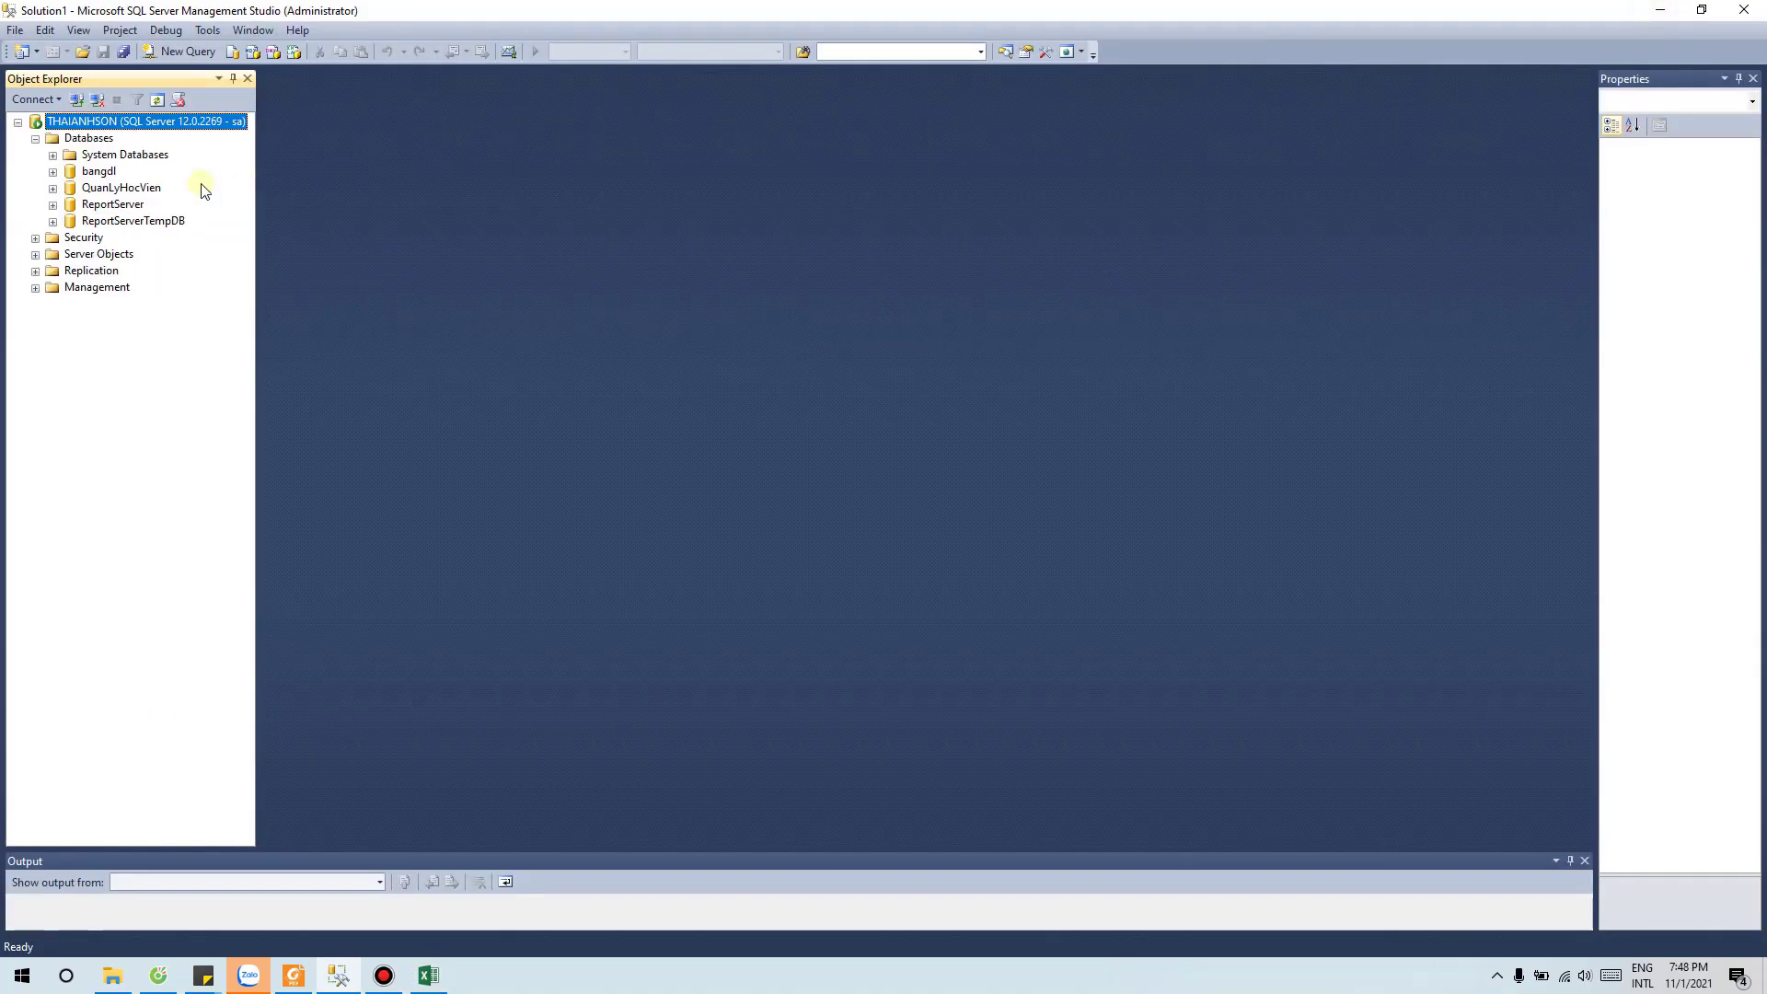
Step: Launch Tasks > Import Data on QuanLyHocVien and centre the wizard window
left_click(101, 187)
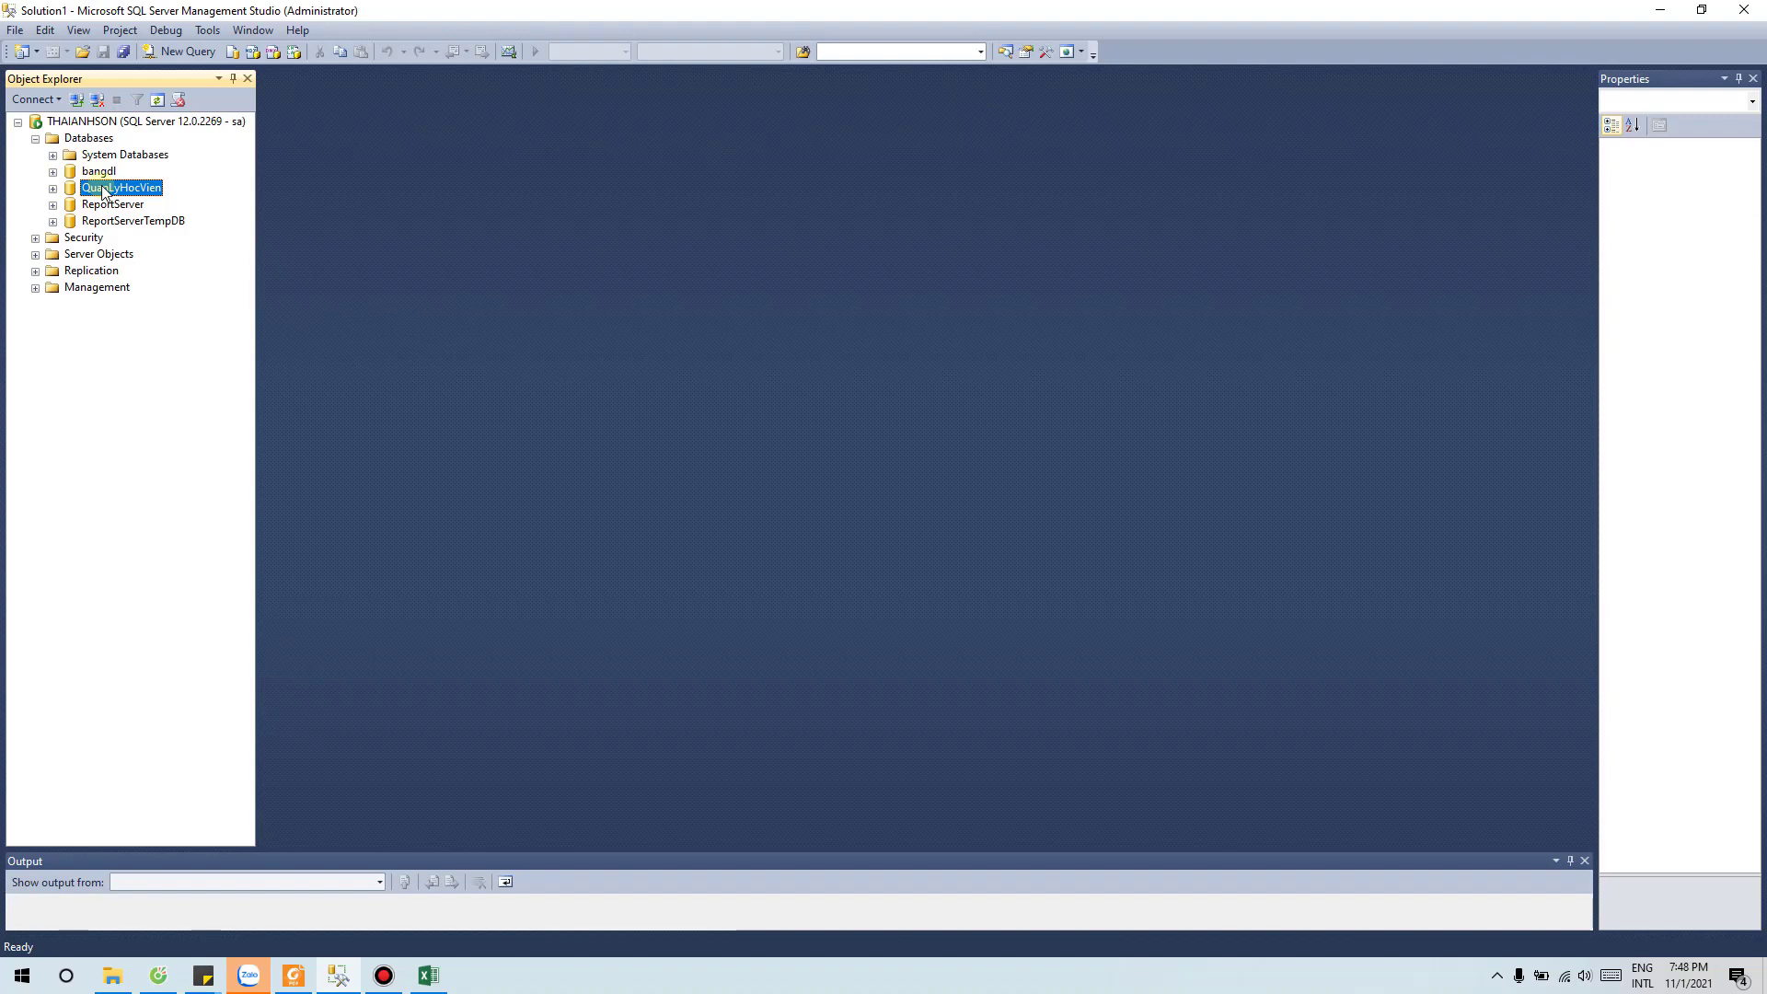
right_click(102, 188)
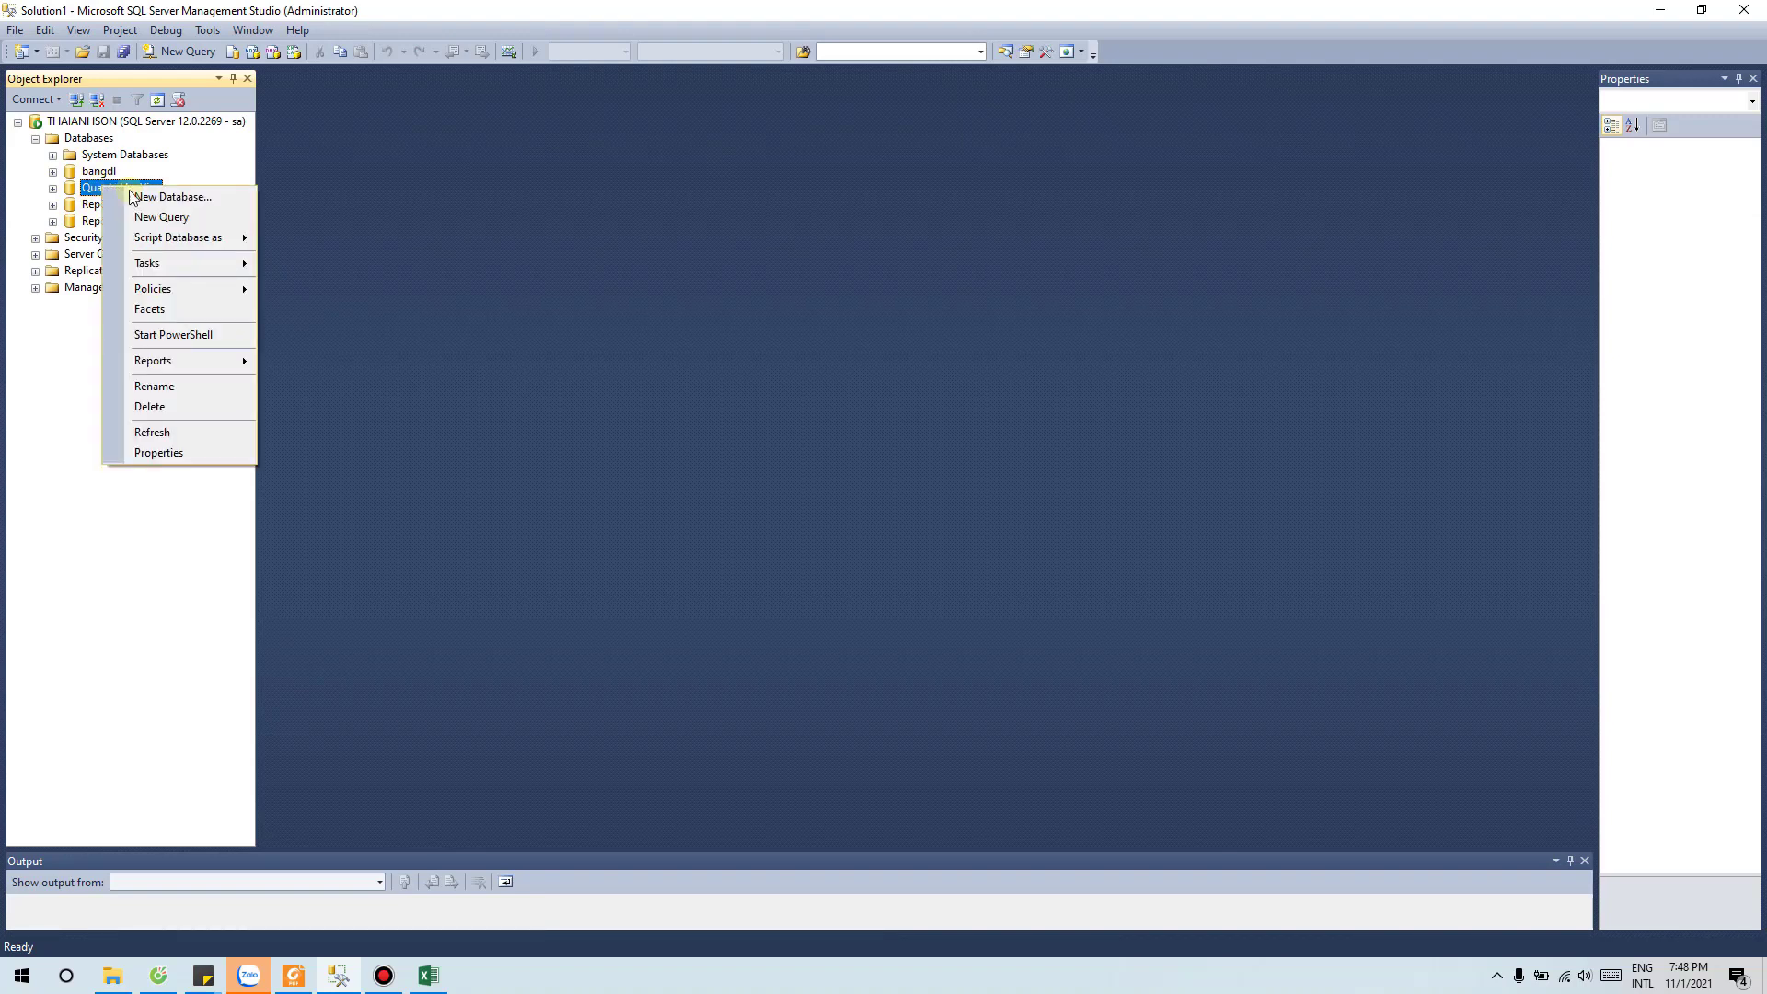
left_click(226, 264)
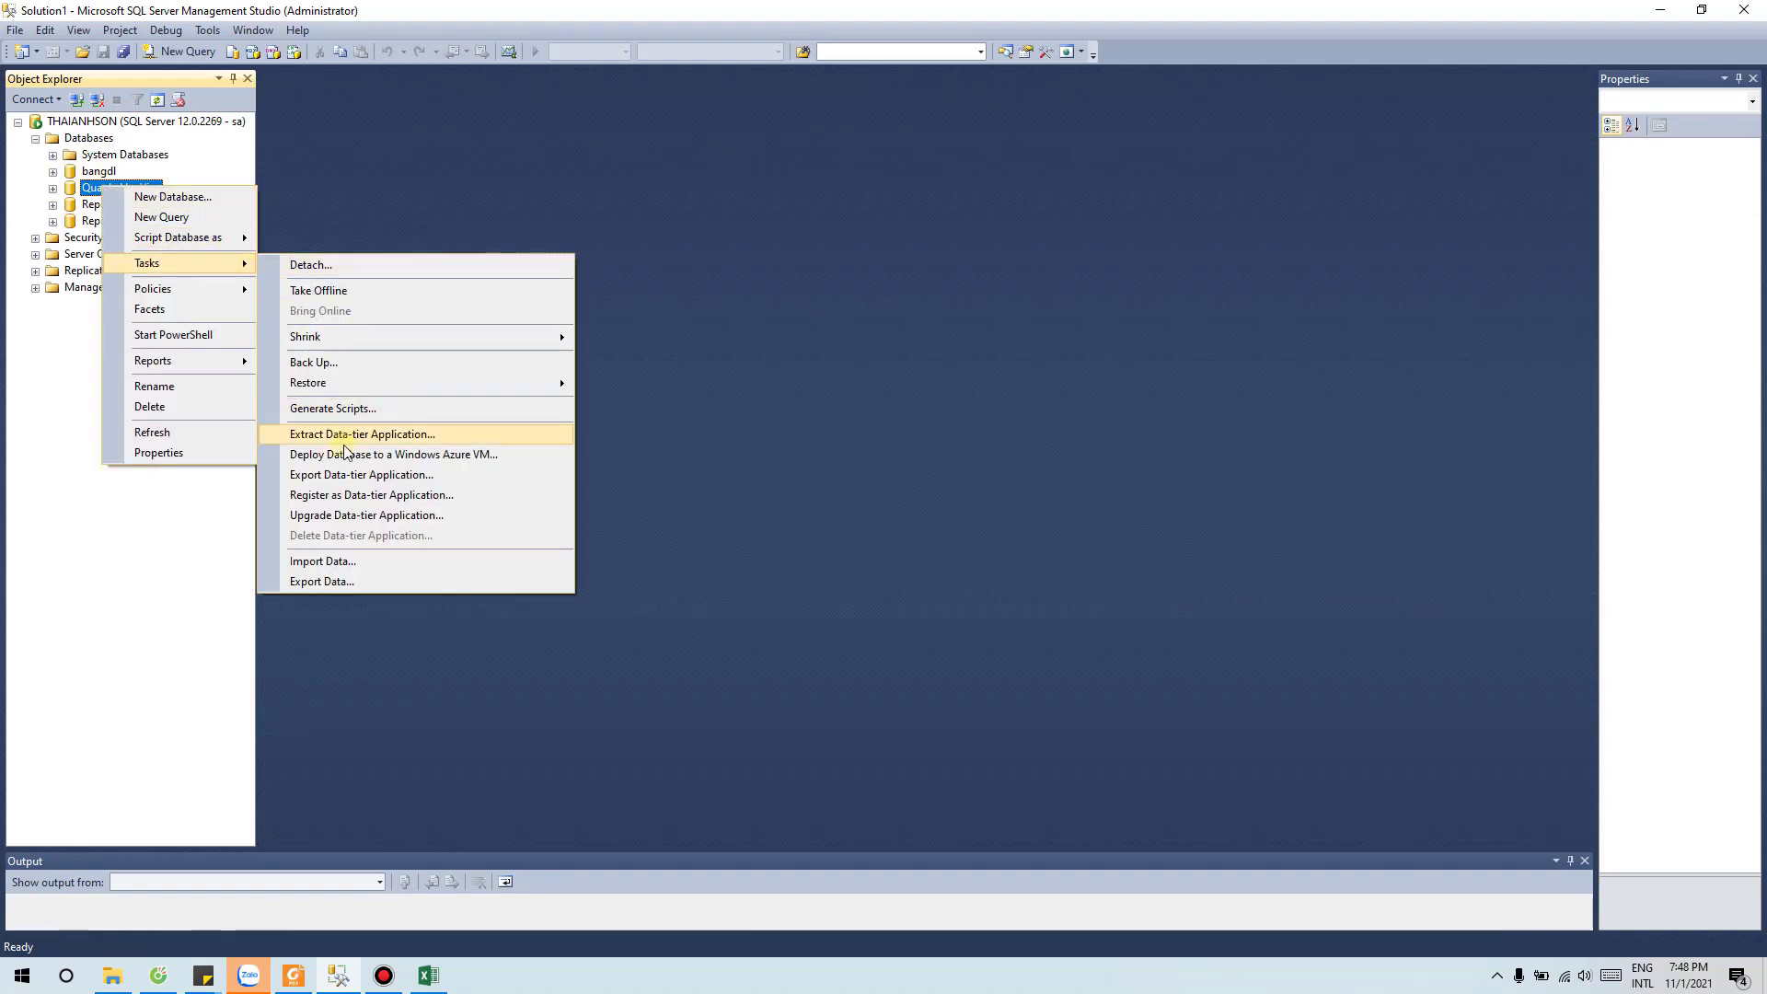
left_click(334, 561)
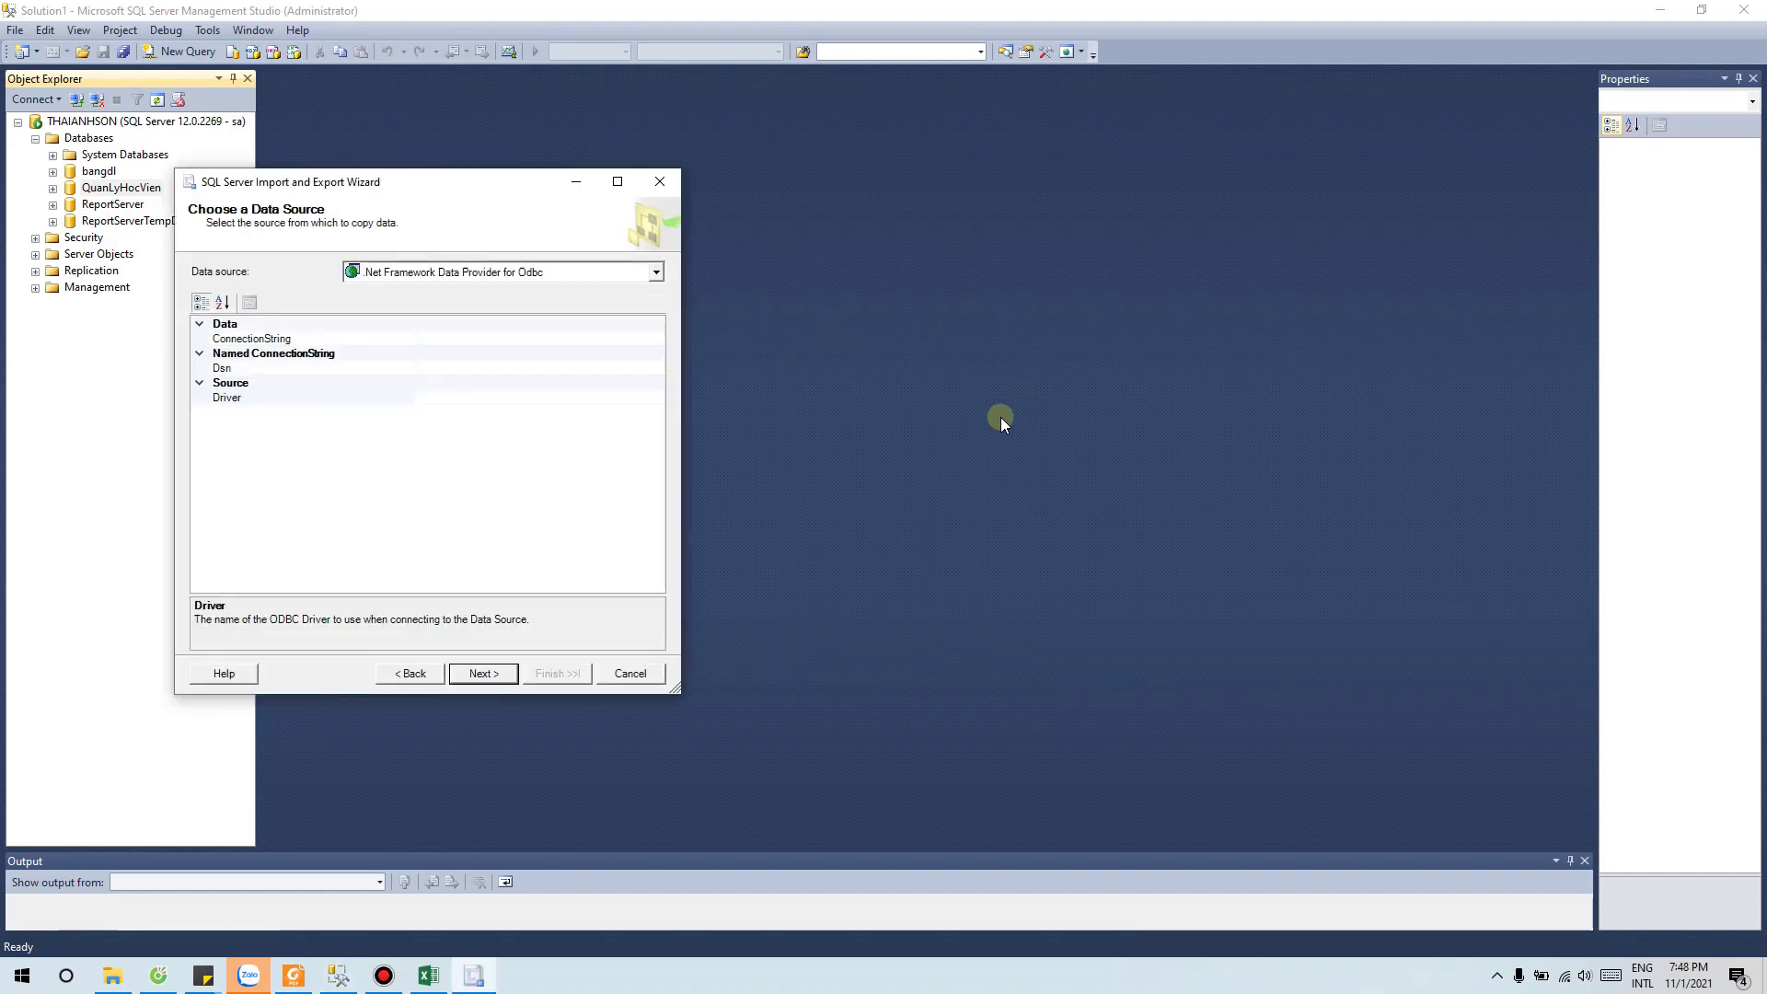
left_click_drag(446, 181, 820, 123)
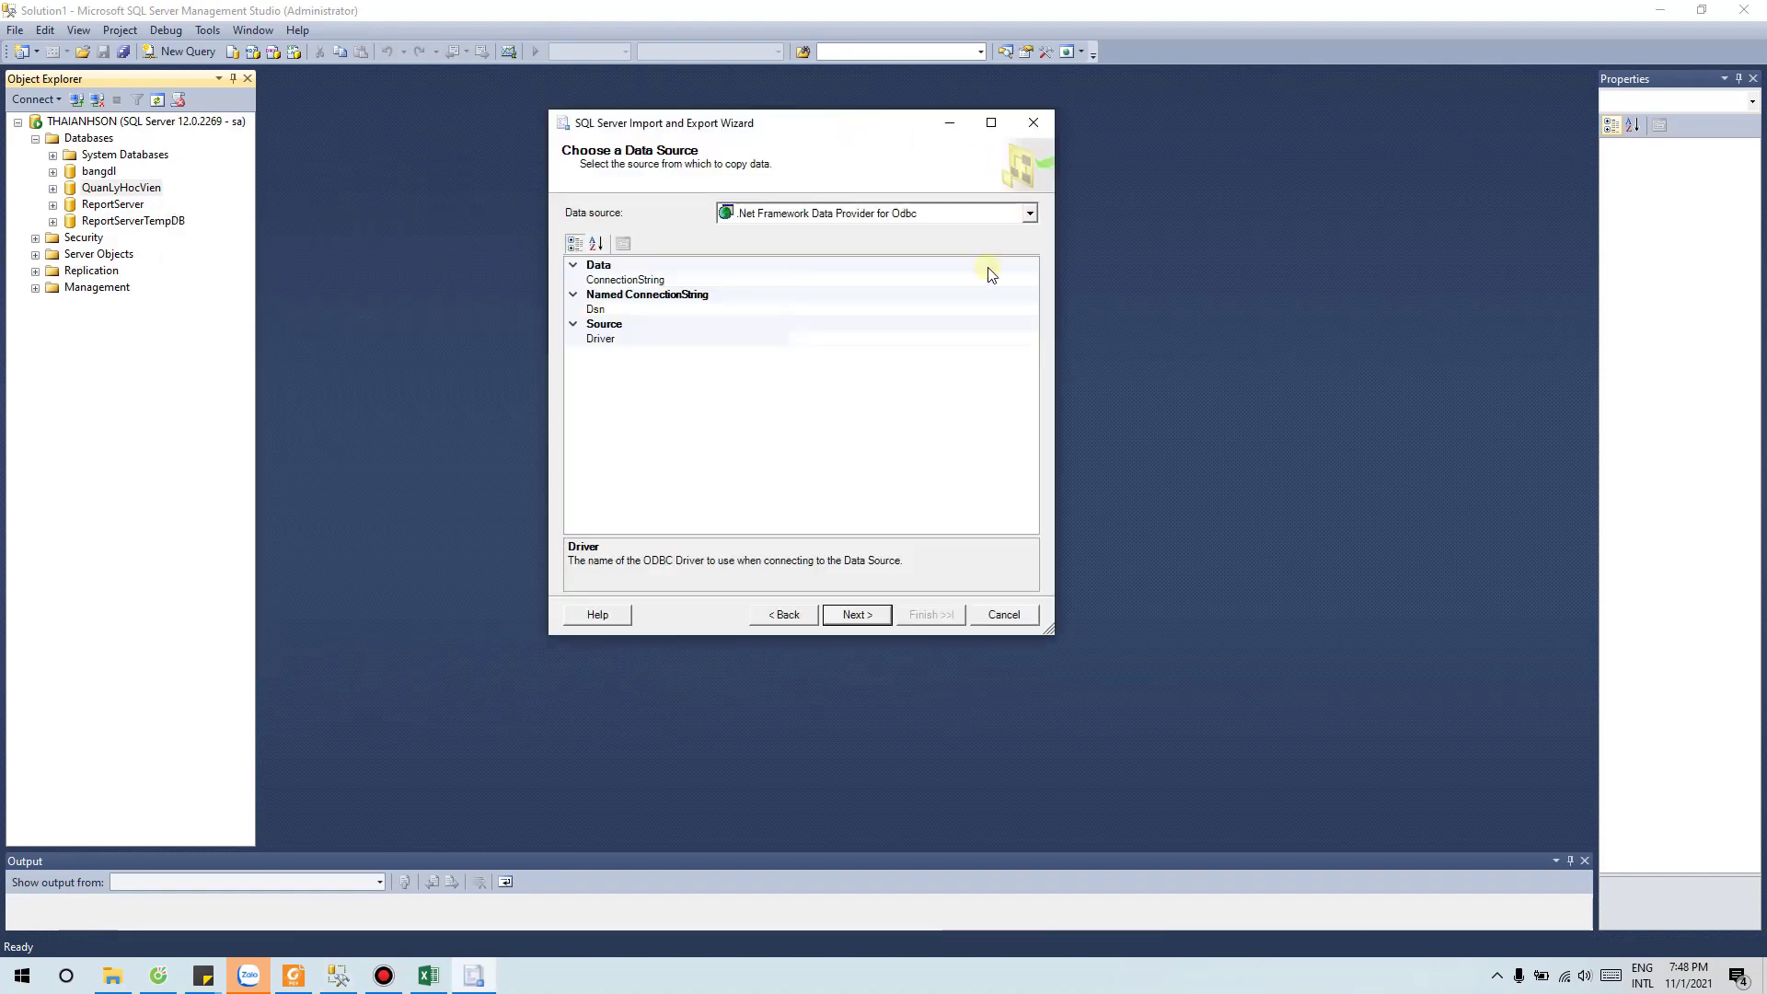
Step: Set the data source to Microsoft Excel file 333333.xls on the Desktop, version 97-2003
left_click(1028, 214)
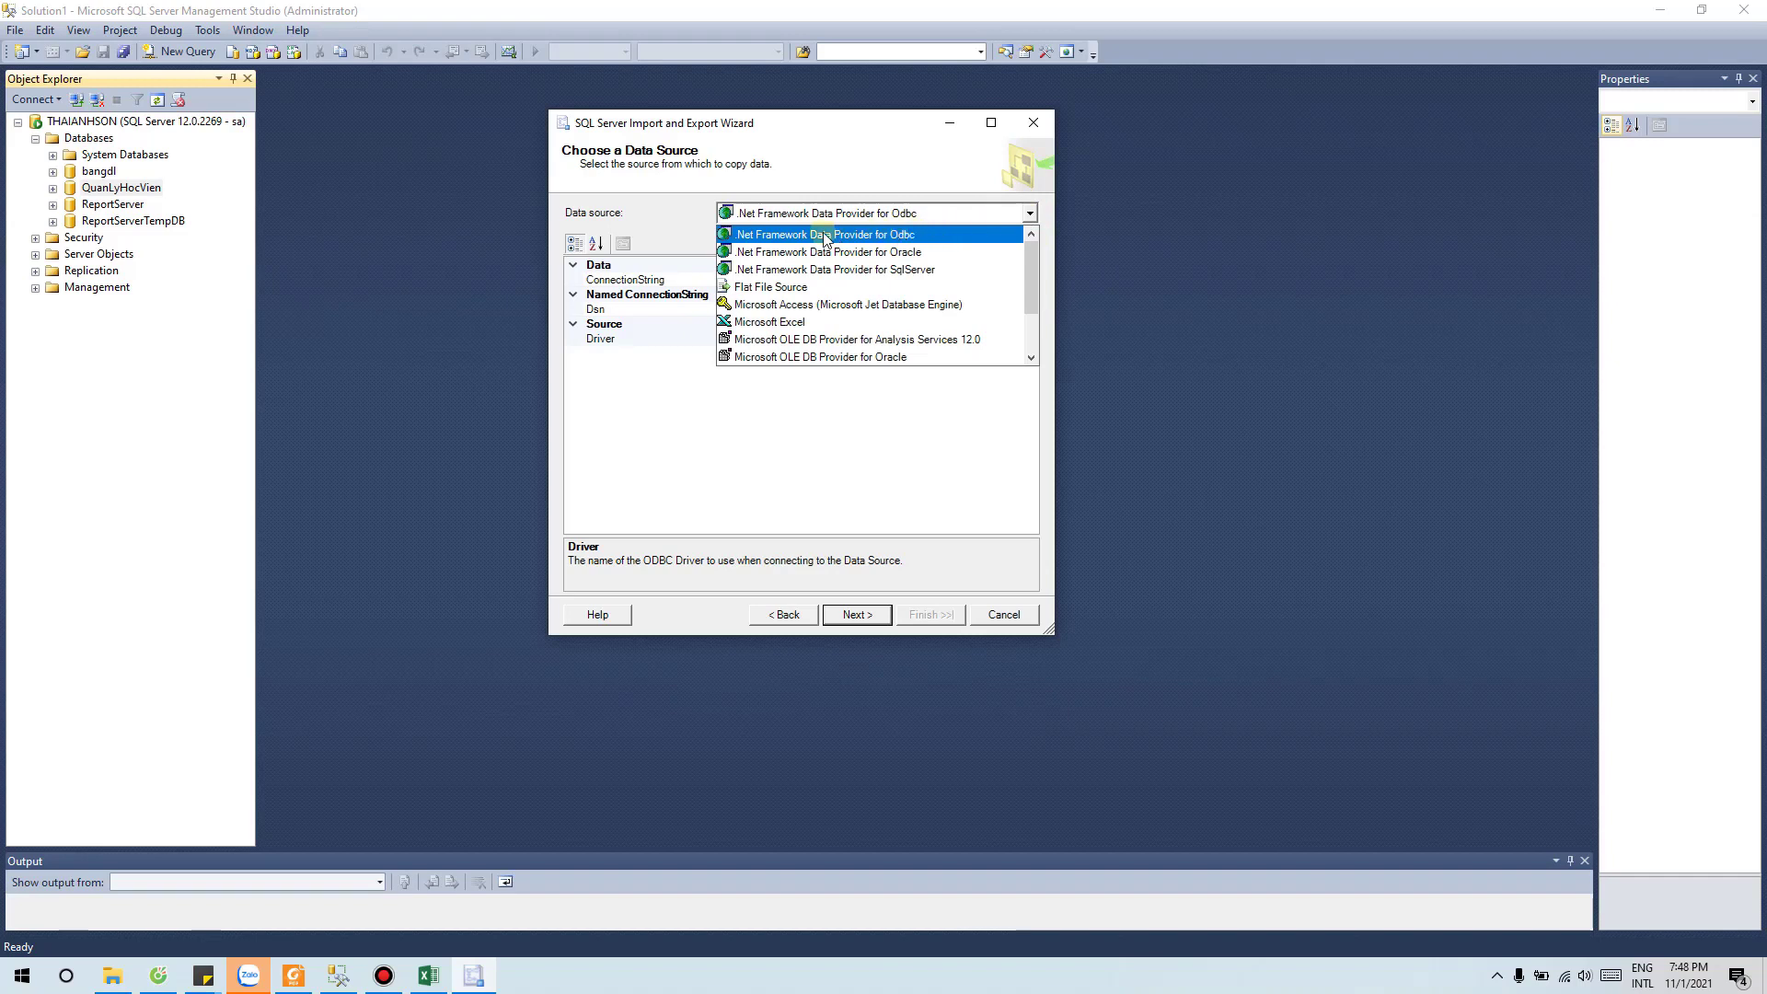
left_click(777, 322)
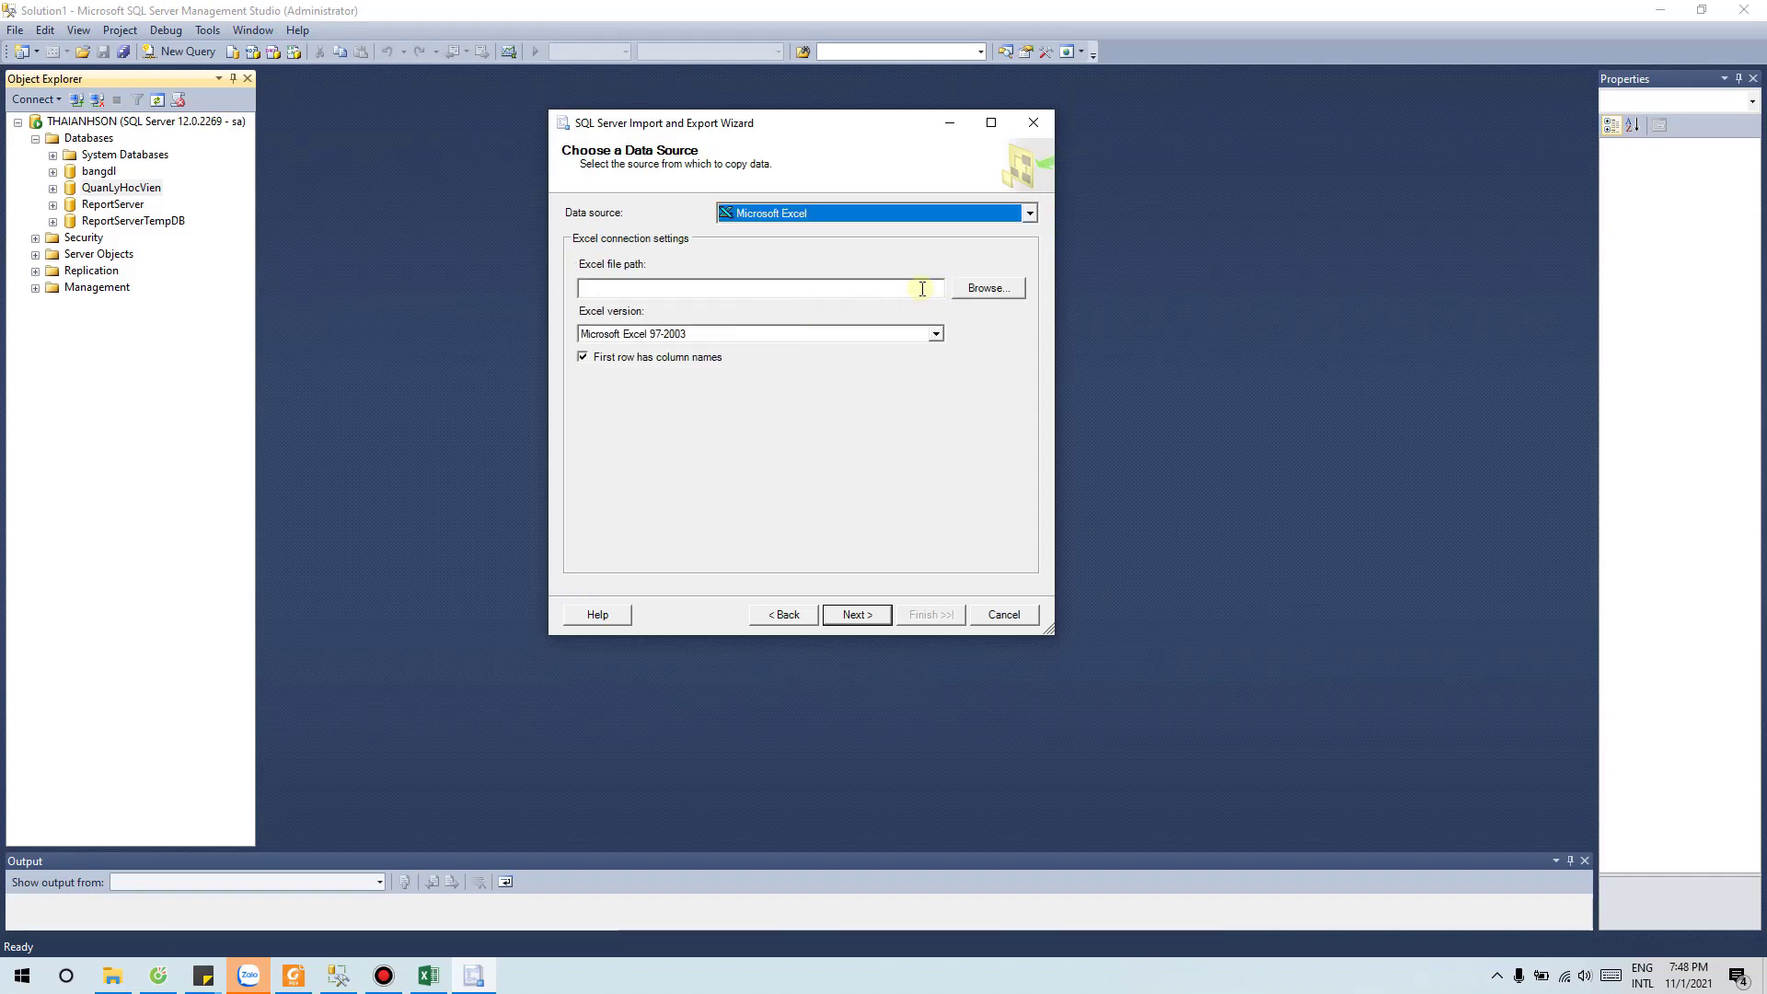
left_click(988, 288)
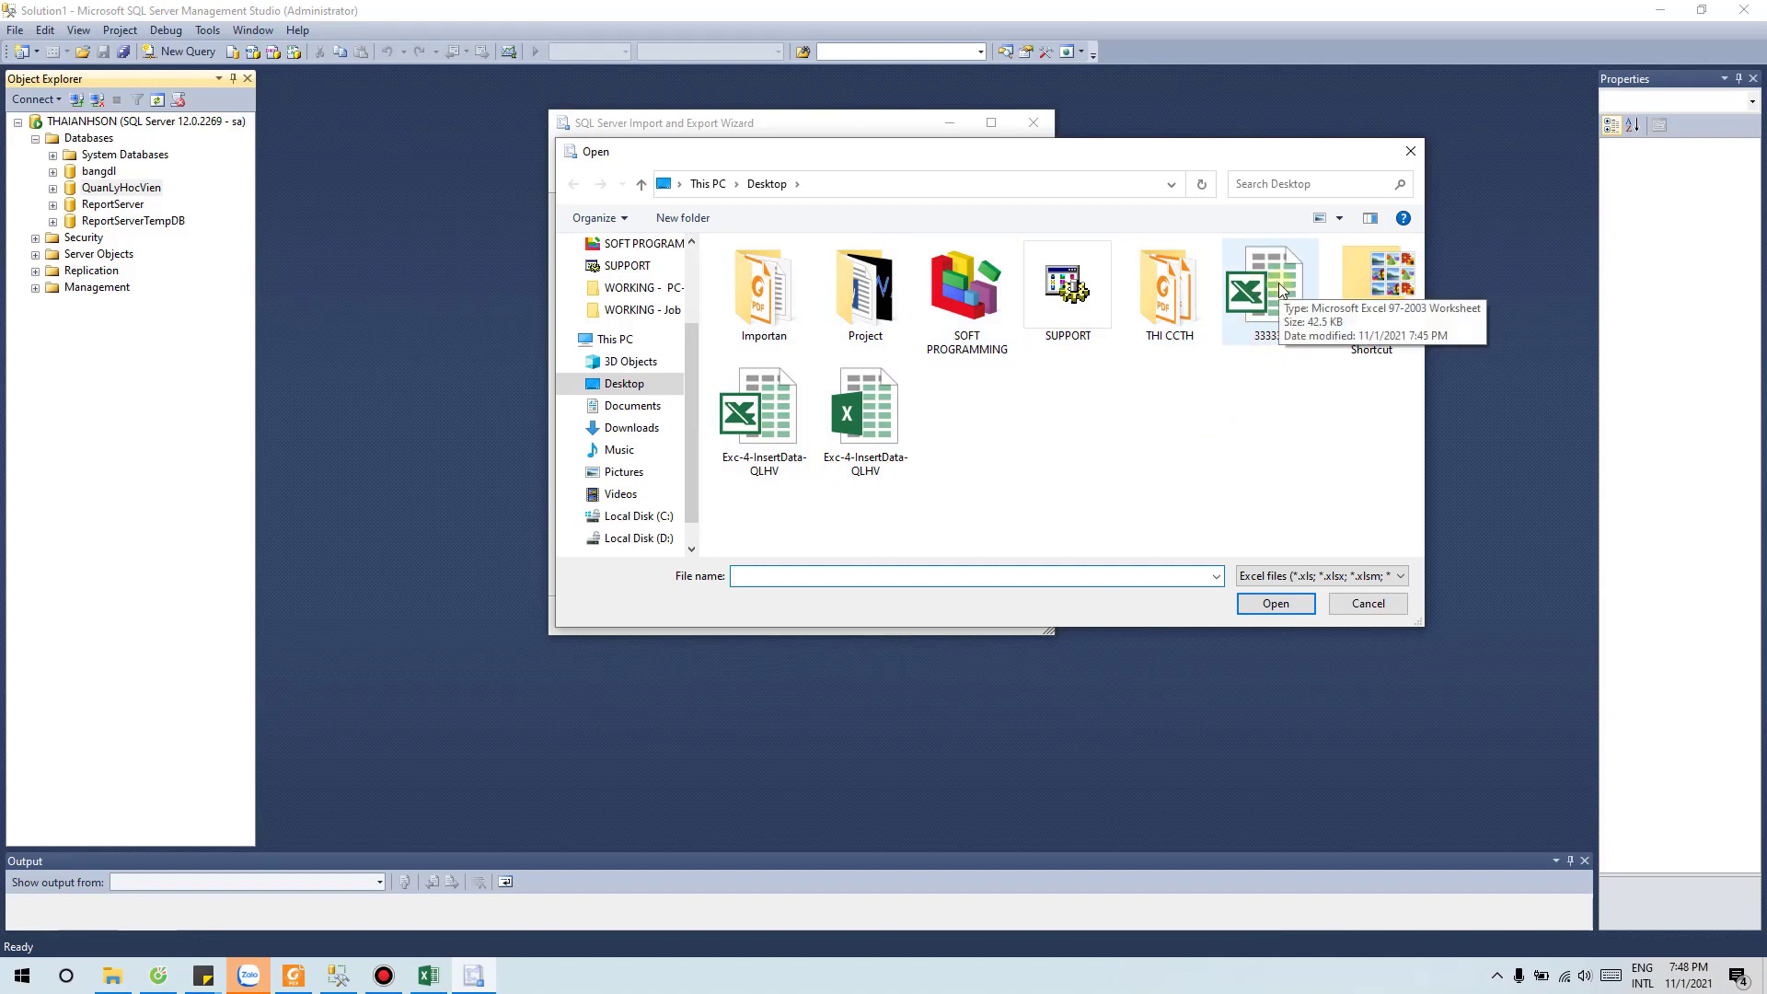
left_click(1280, 289)
left_click(1276, 603)
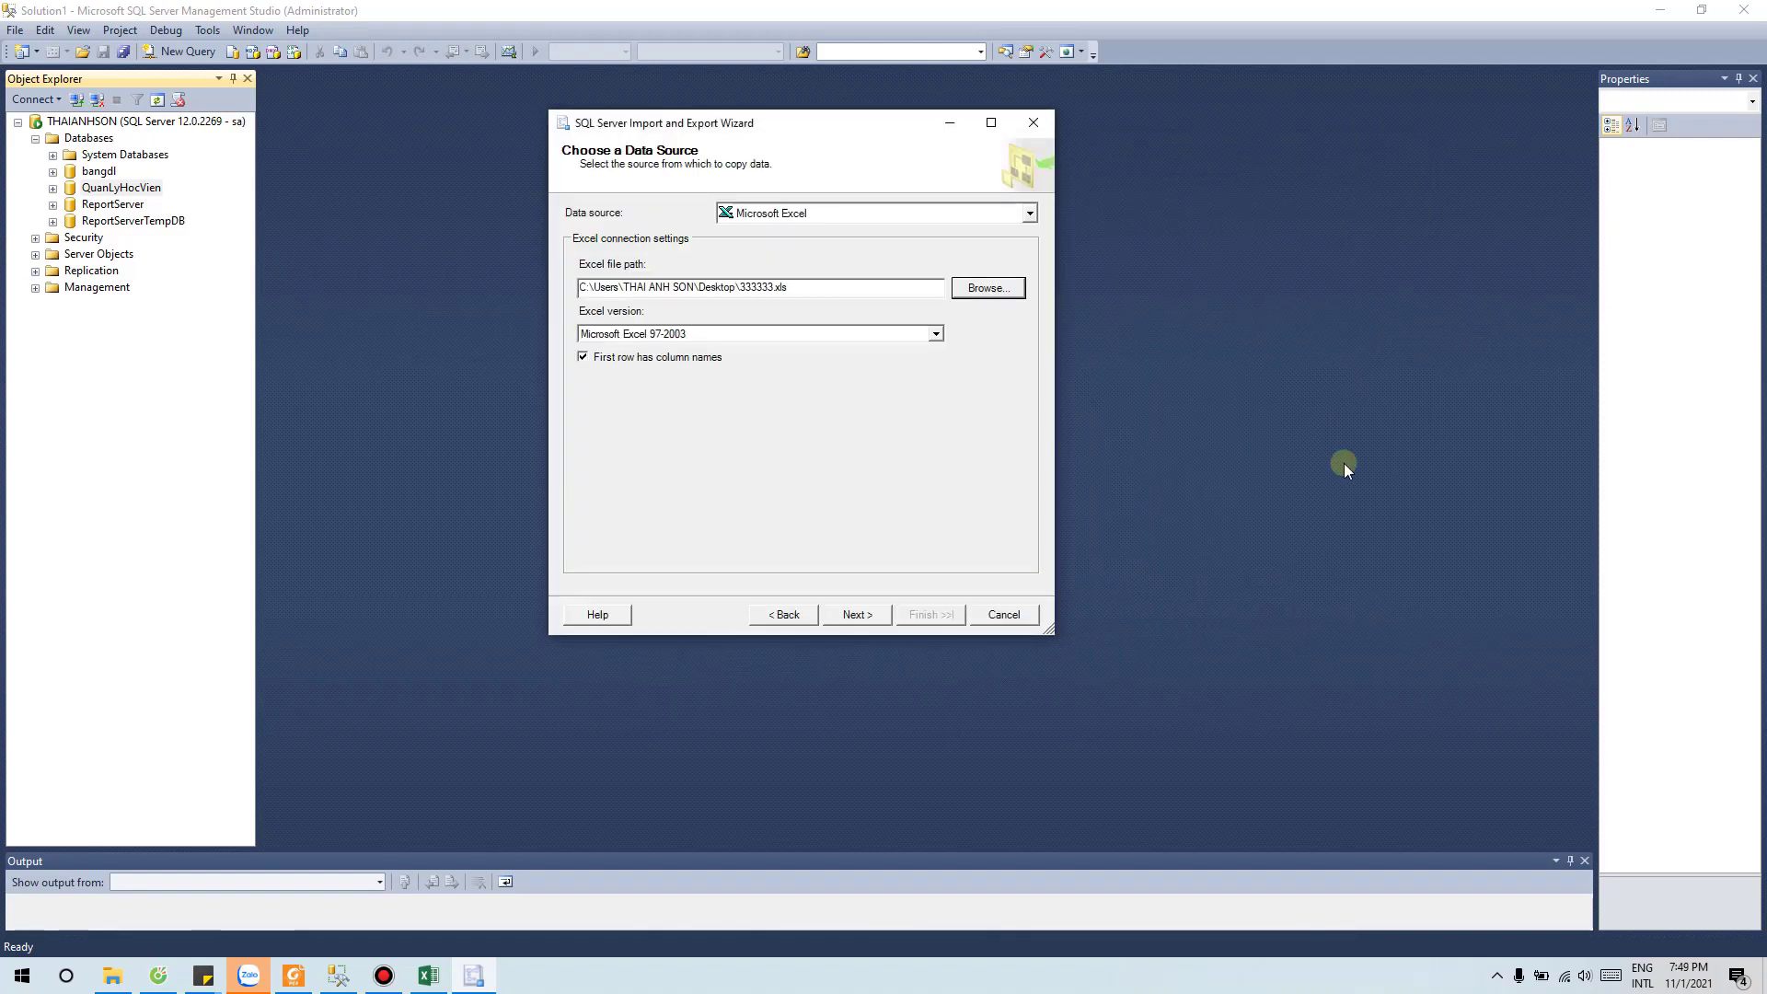
left_click(934, 333)
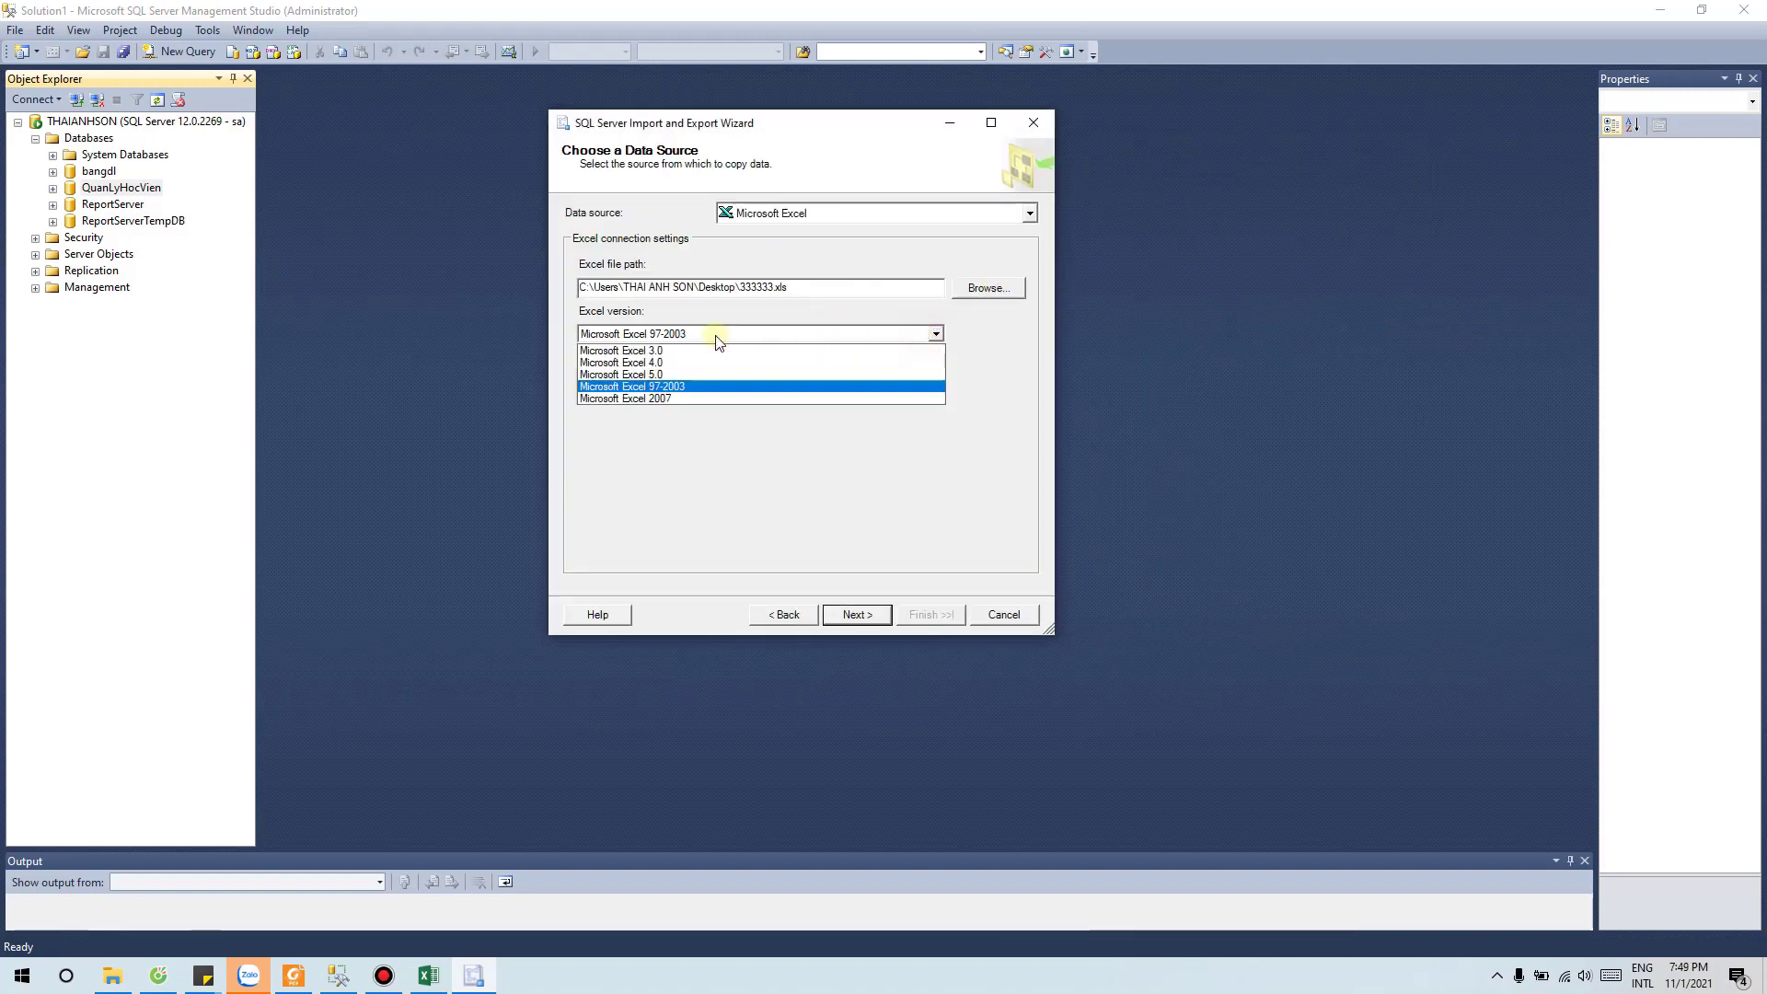
left_click(700, 387)
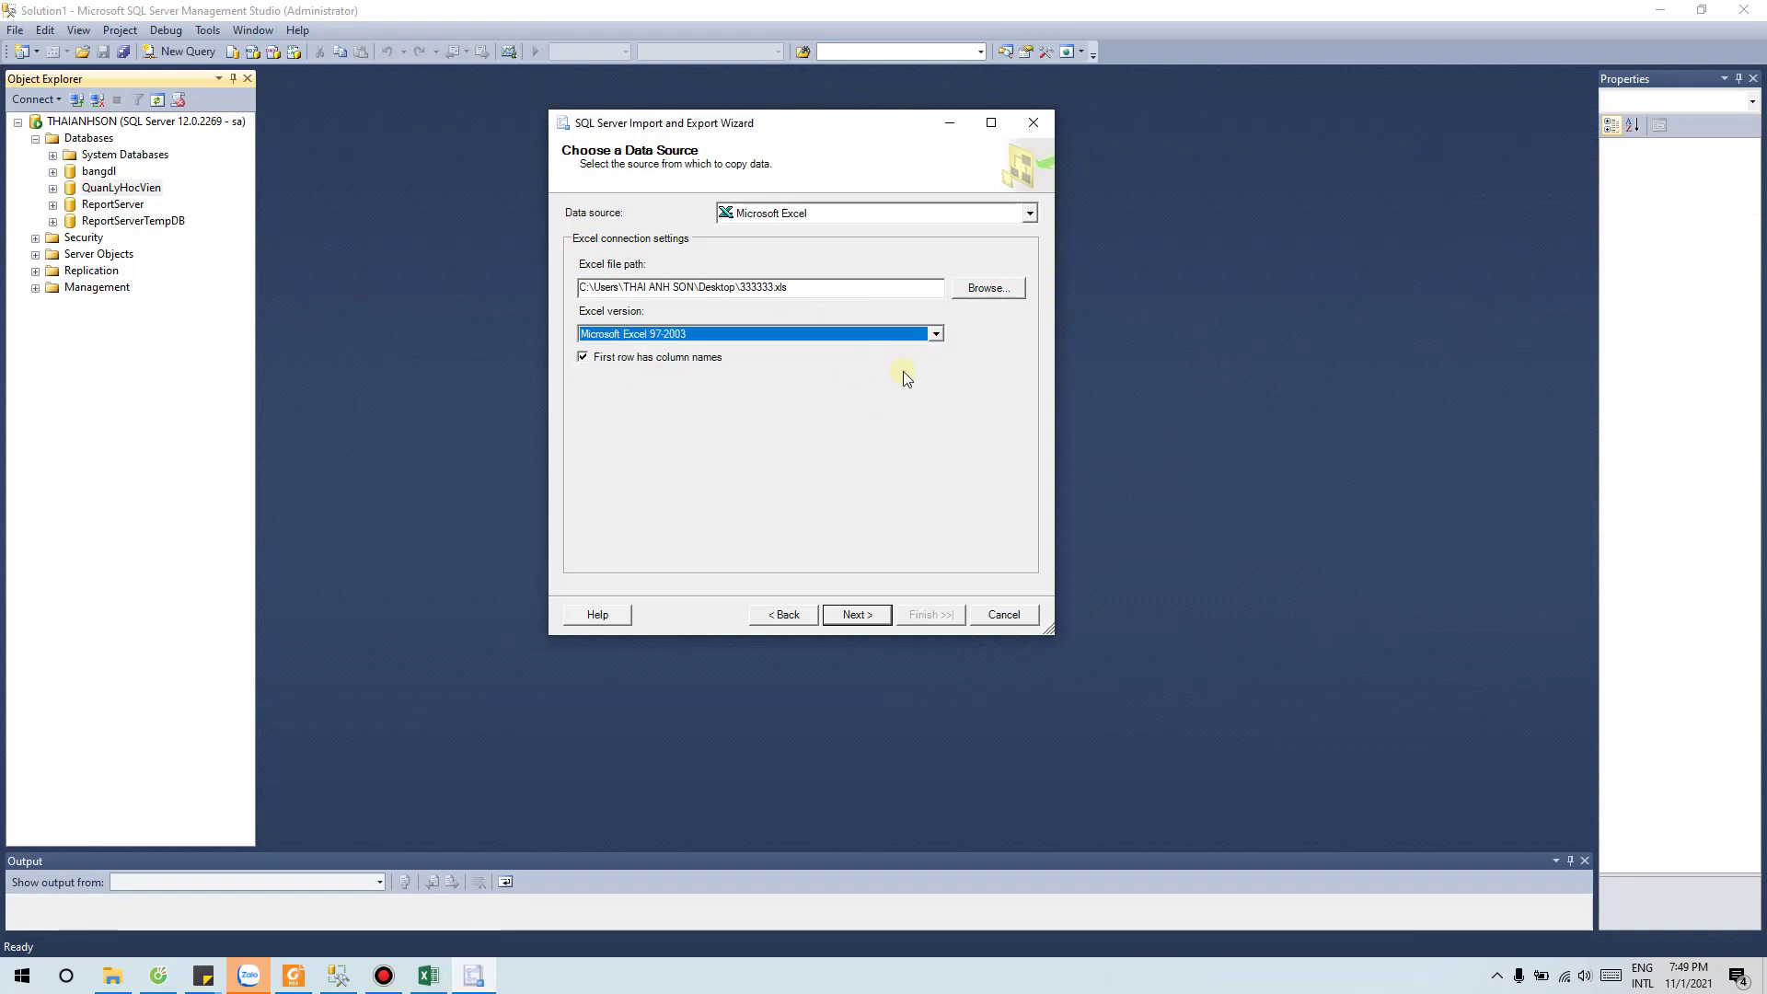
Step: Proceed past the source page and dismiss the file-in-use error
left_click(858, 615)
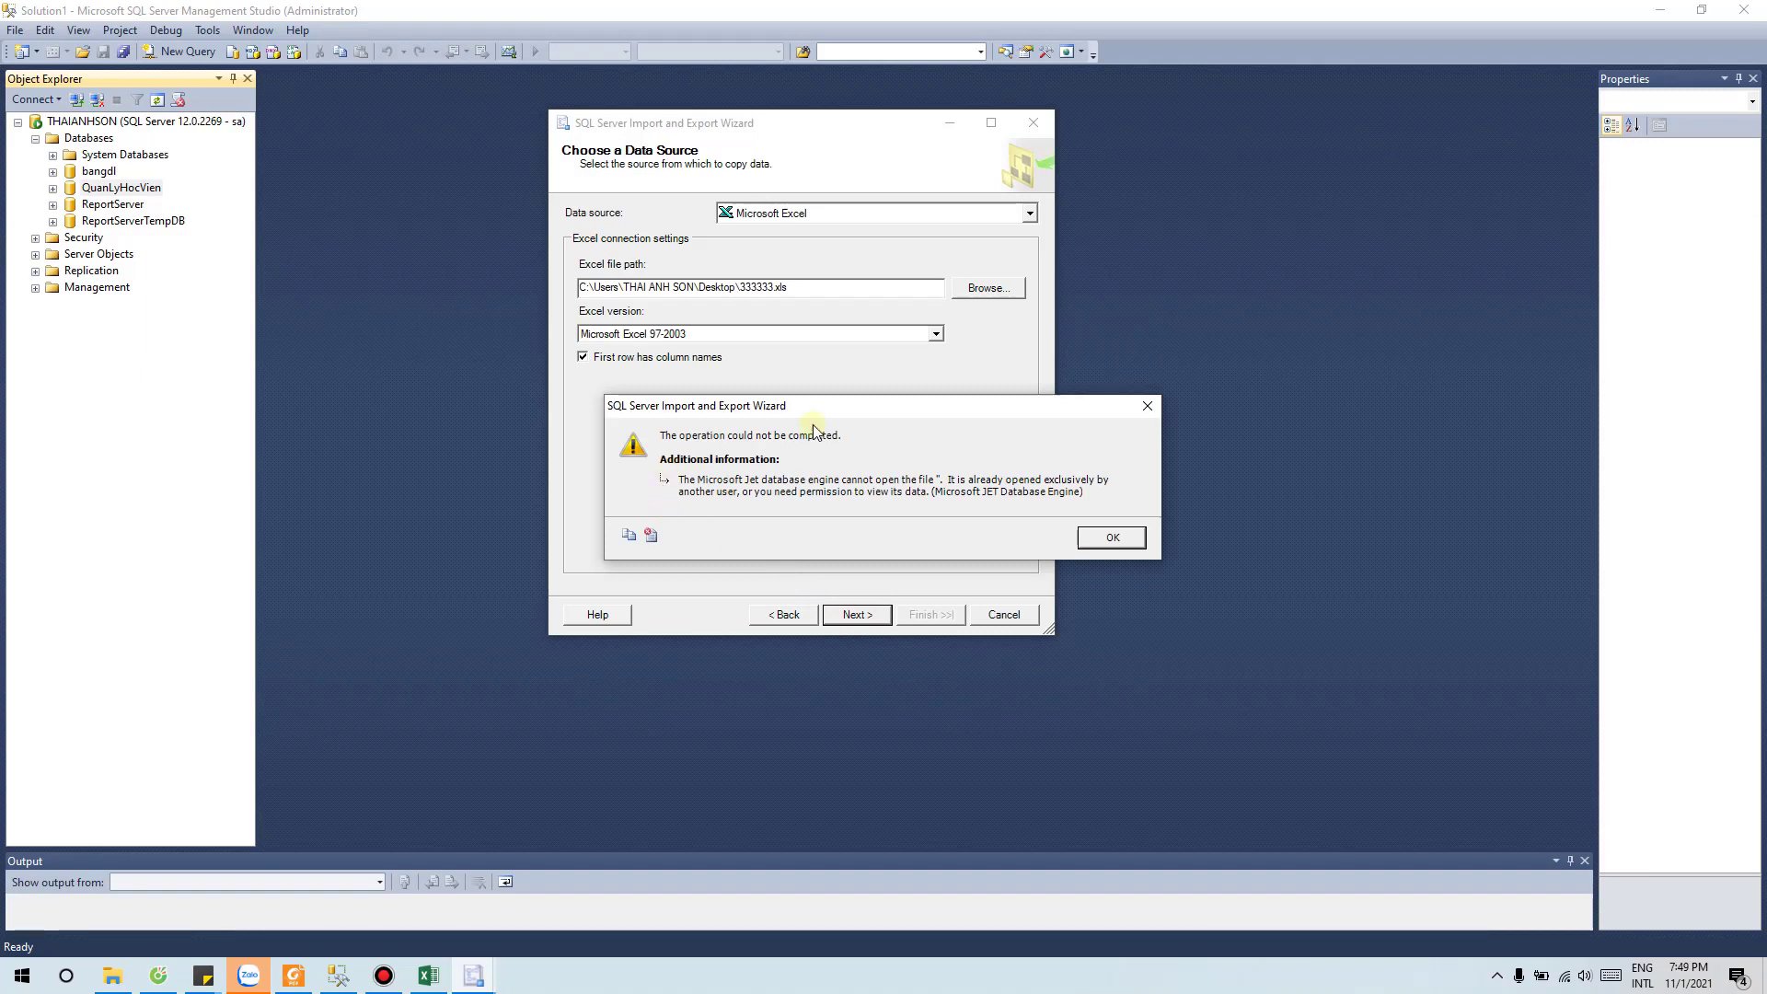
left_click_drag(906, 405, 1094, 392)
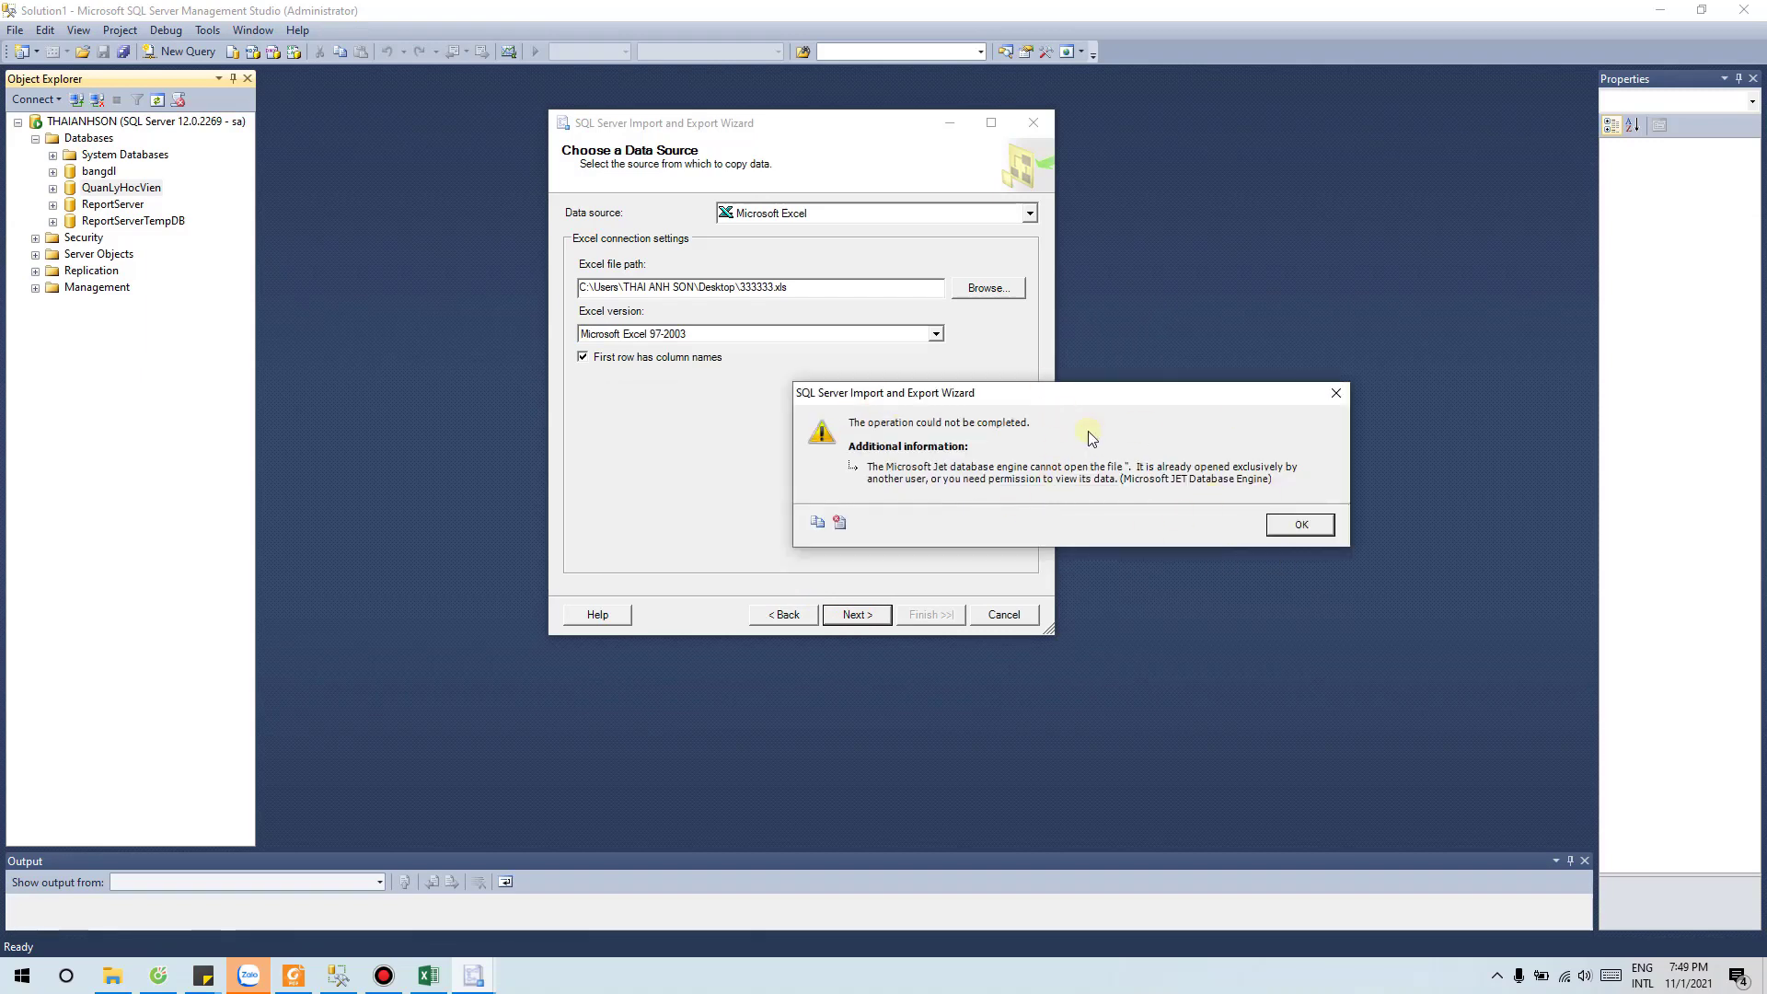
left_click(1299, 524)
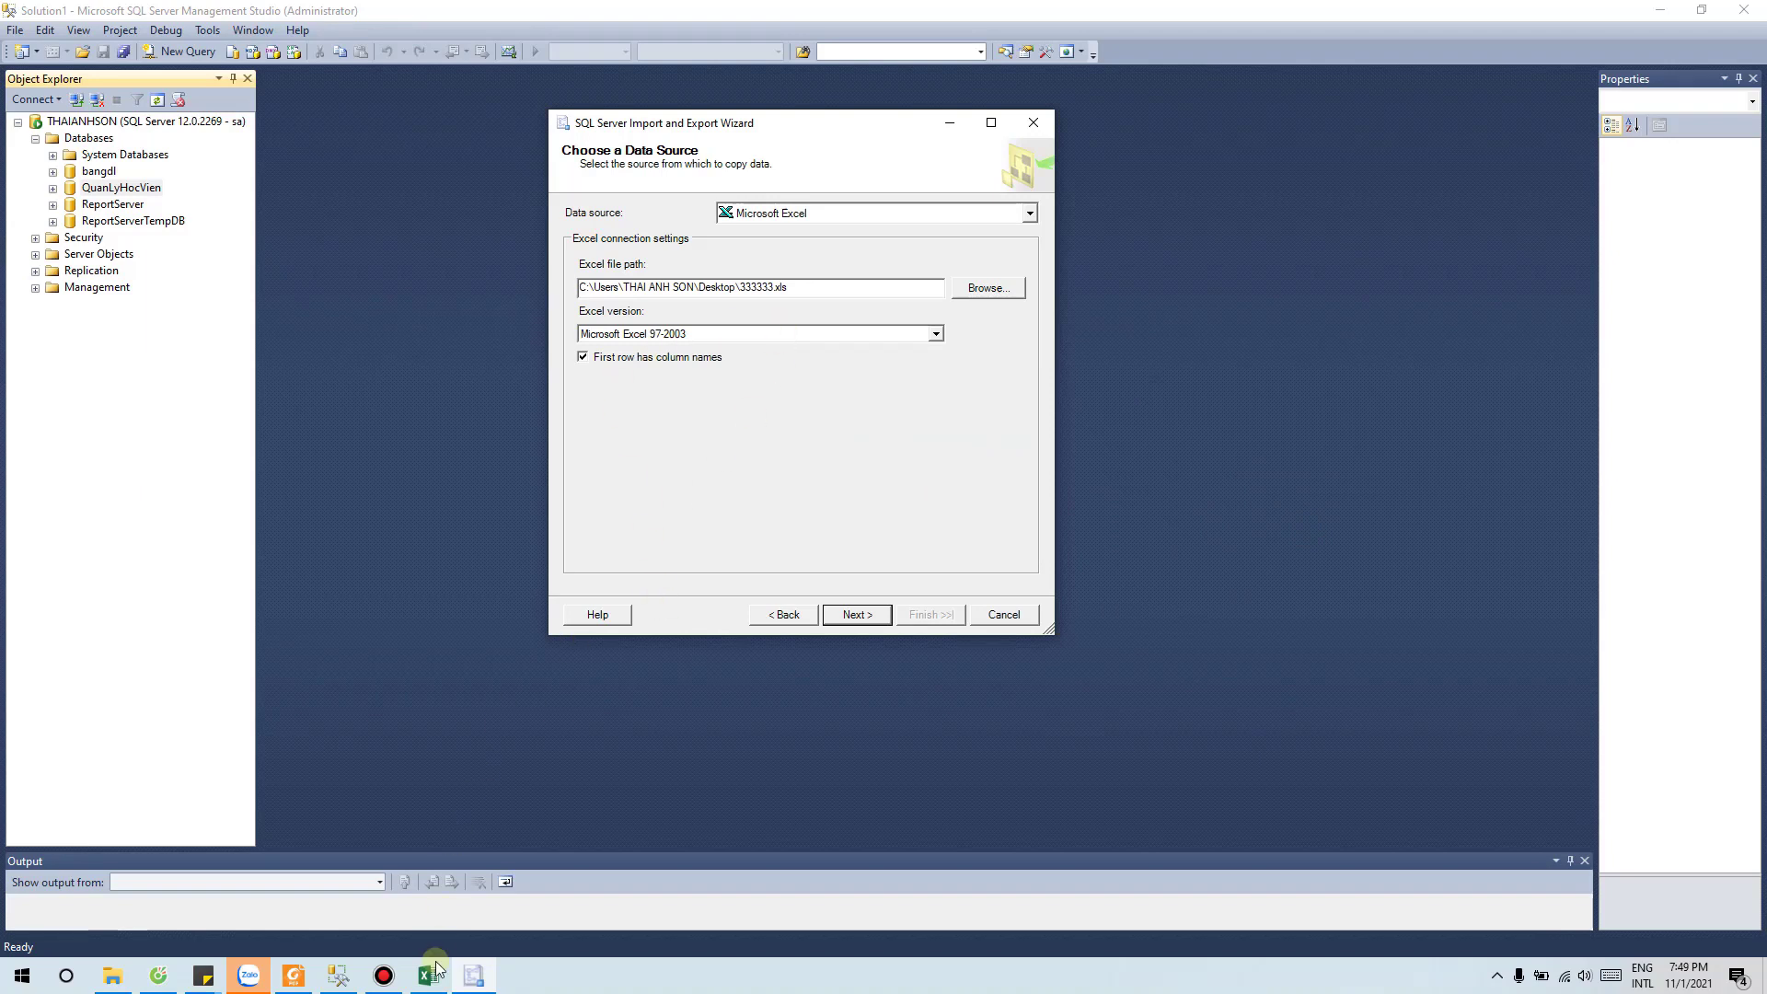
Step: Check the HocVien sheet in Excel, close the workbook, and continue the wizard
left_click(428, 975)
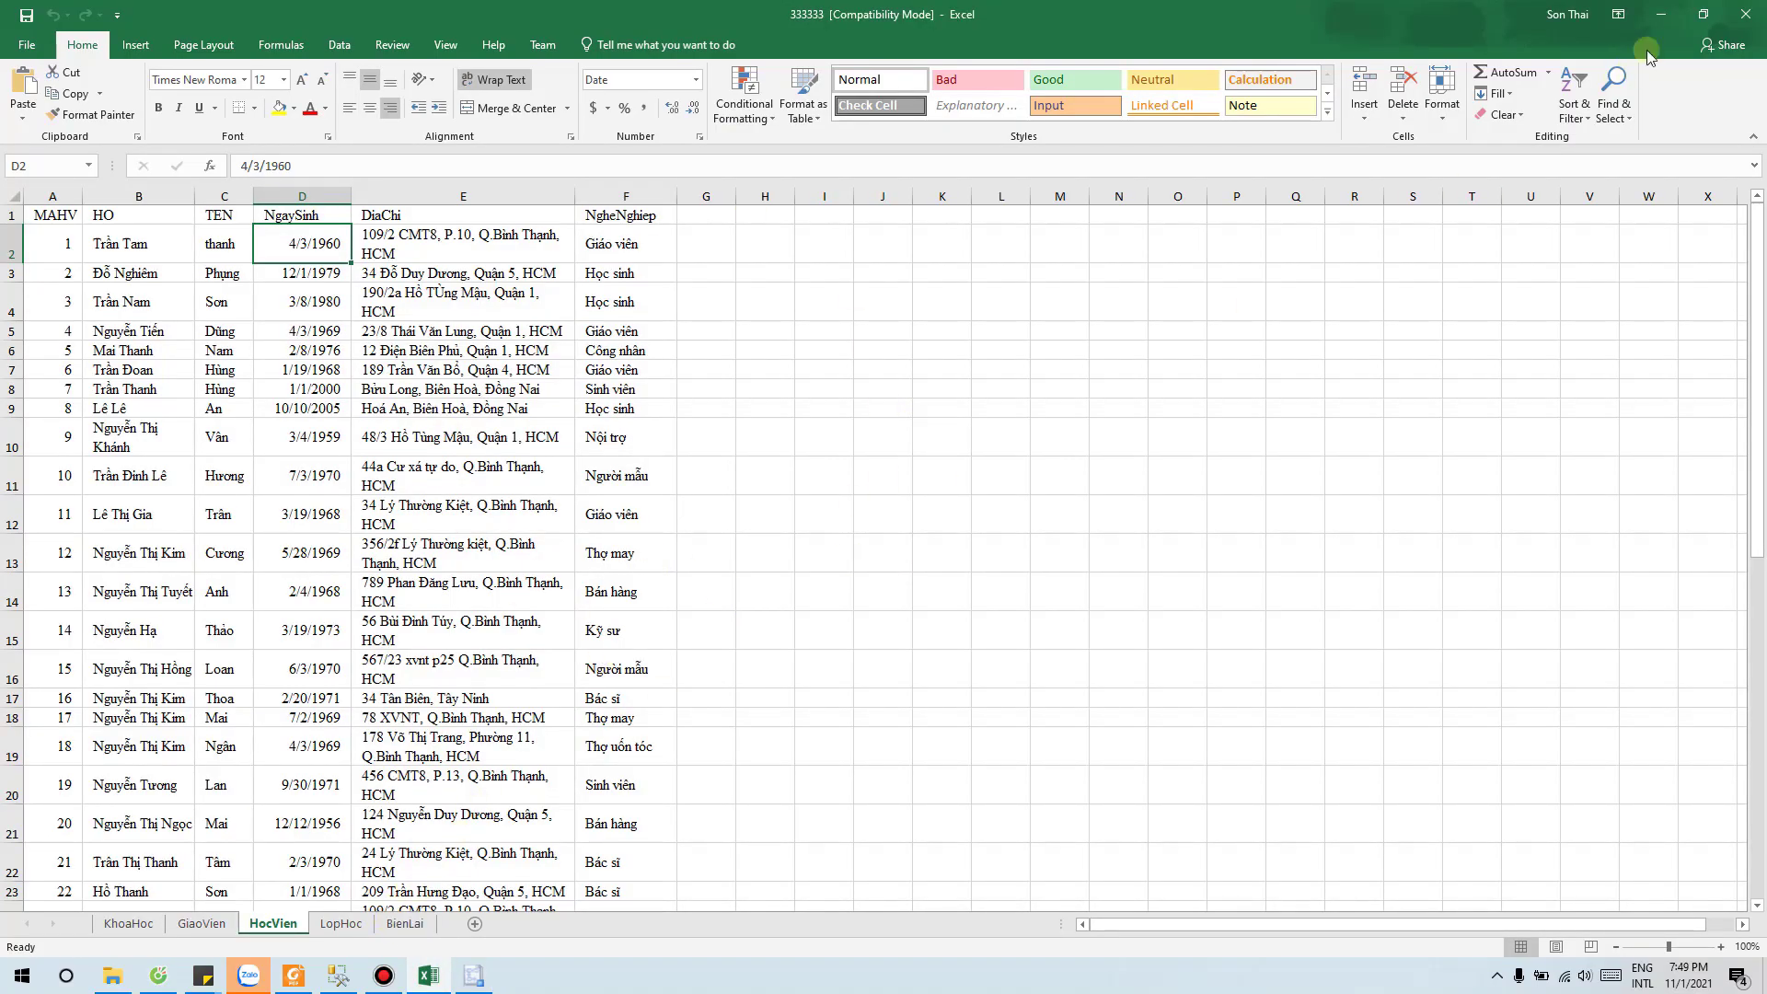
left_click(1748, 11)
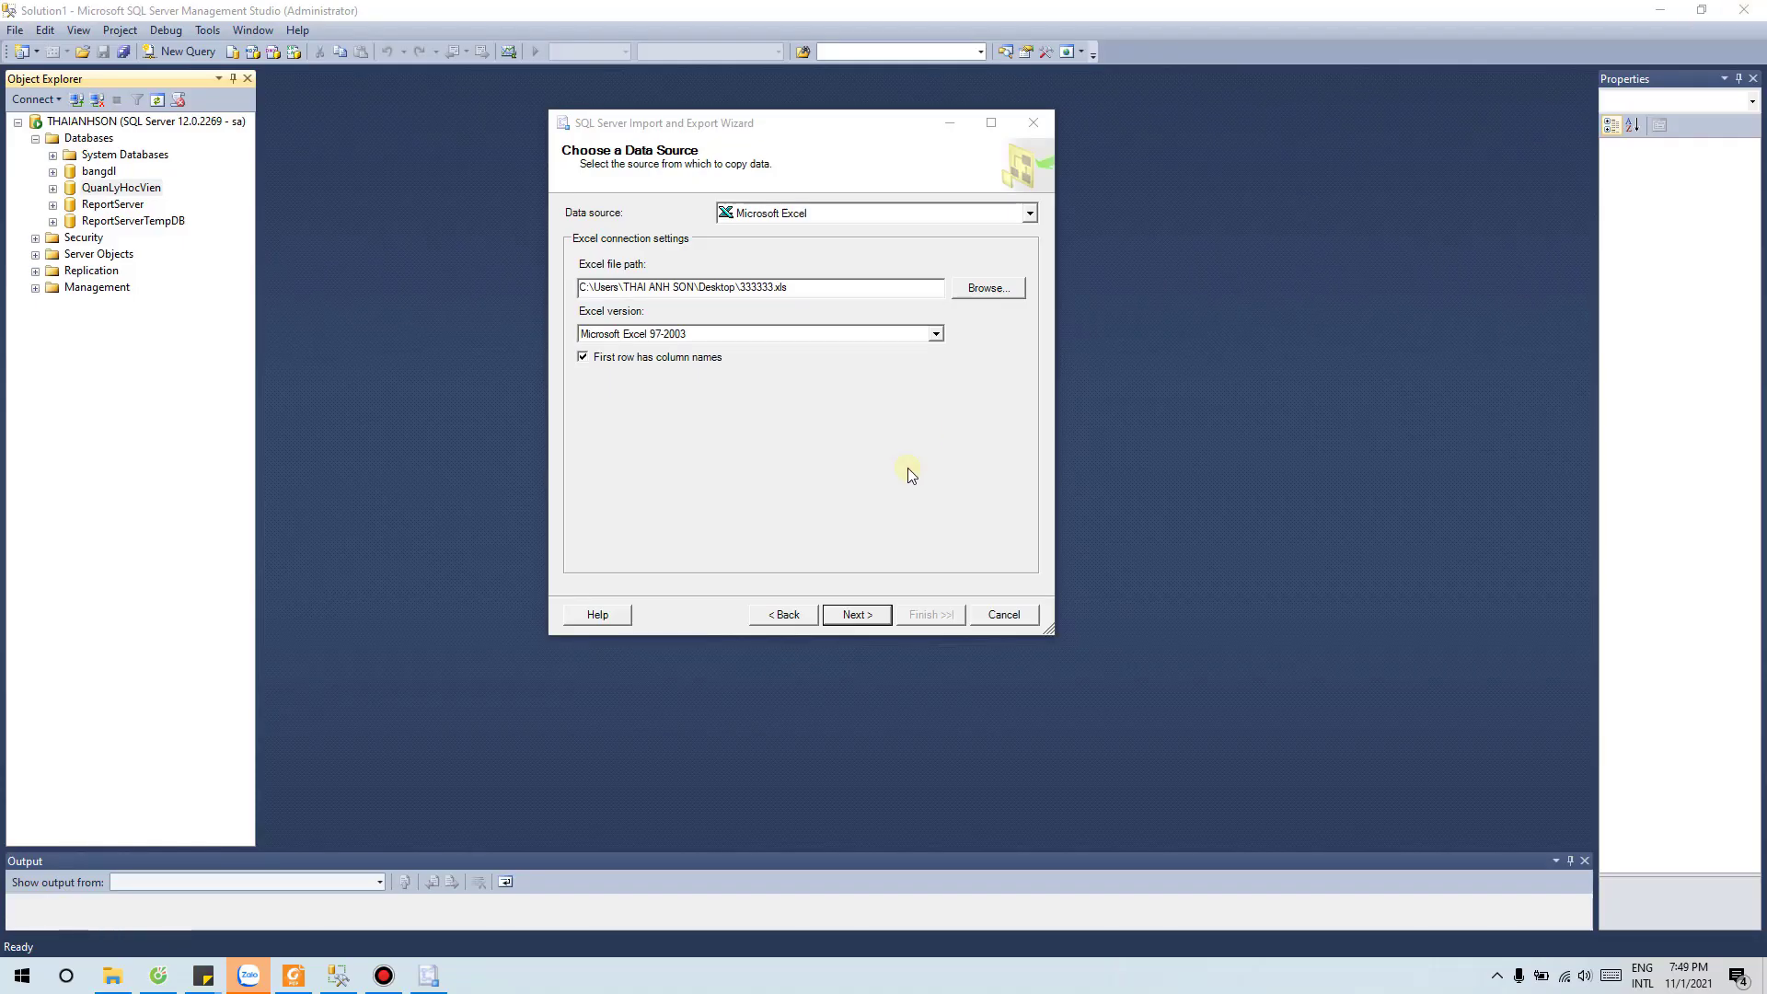
left_click(857, 614)
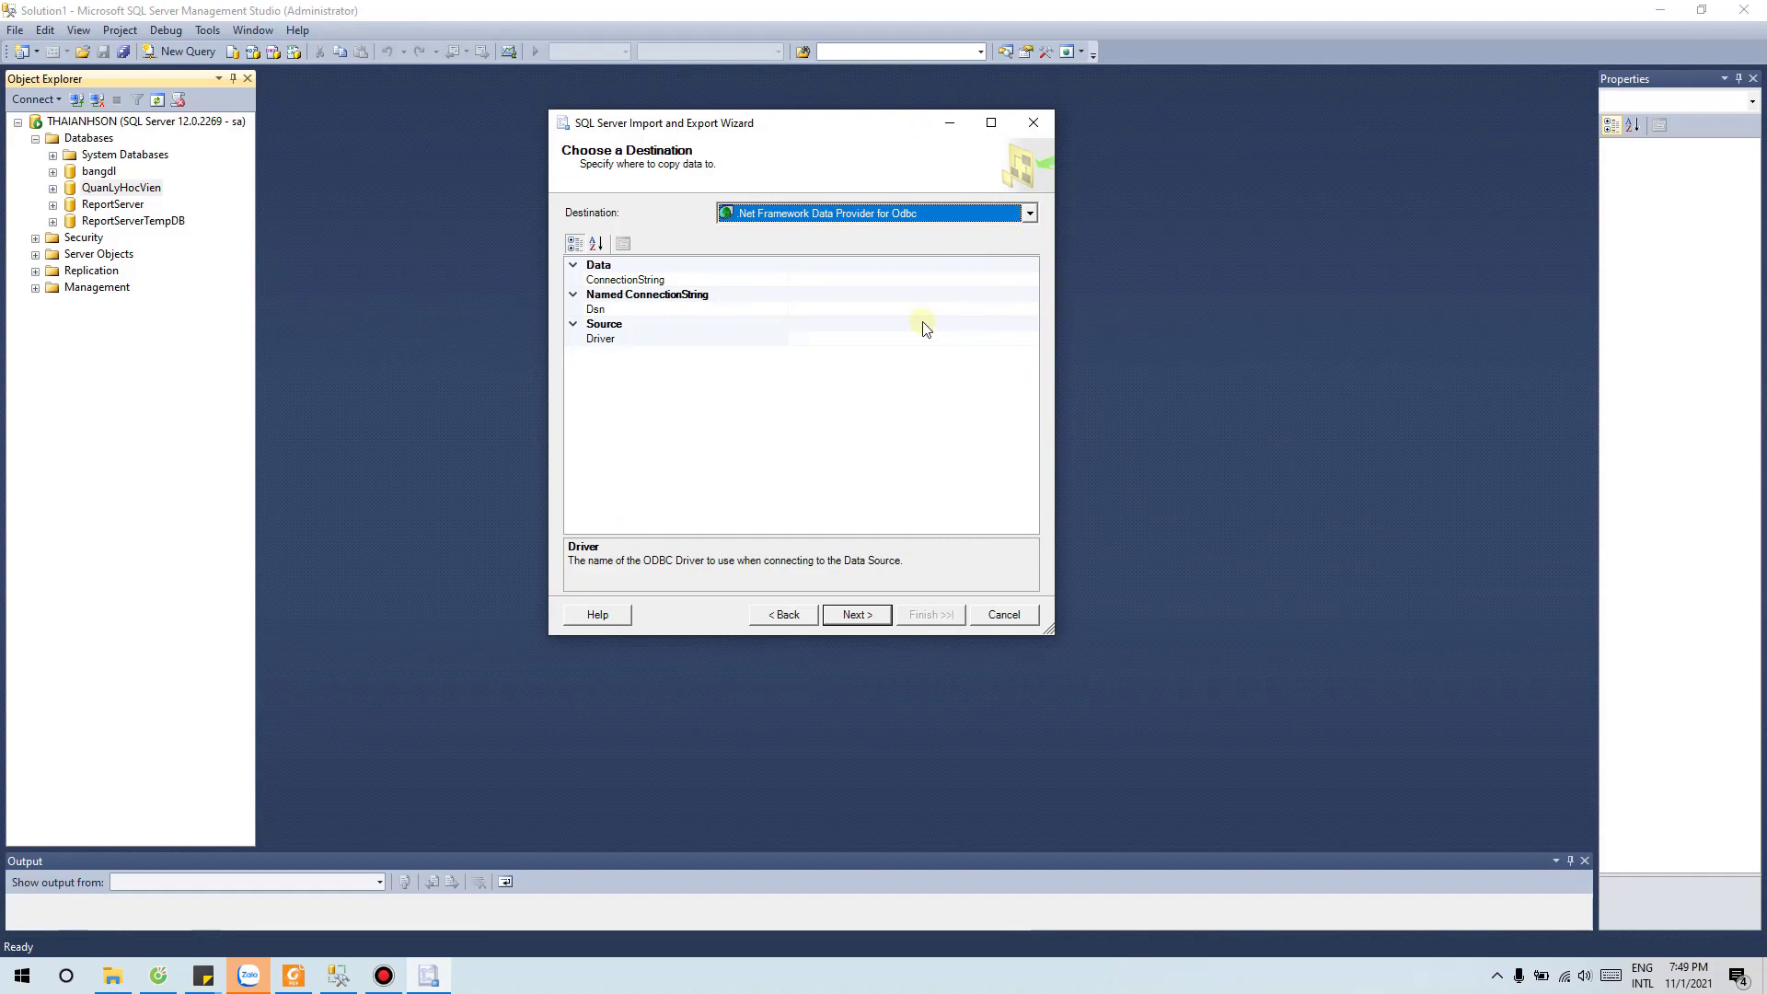
Step: Set the destination to Microsoft Excel file 333333.xls on the Desktop
left_click(875, 214)
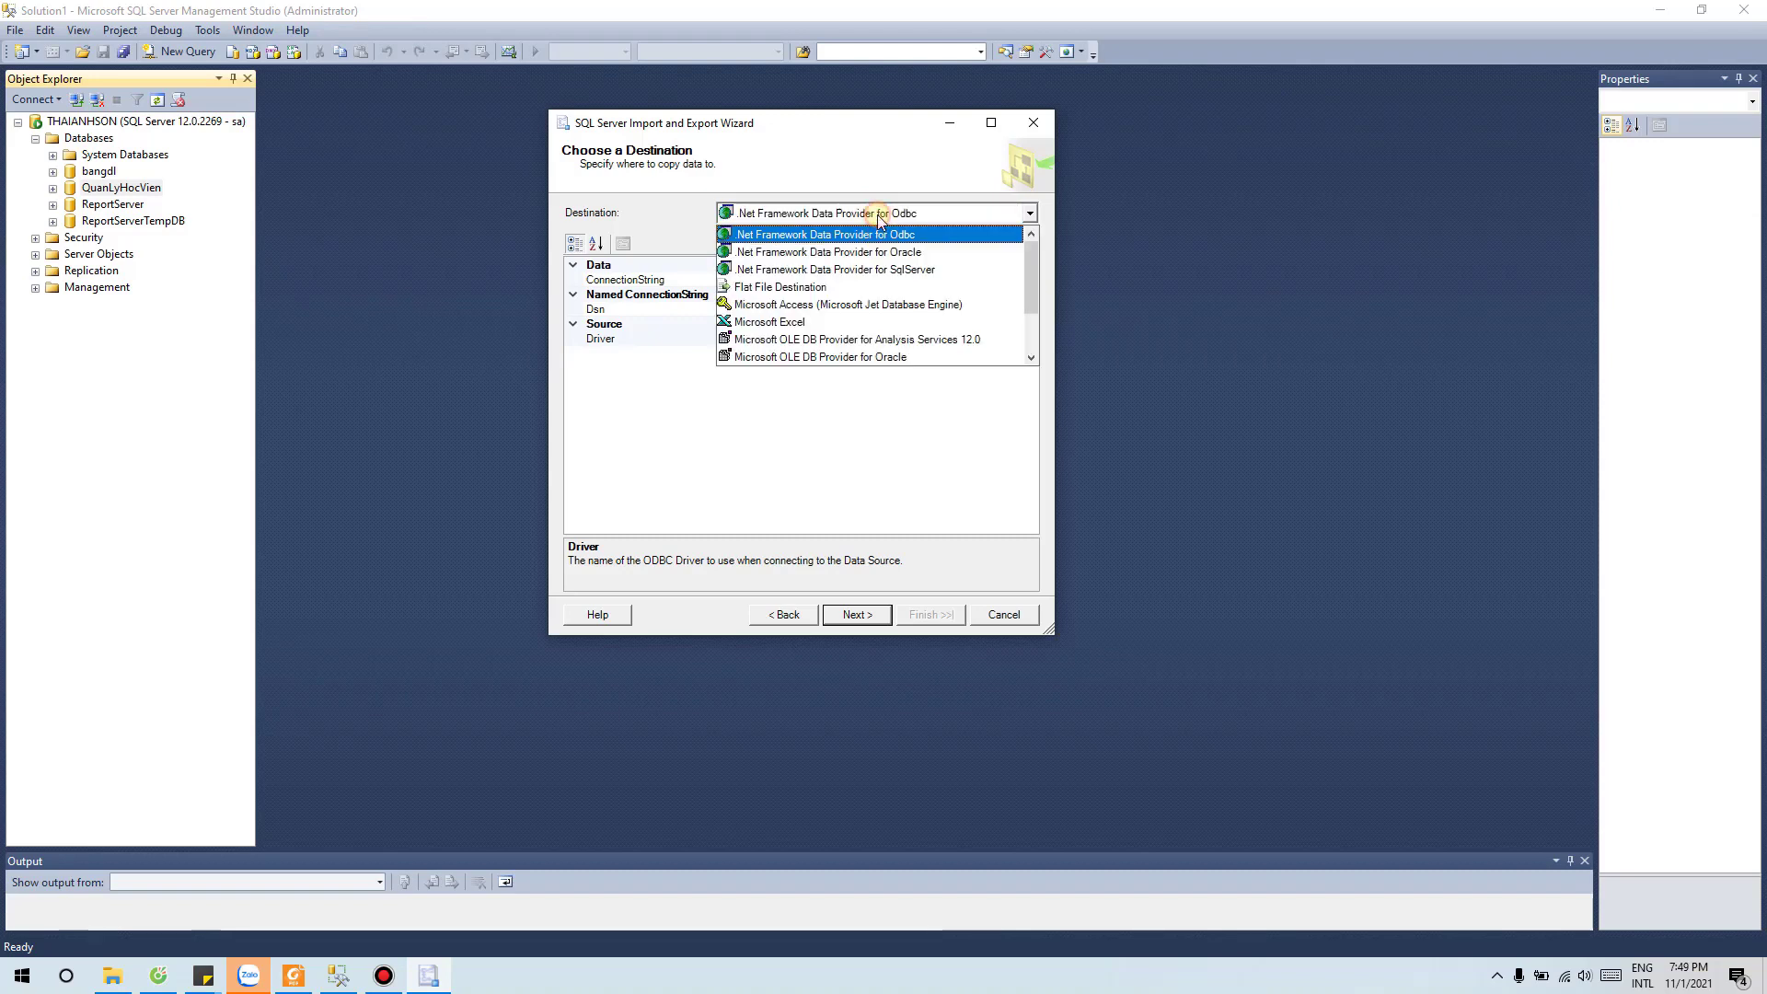
left_click(808, 323)
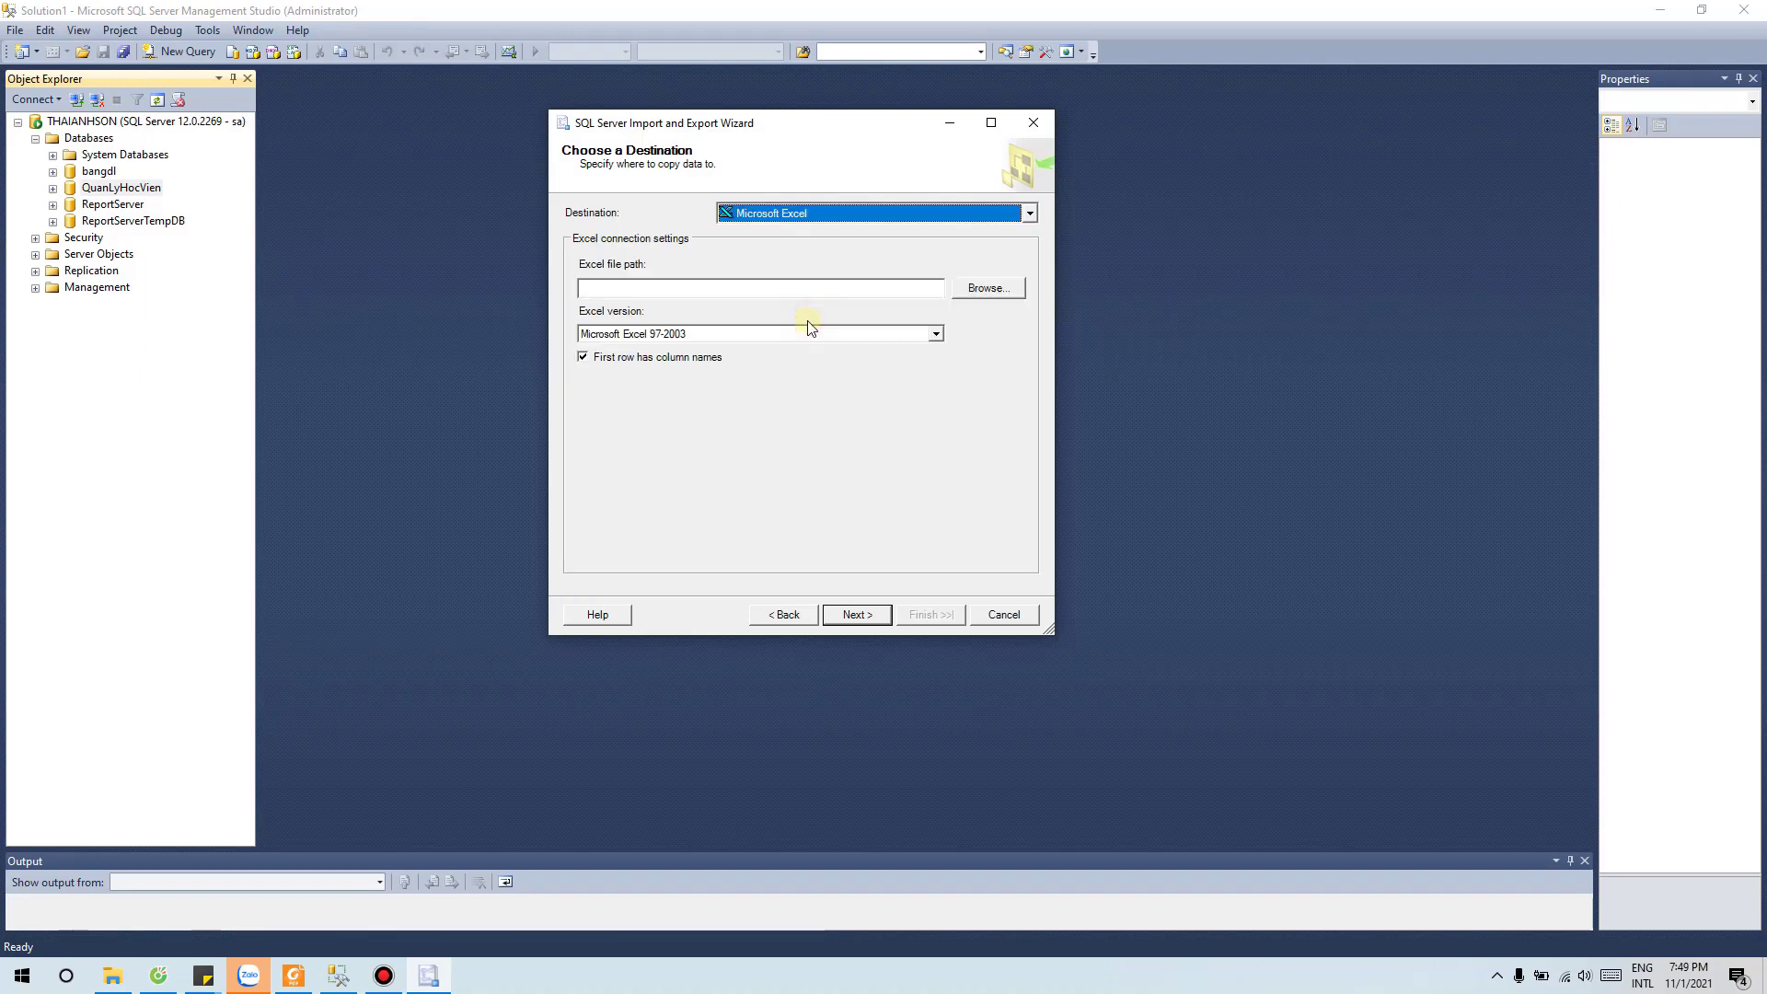
left_click(988, 288)
left_click(1258, 305)
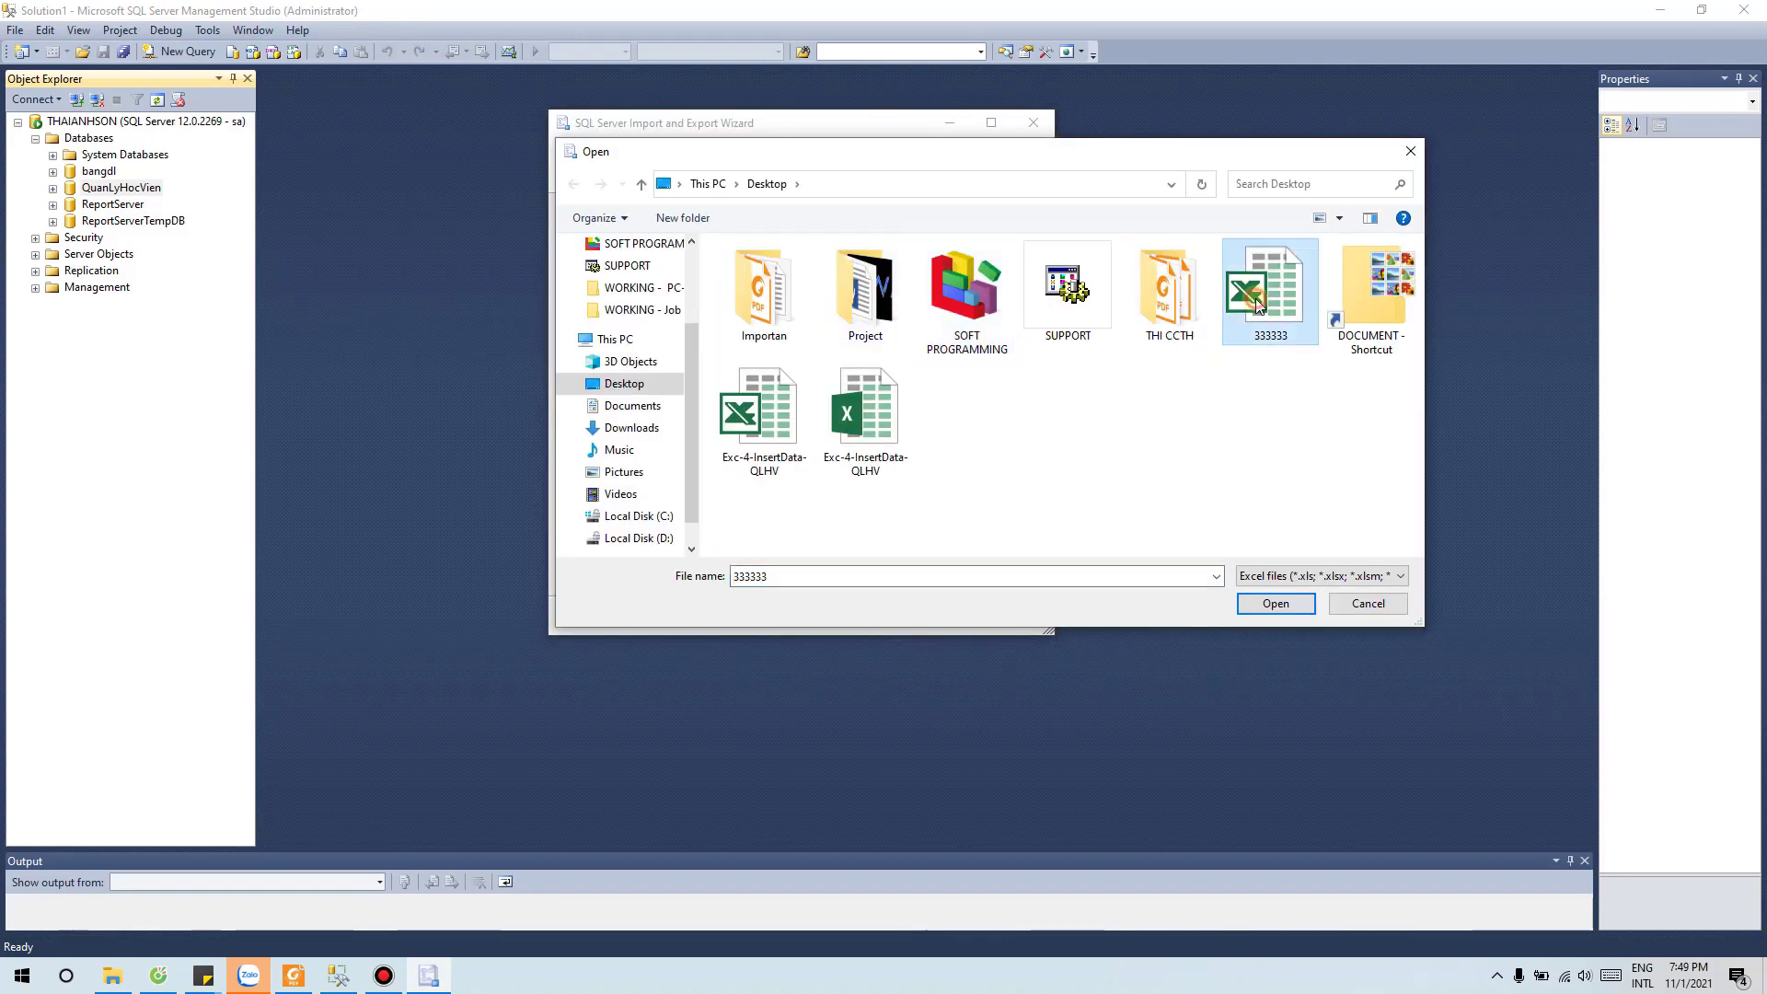
left_click(1275, 603)
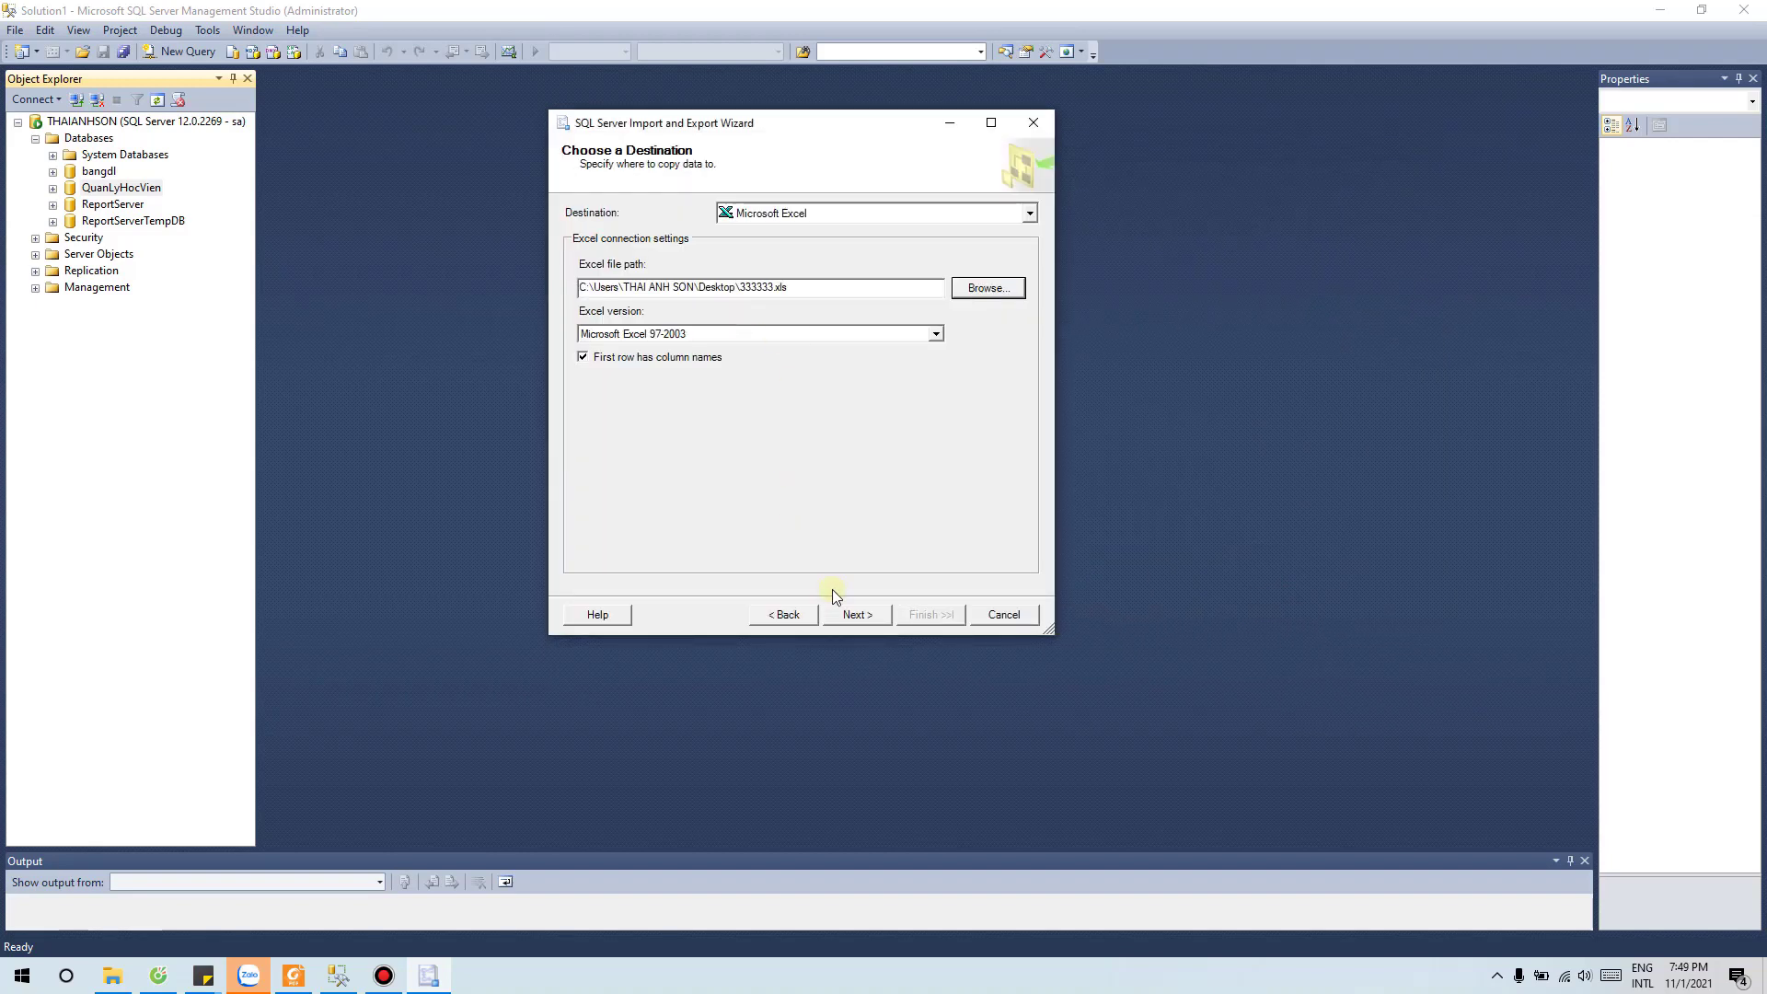
left_click(854, 614)
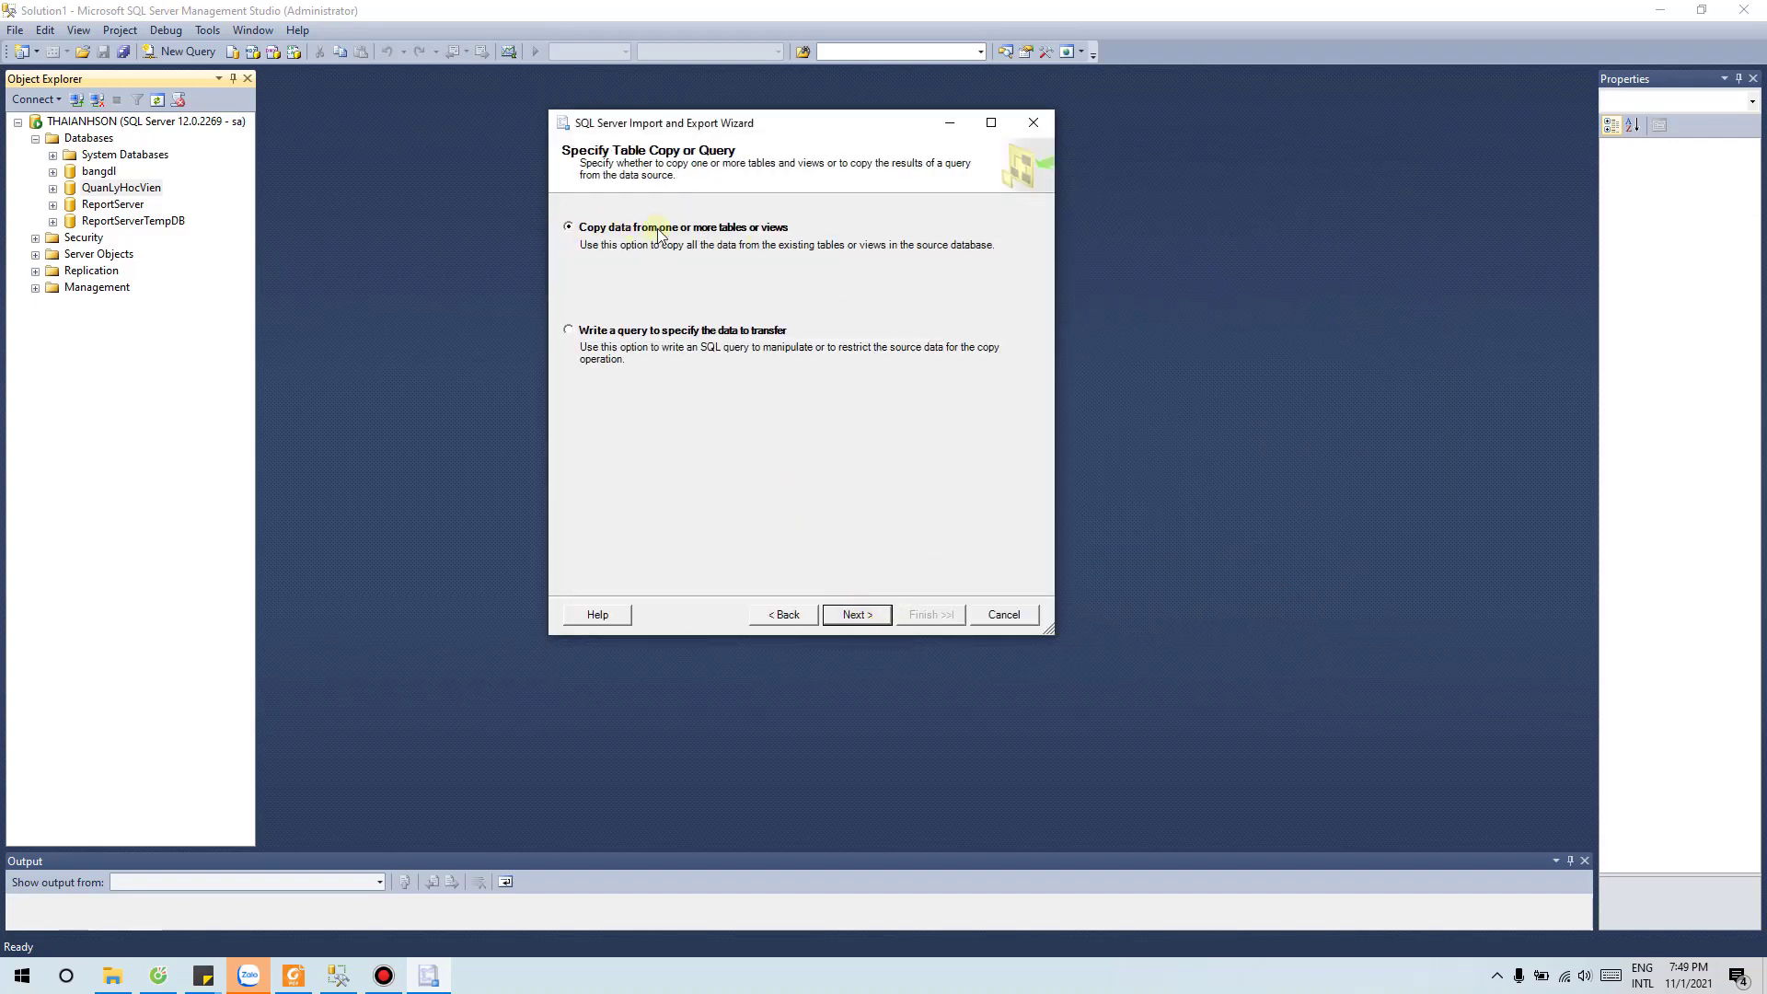
Step: Tick the HocVien$ sheet on the table selection page
left_click(859, 615)
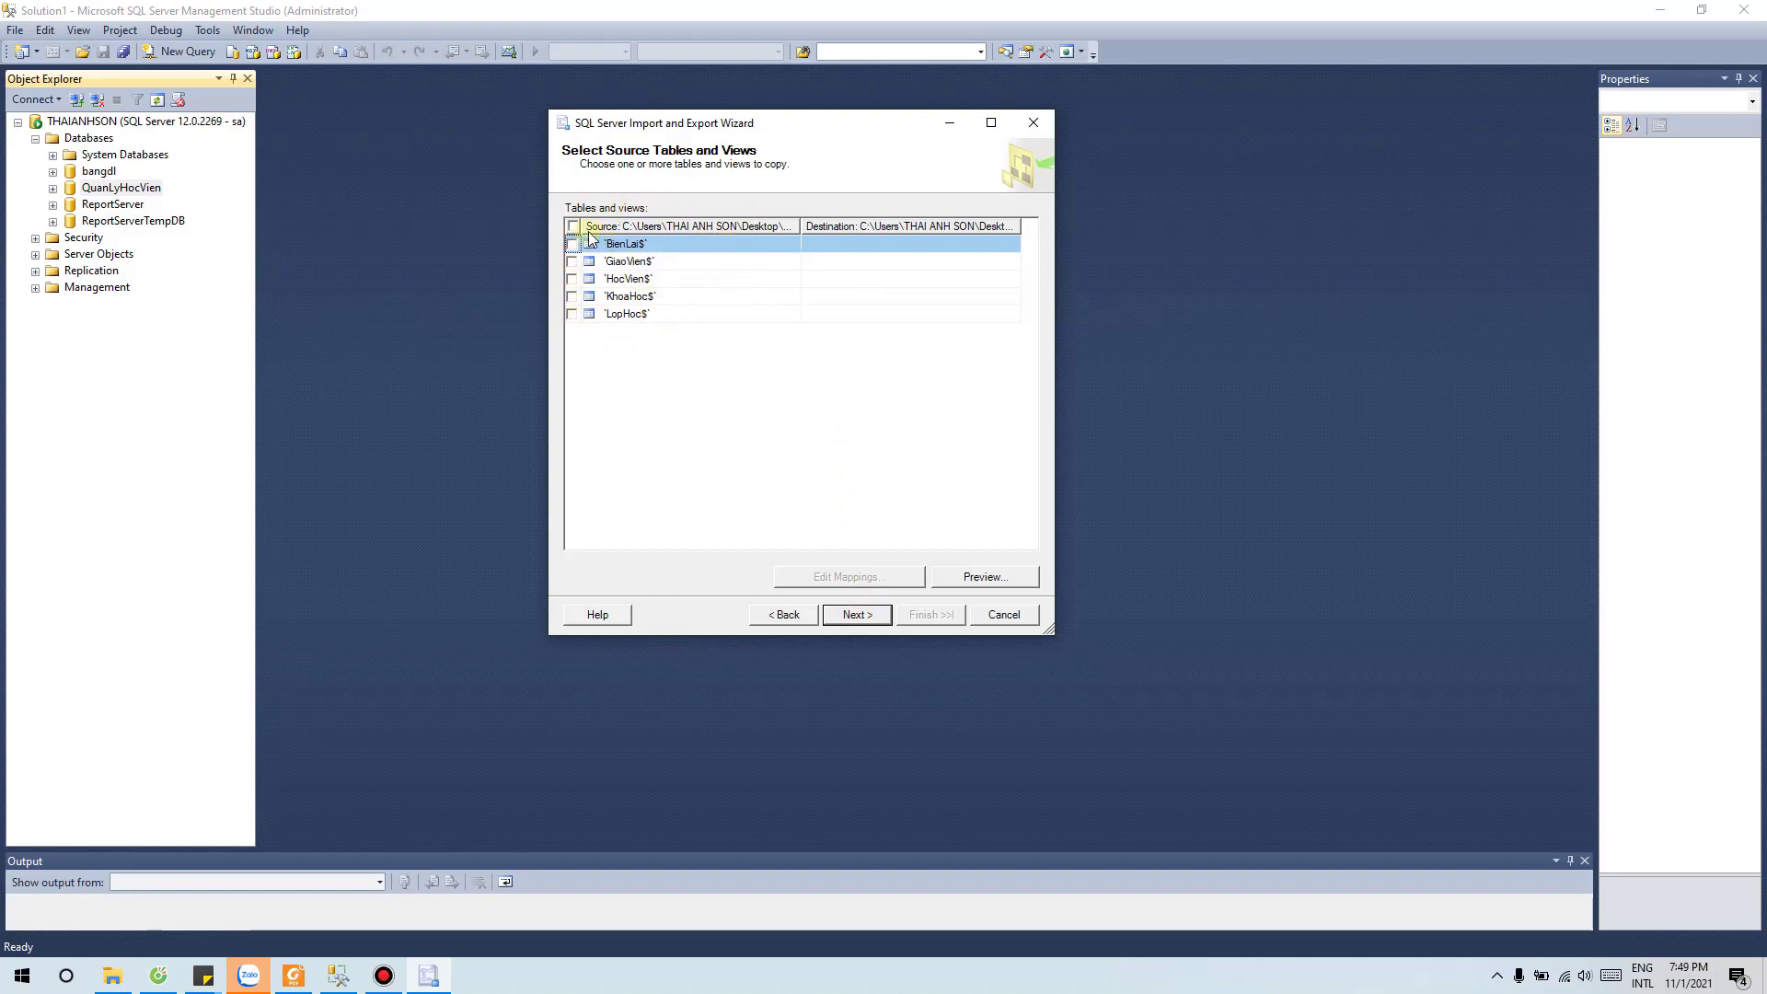
left_click(571, 279)
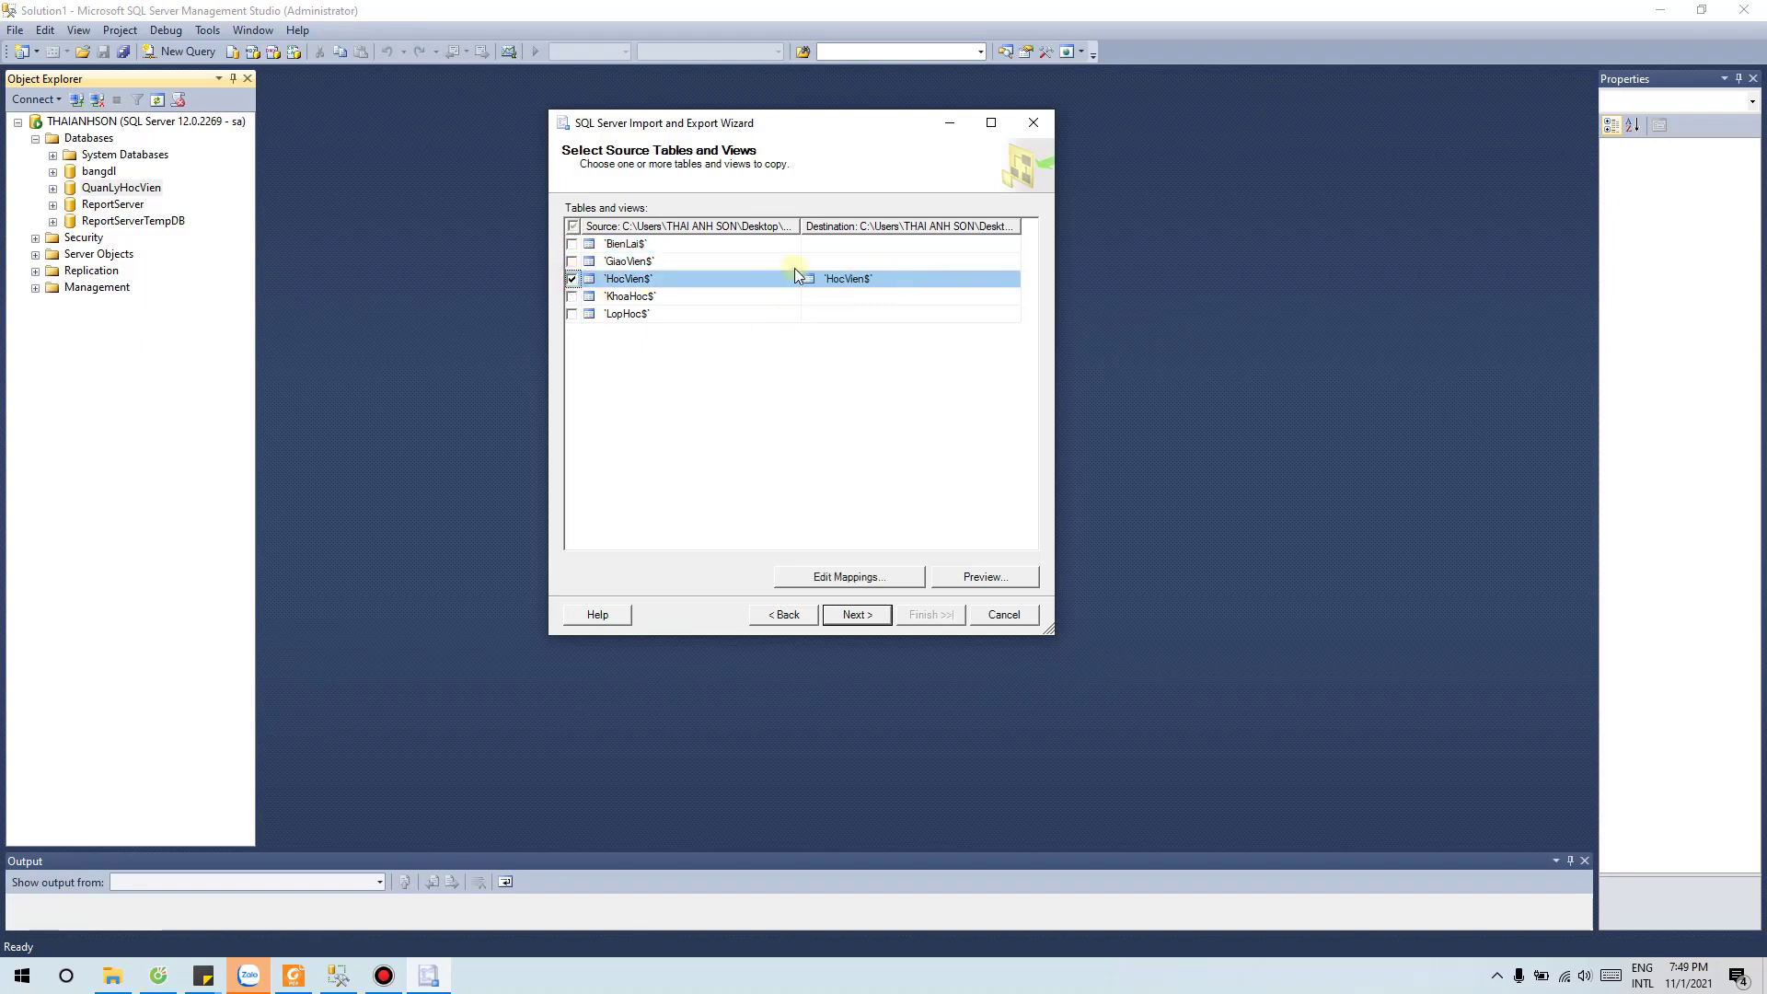
left_click(860, 615)
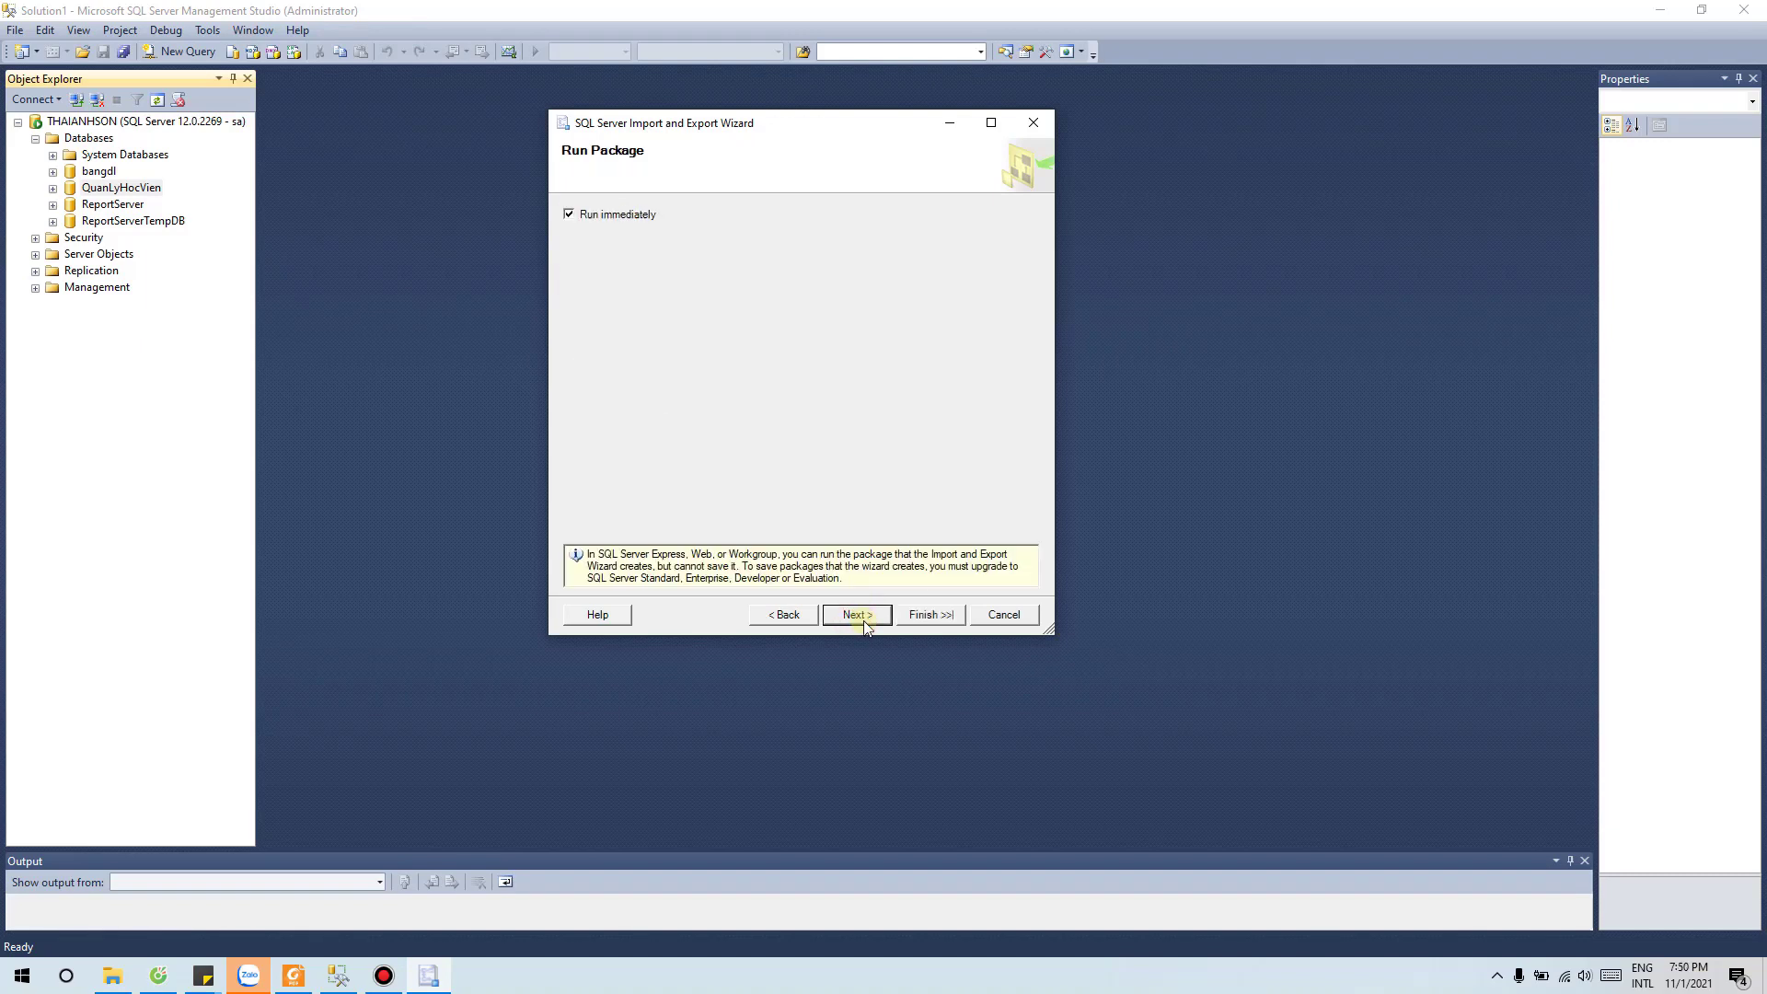
left_click(812, 615)
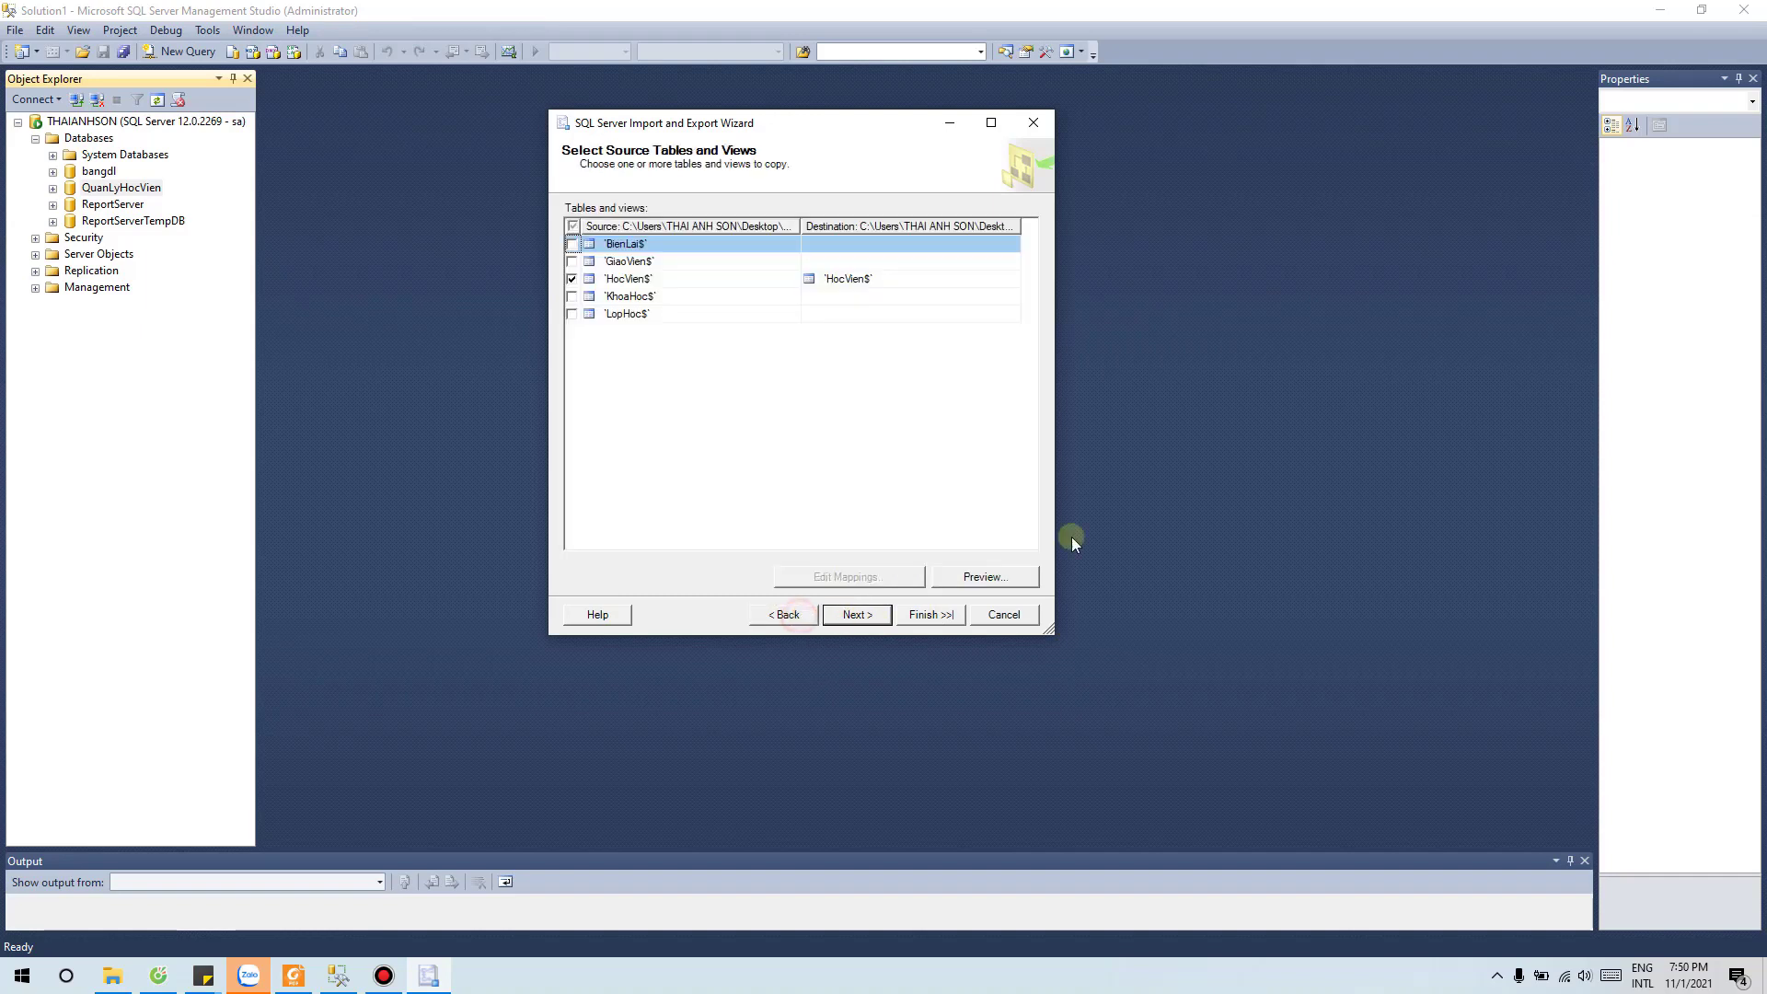
Step: Preview the rows of the BienLai$ sheet
left_click(976, 575)
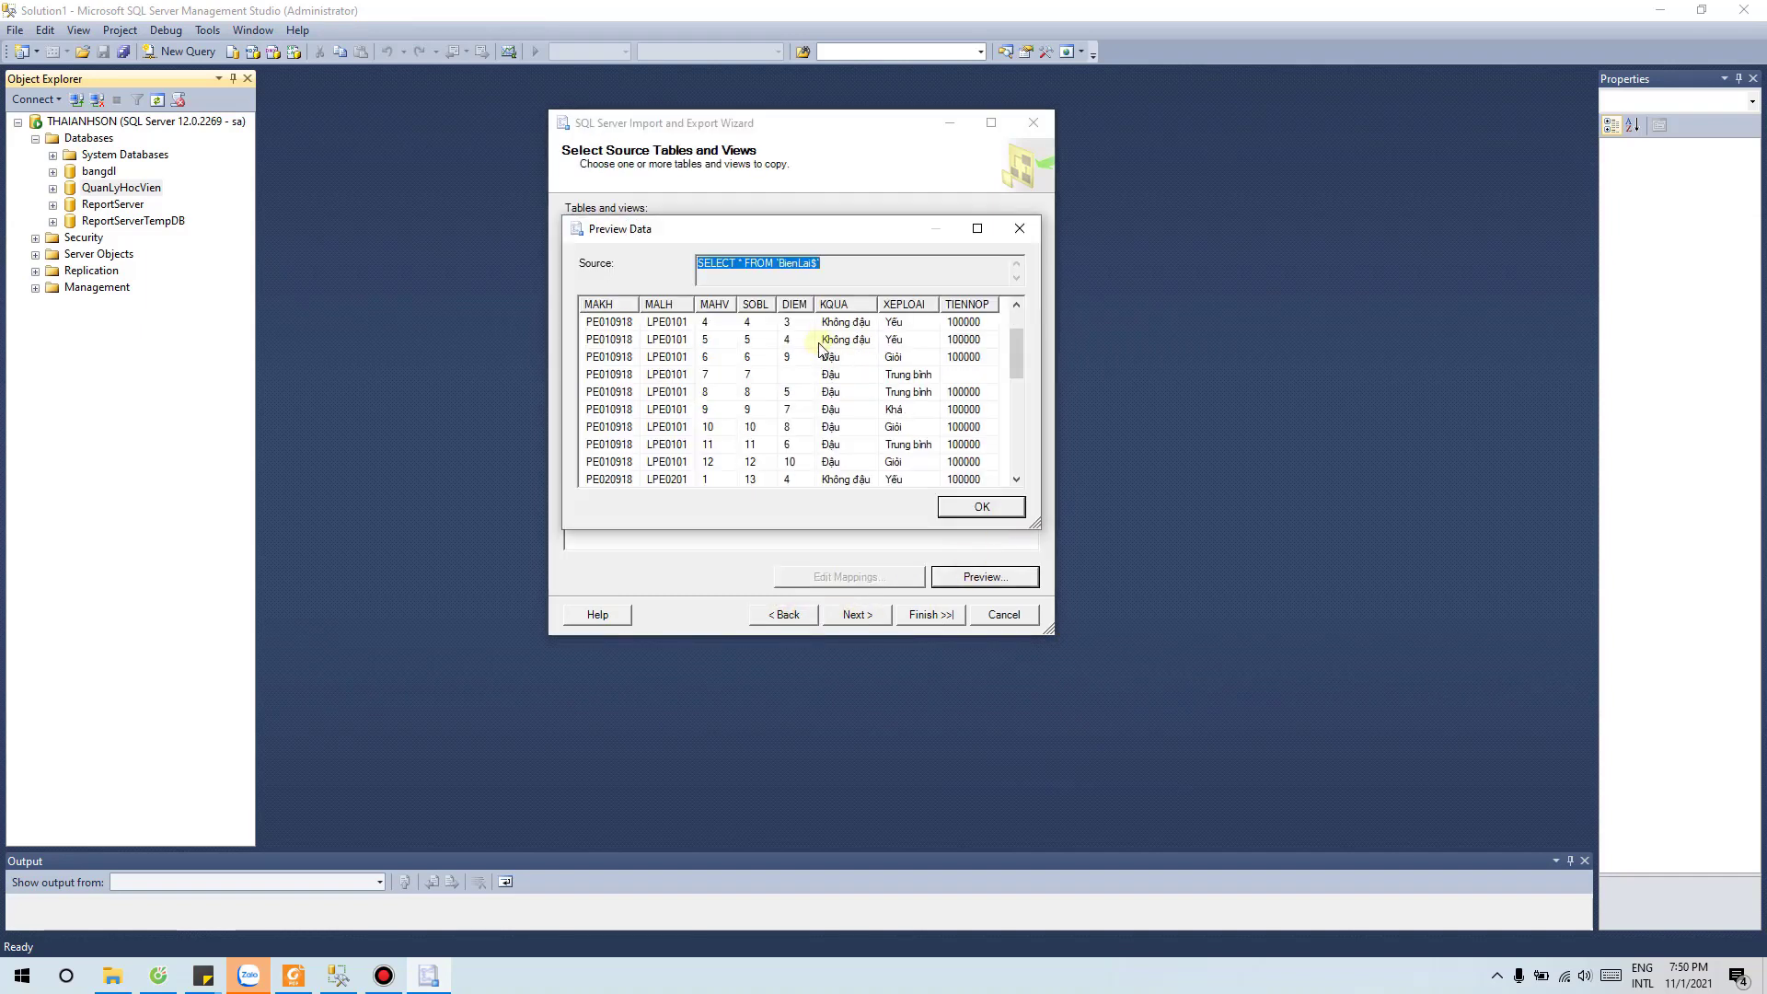
scroll(819, 342, "down", 10)
scroll(819, 343, "up", 10)
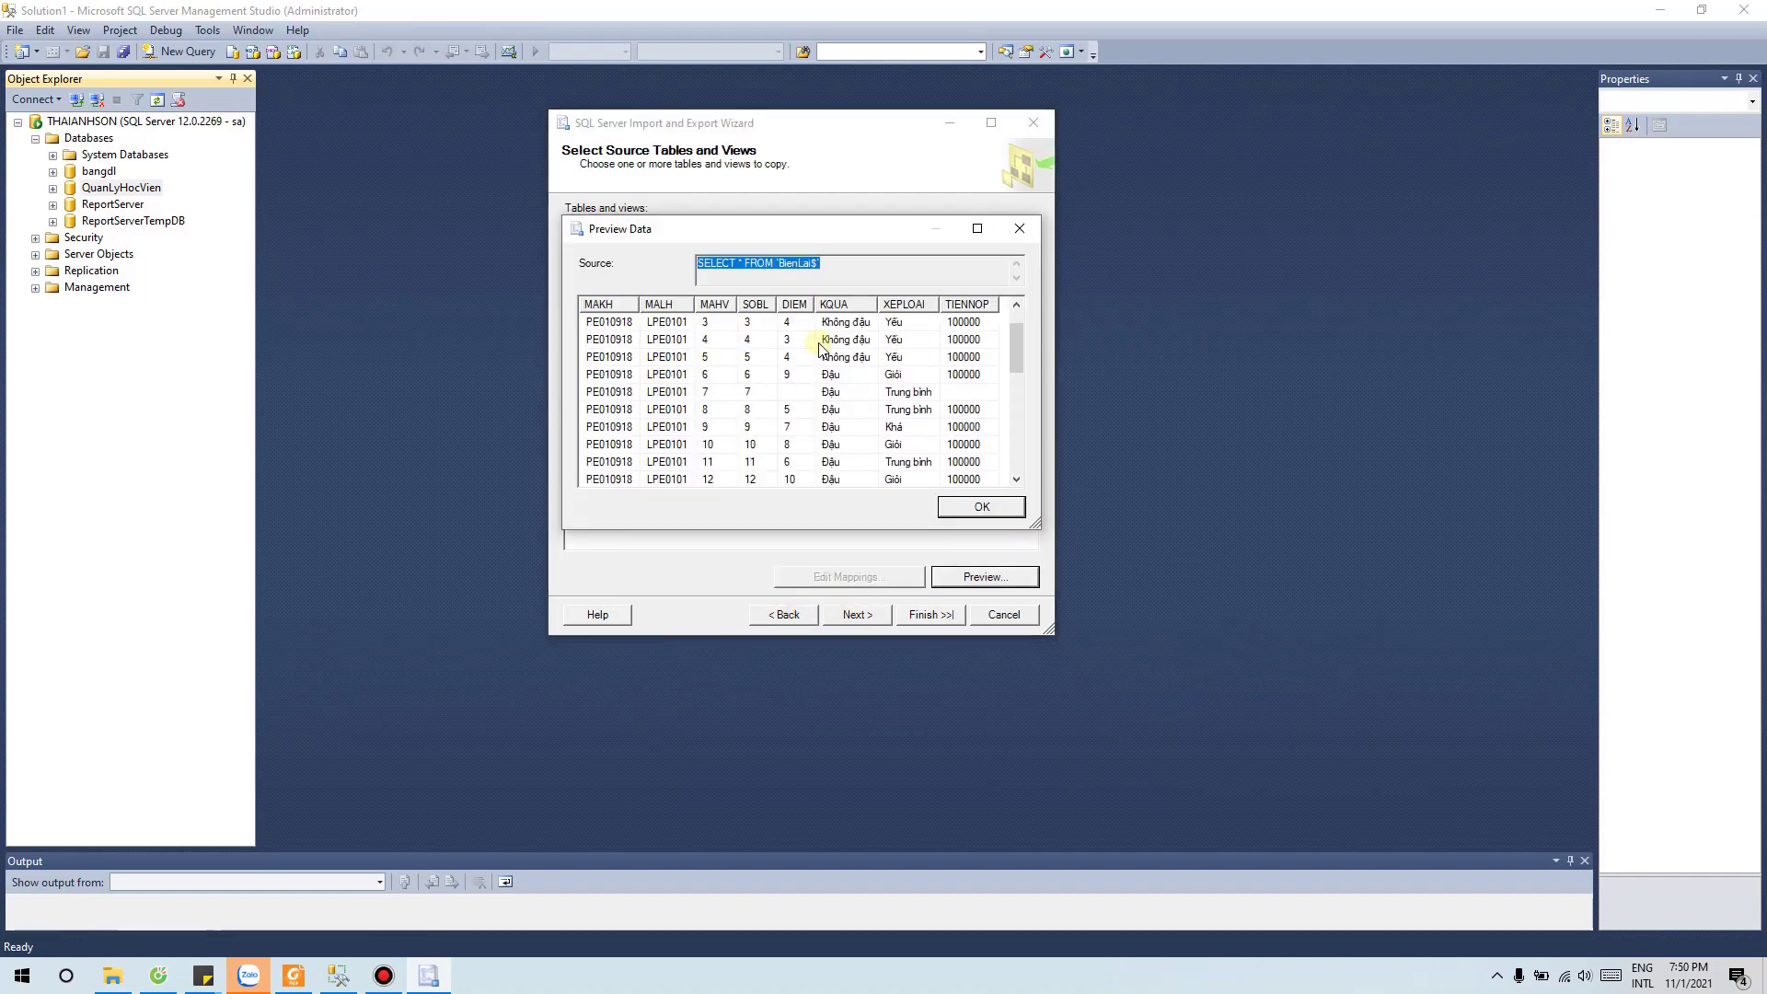
scroll(818, 342, "up", 1)
left_click(1019, 232)
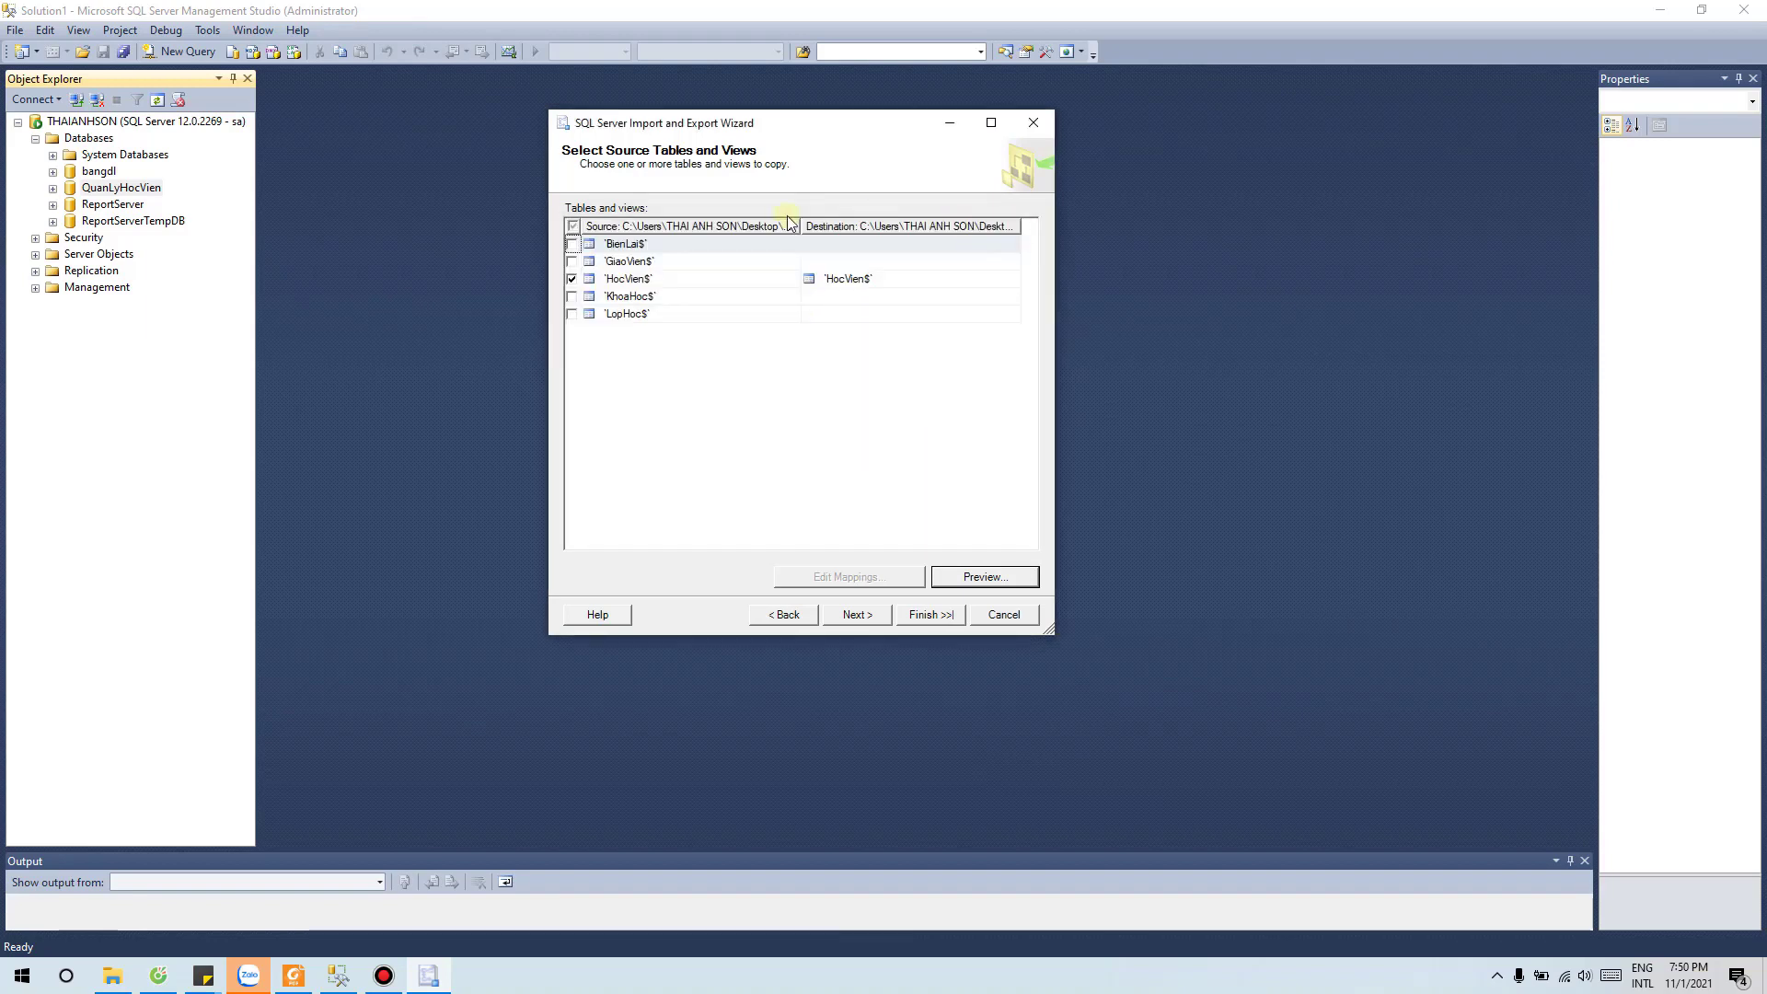
Step: Re-tick HocVien$, preview its student rows, and continue to the summary
left_click(571, 279)
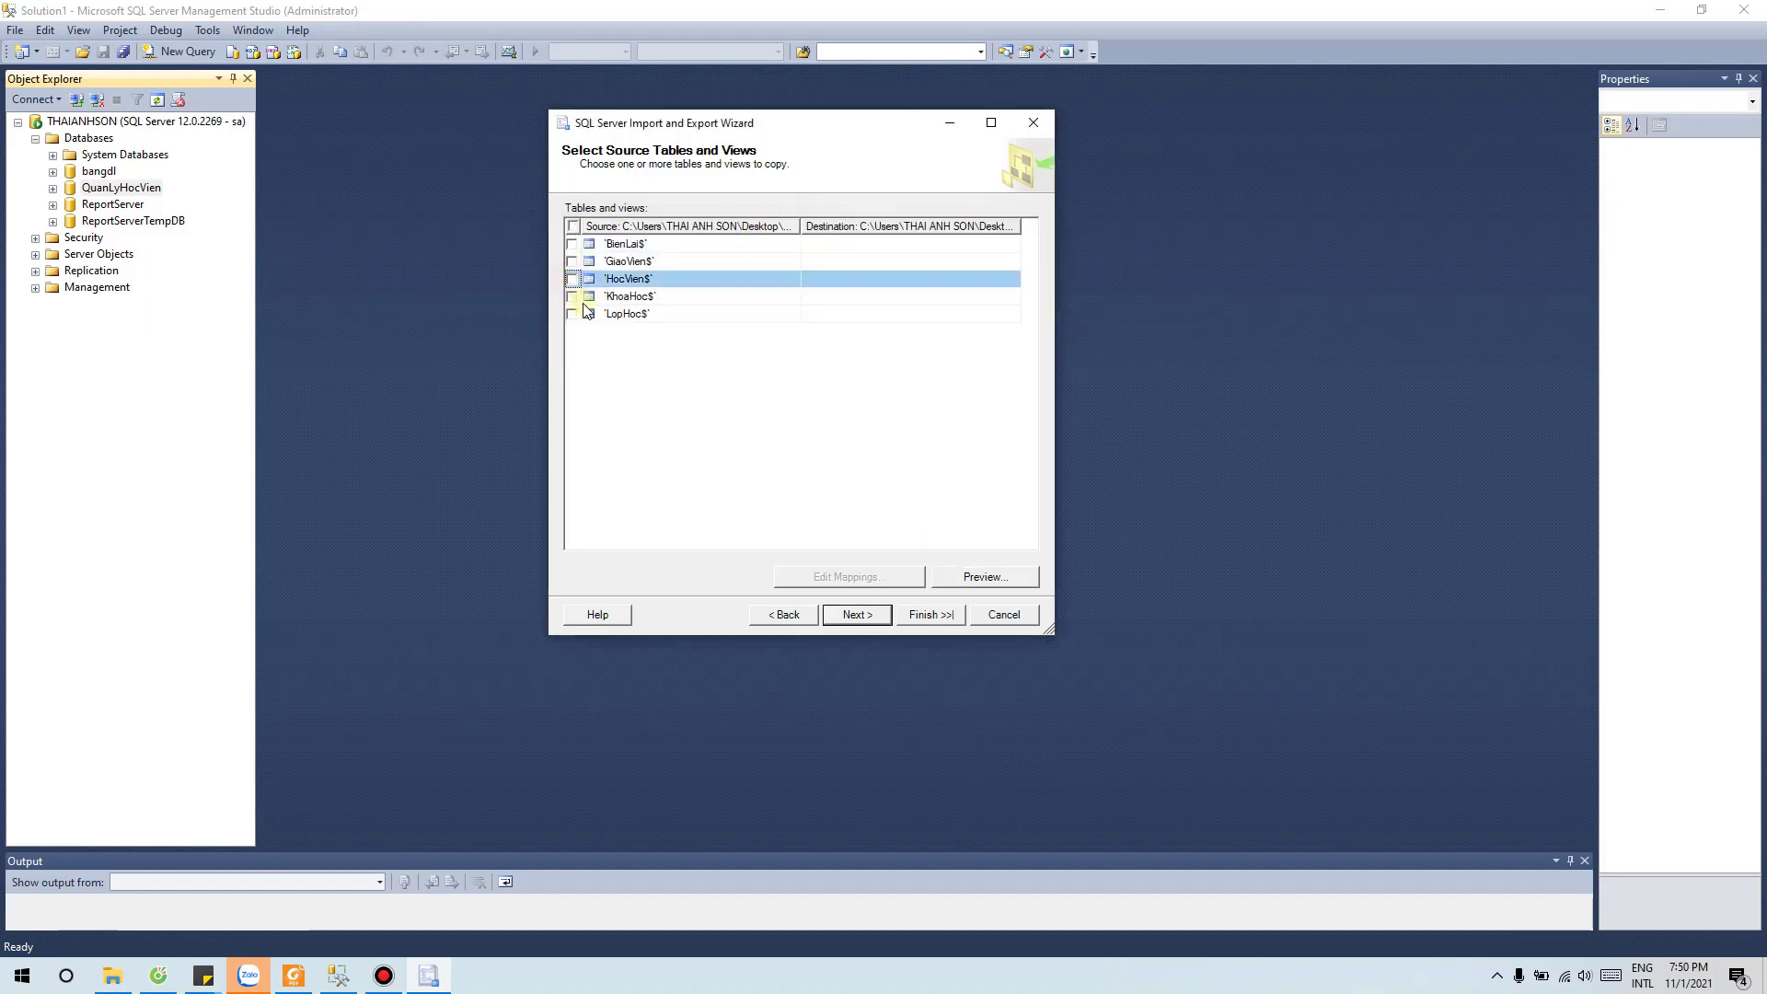
left_click(628, 278)
left_click(964, 577)
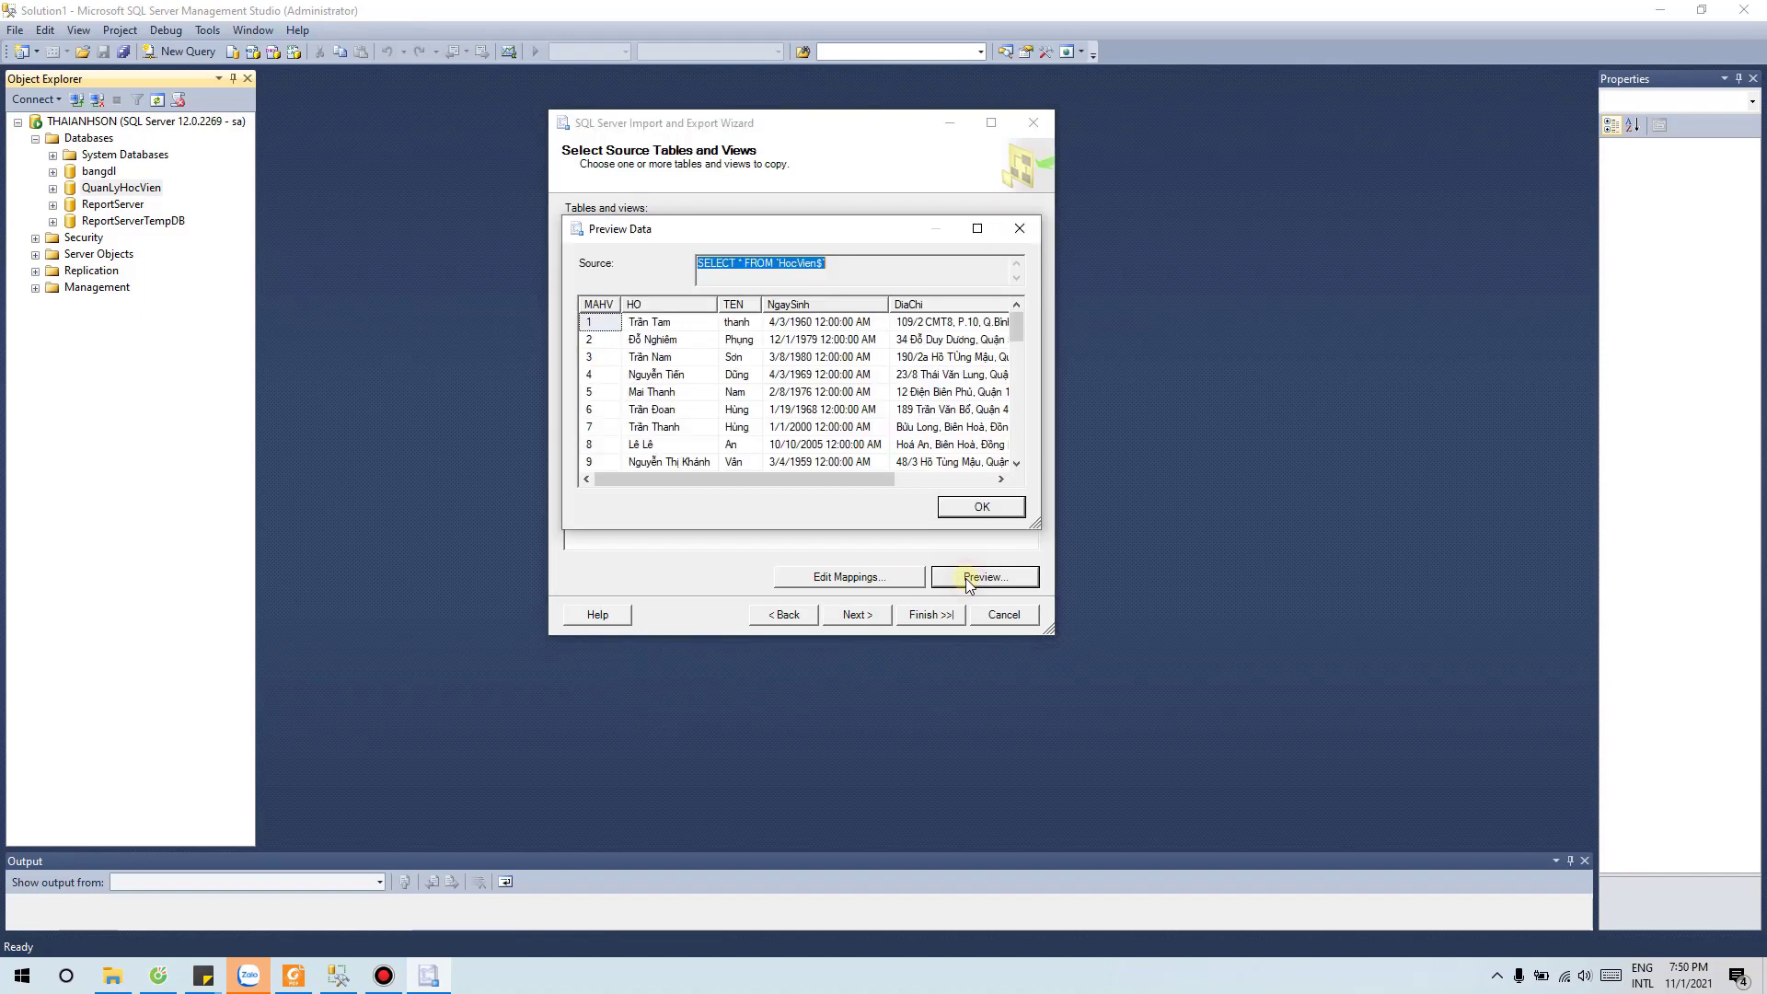
scroll(918, 359, "down", 5)
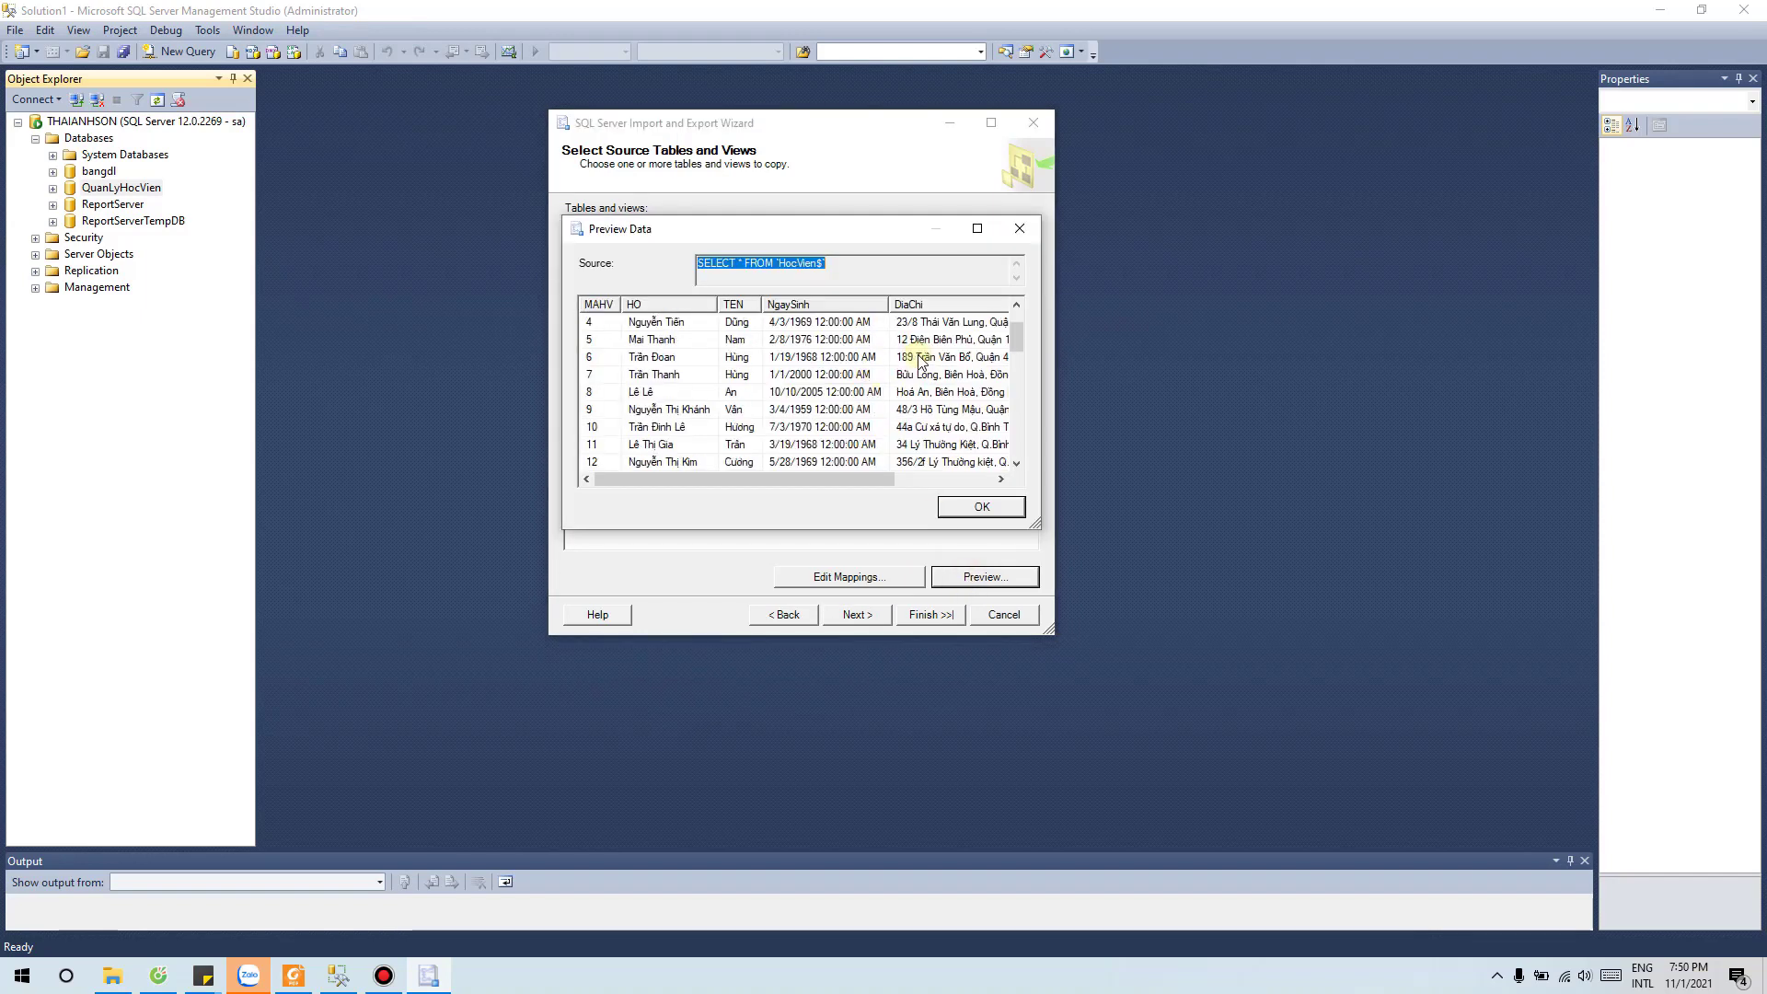
scroll(919, 359, "down", 2)
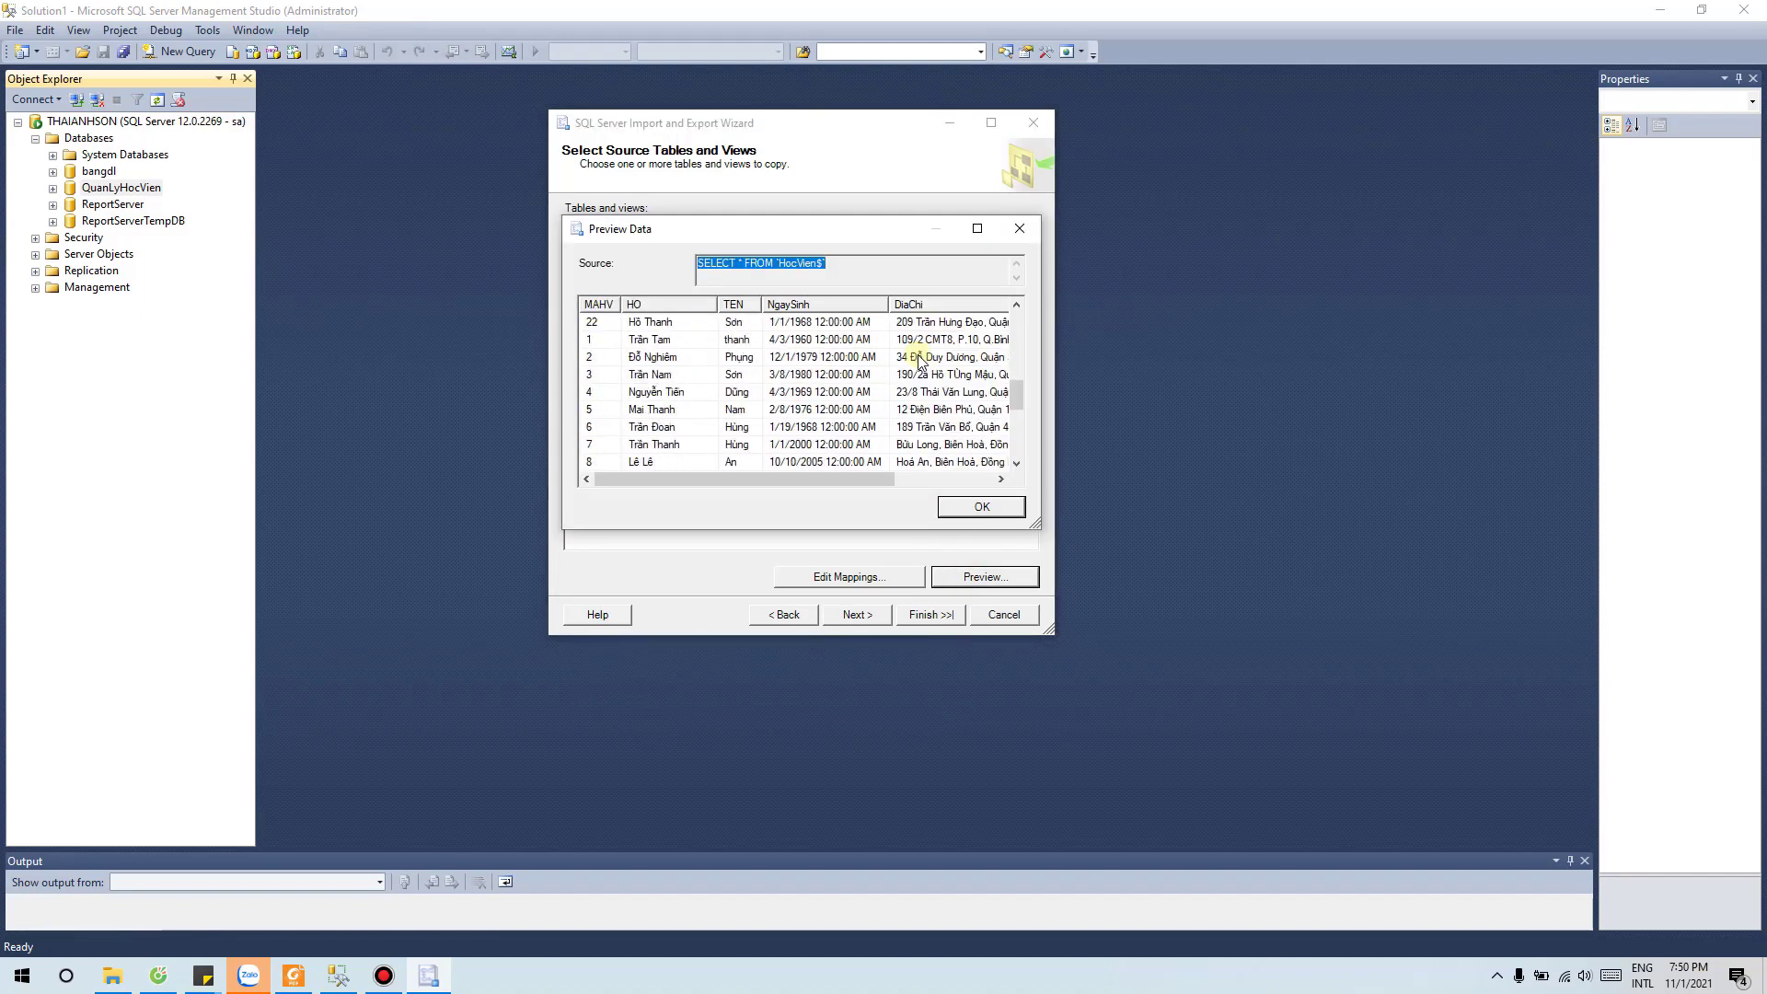
scroll(918, 359, "down", 5)
left_click(1008, 508)
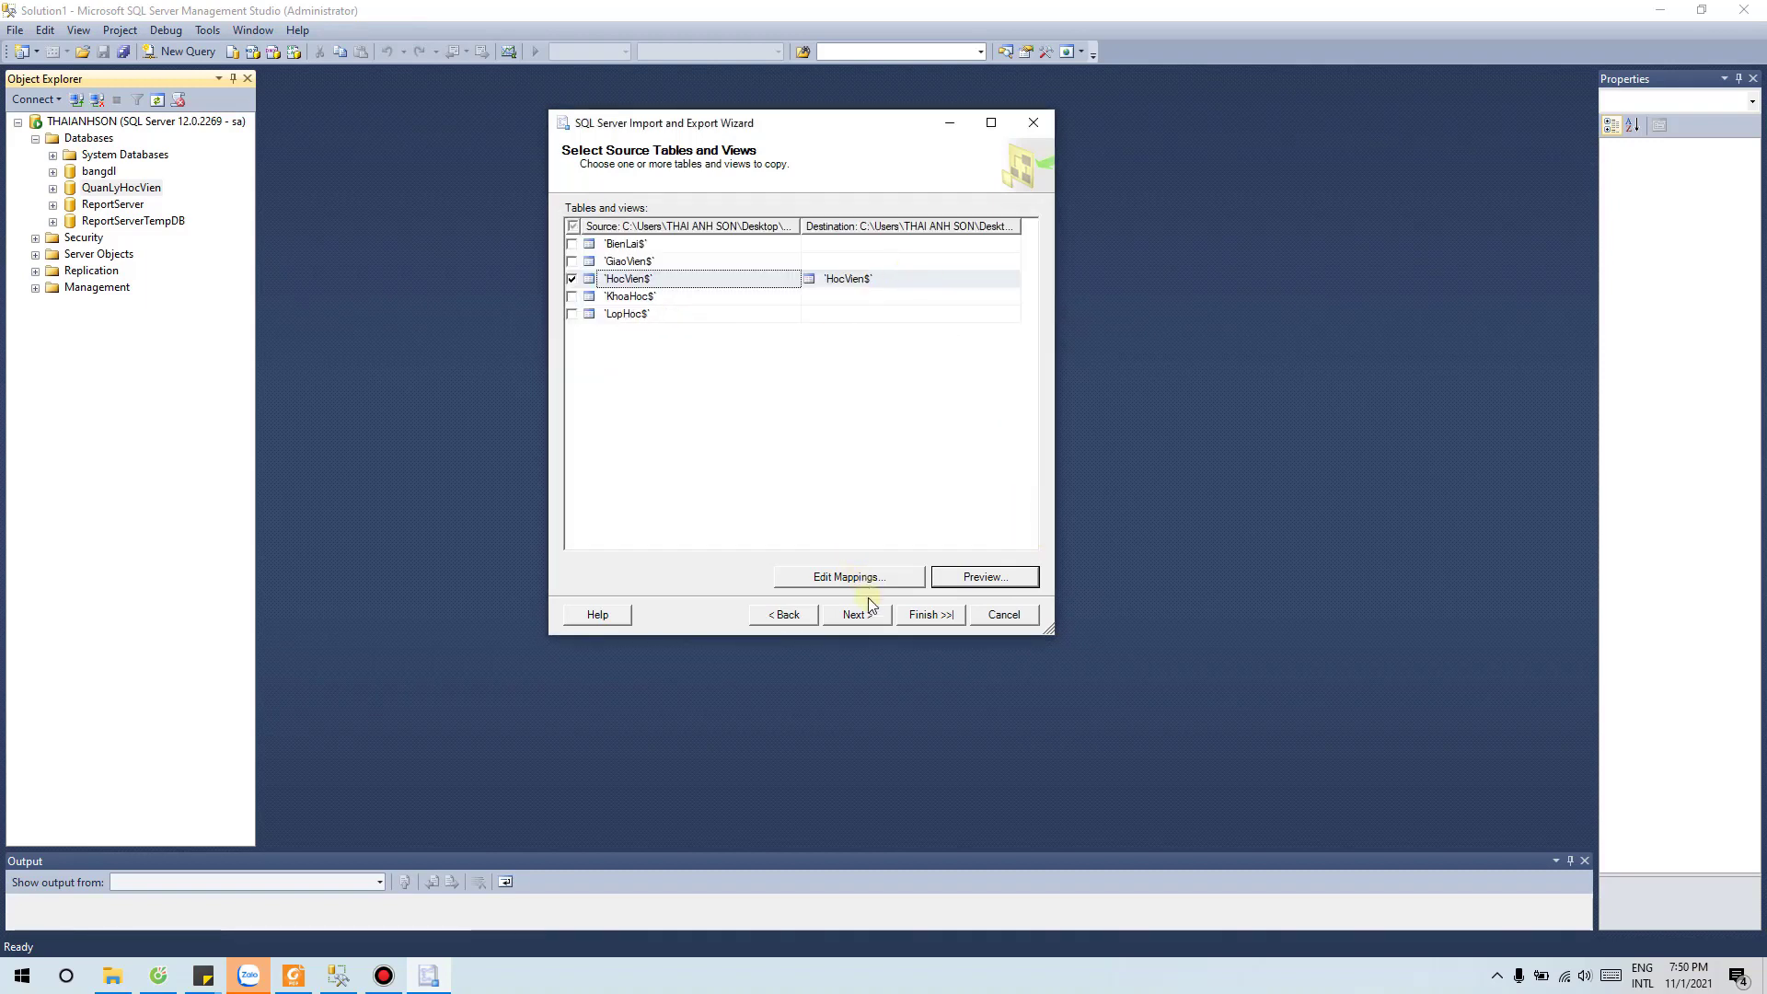
left_click(913, 617)
Step: Run the import, copying 44 rows to HocVien$, and close the wizard
left_click(925, 616)
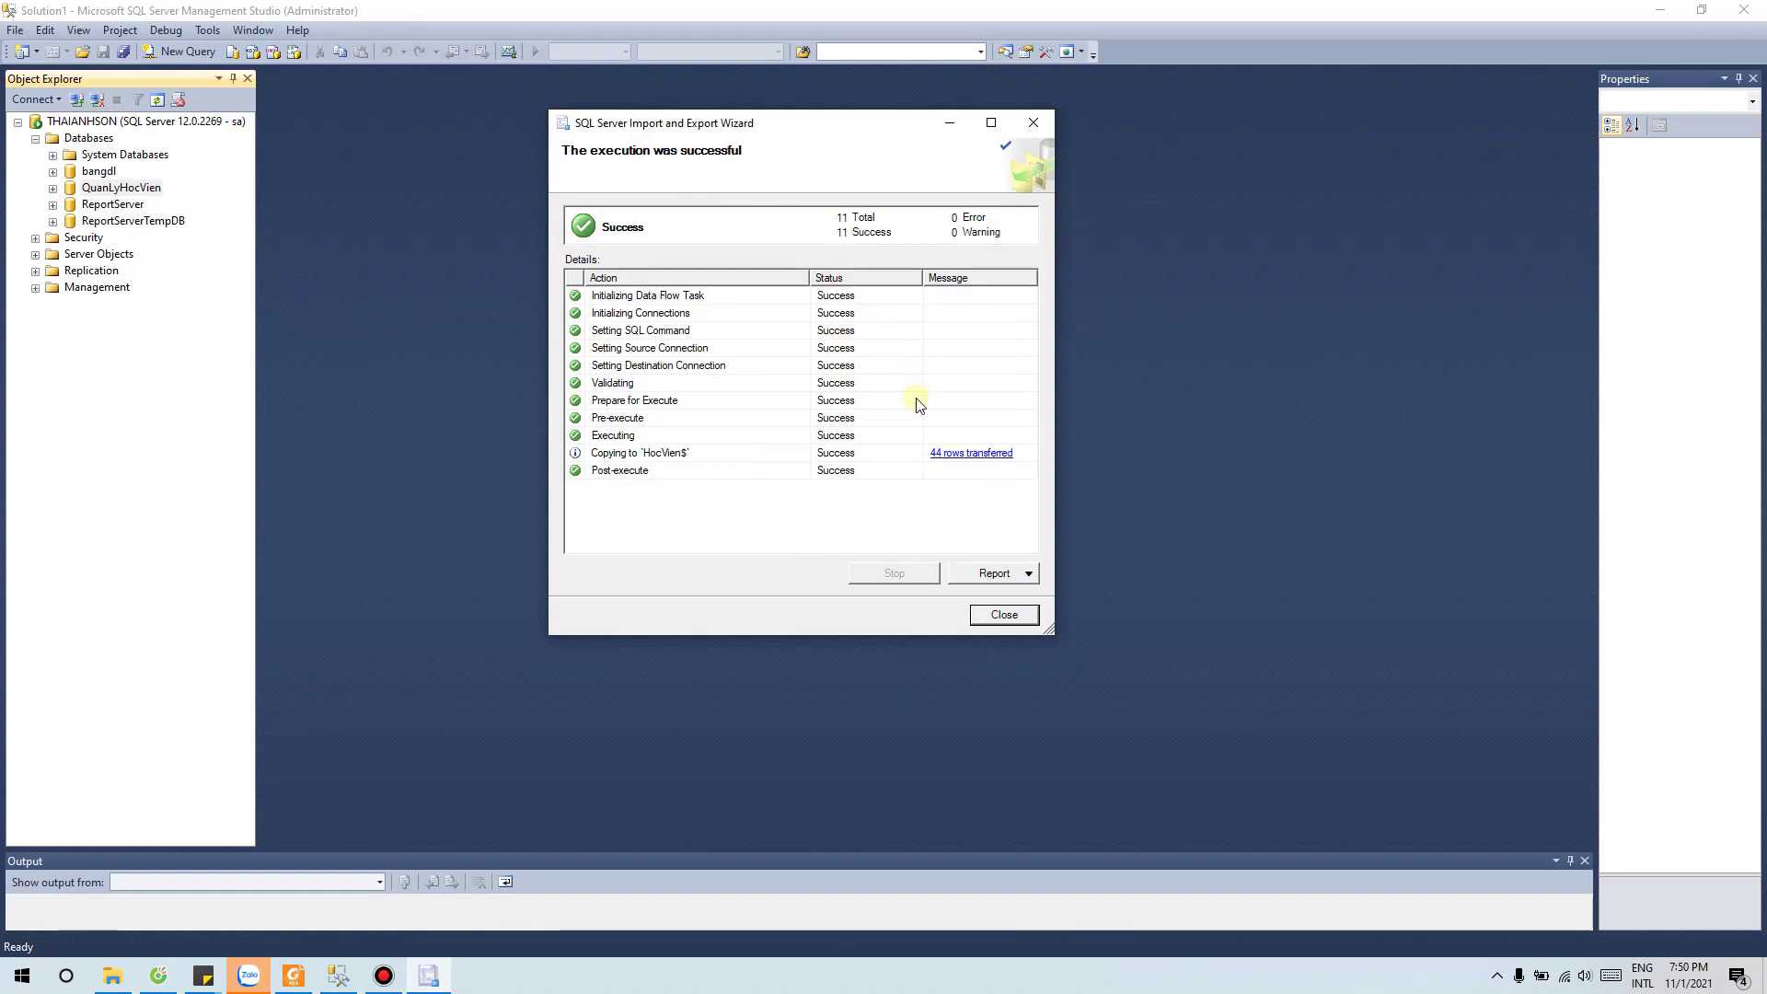
left_click(1003, 615)
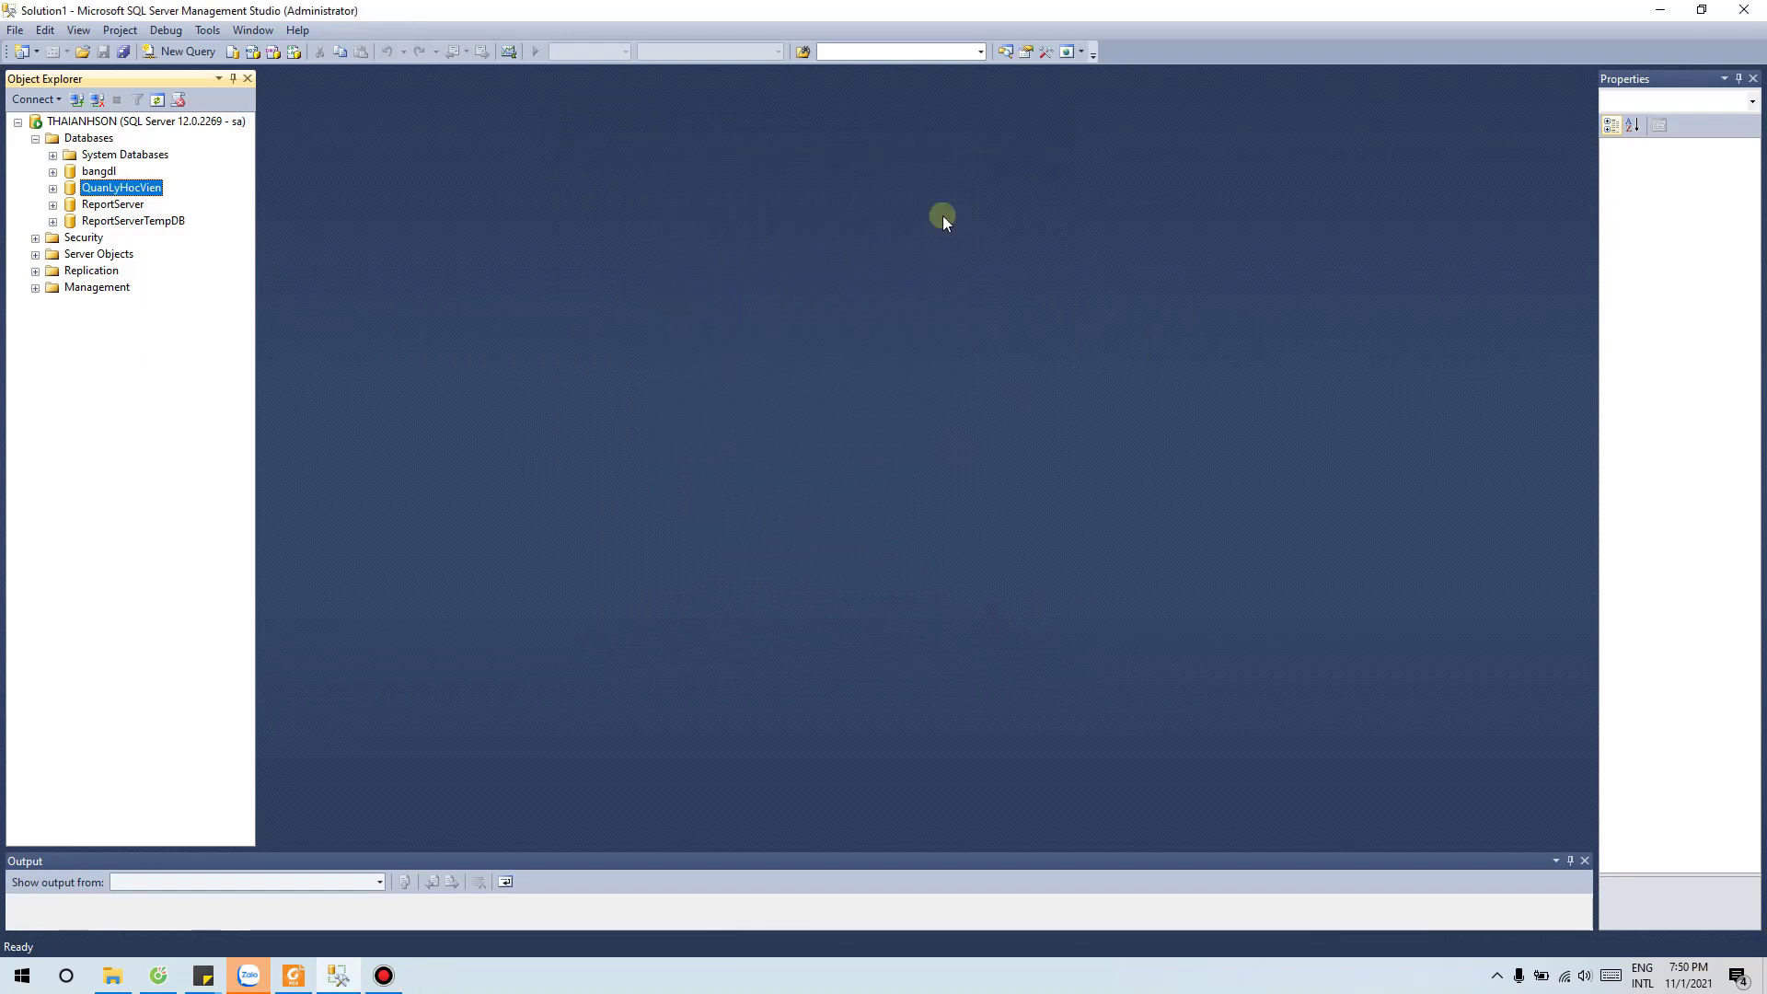
Step: Expand and refresh QuanLyHocVien's Tables, finding only dbo.GiaoVien and dbo.KhoaHoc
left_click(53, 189)
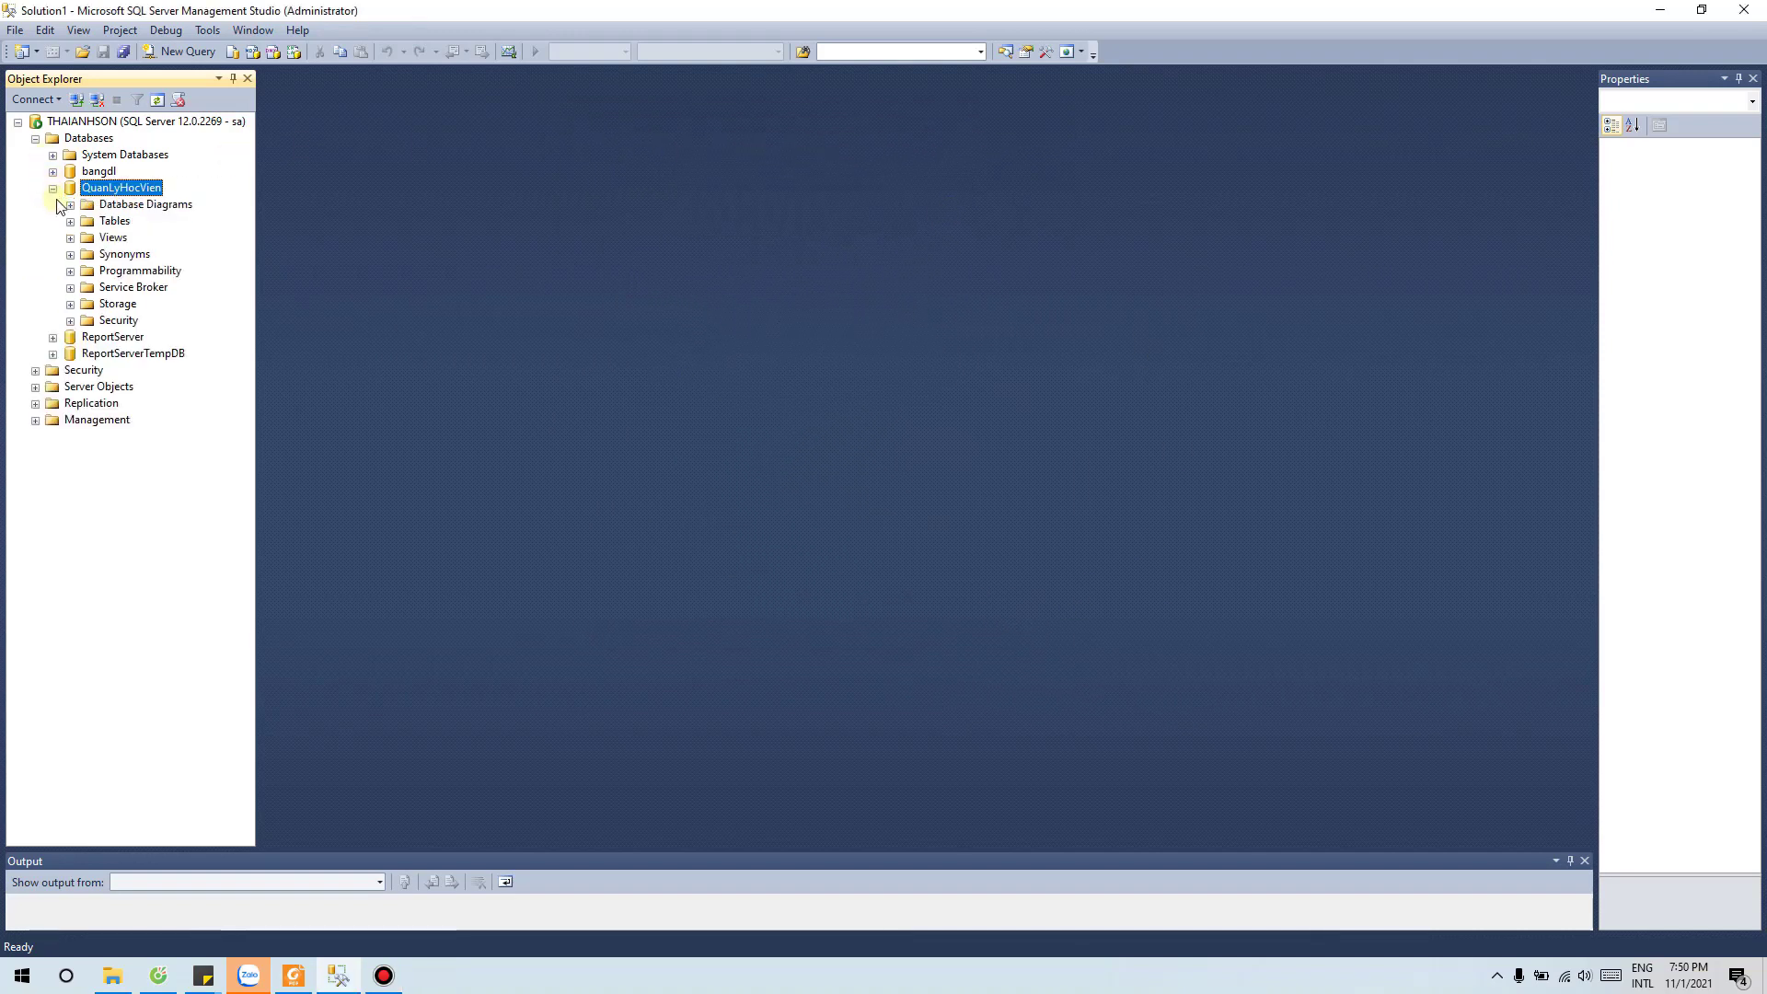
left_click(71, 221)
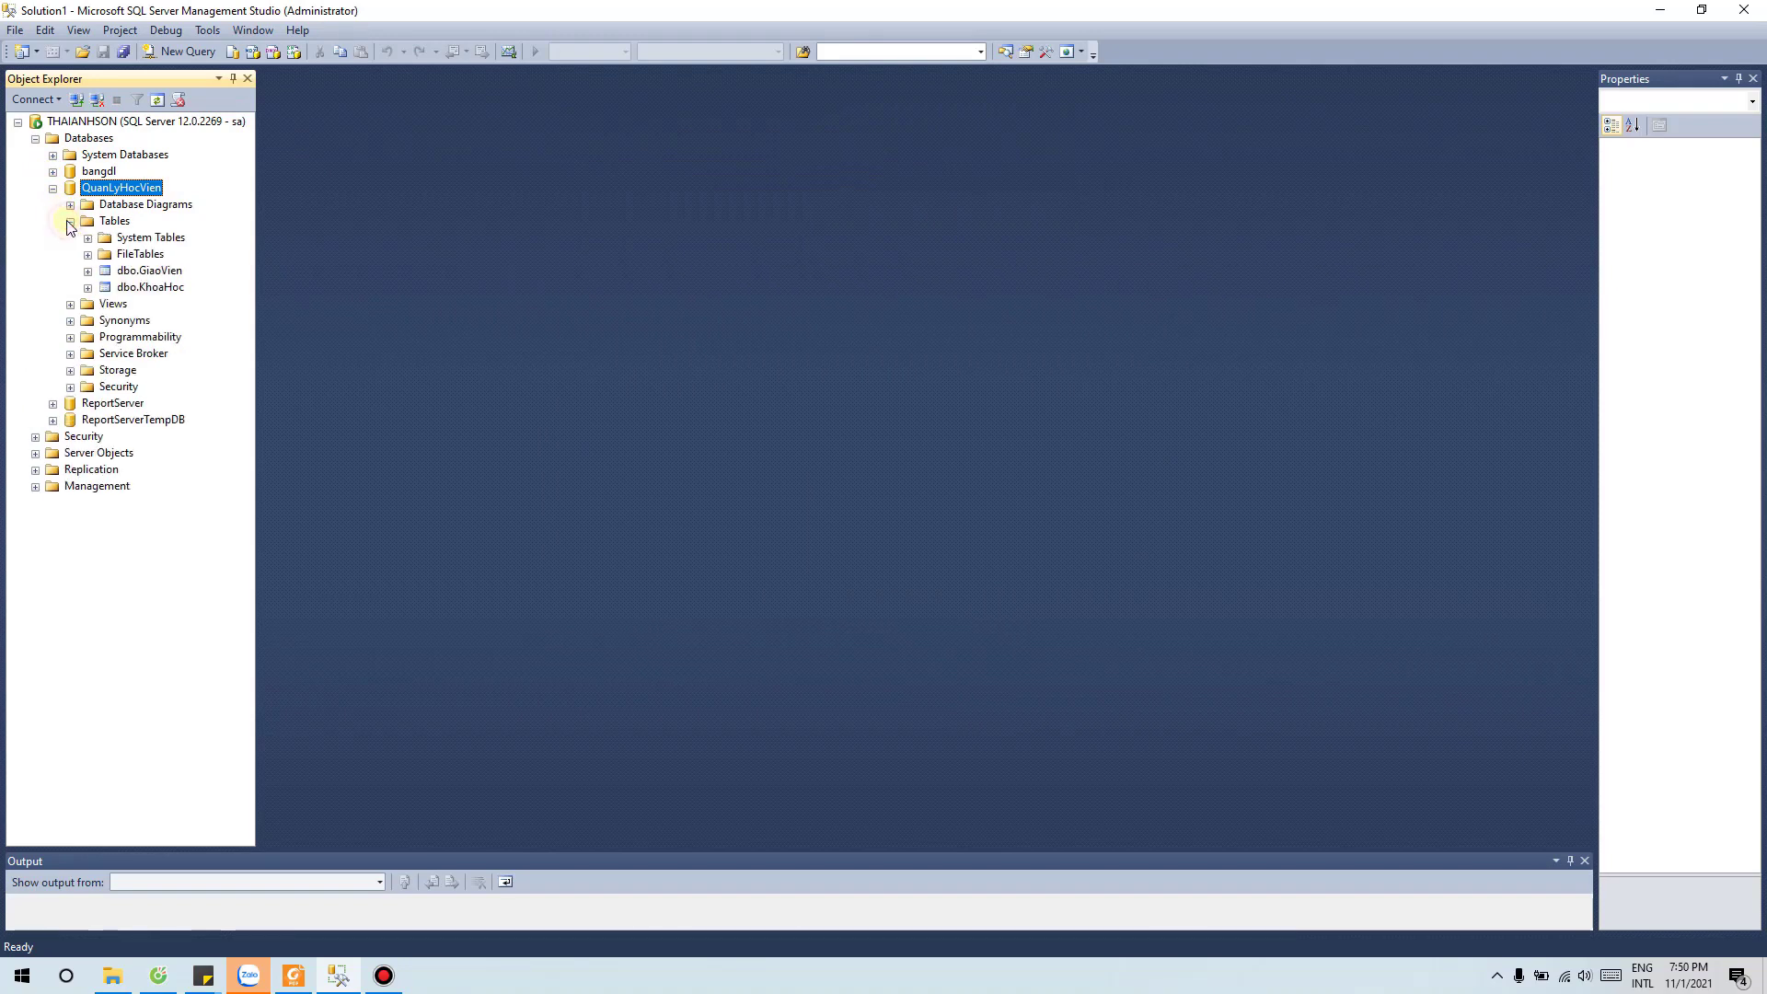
left_click(158, 99)
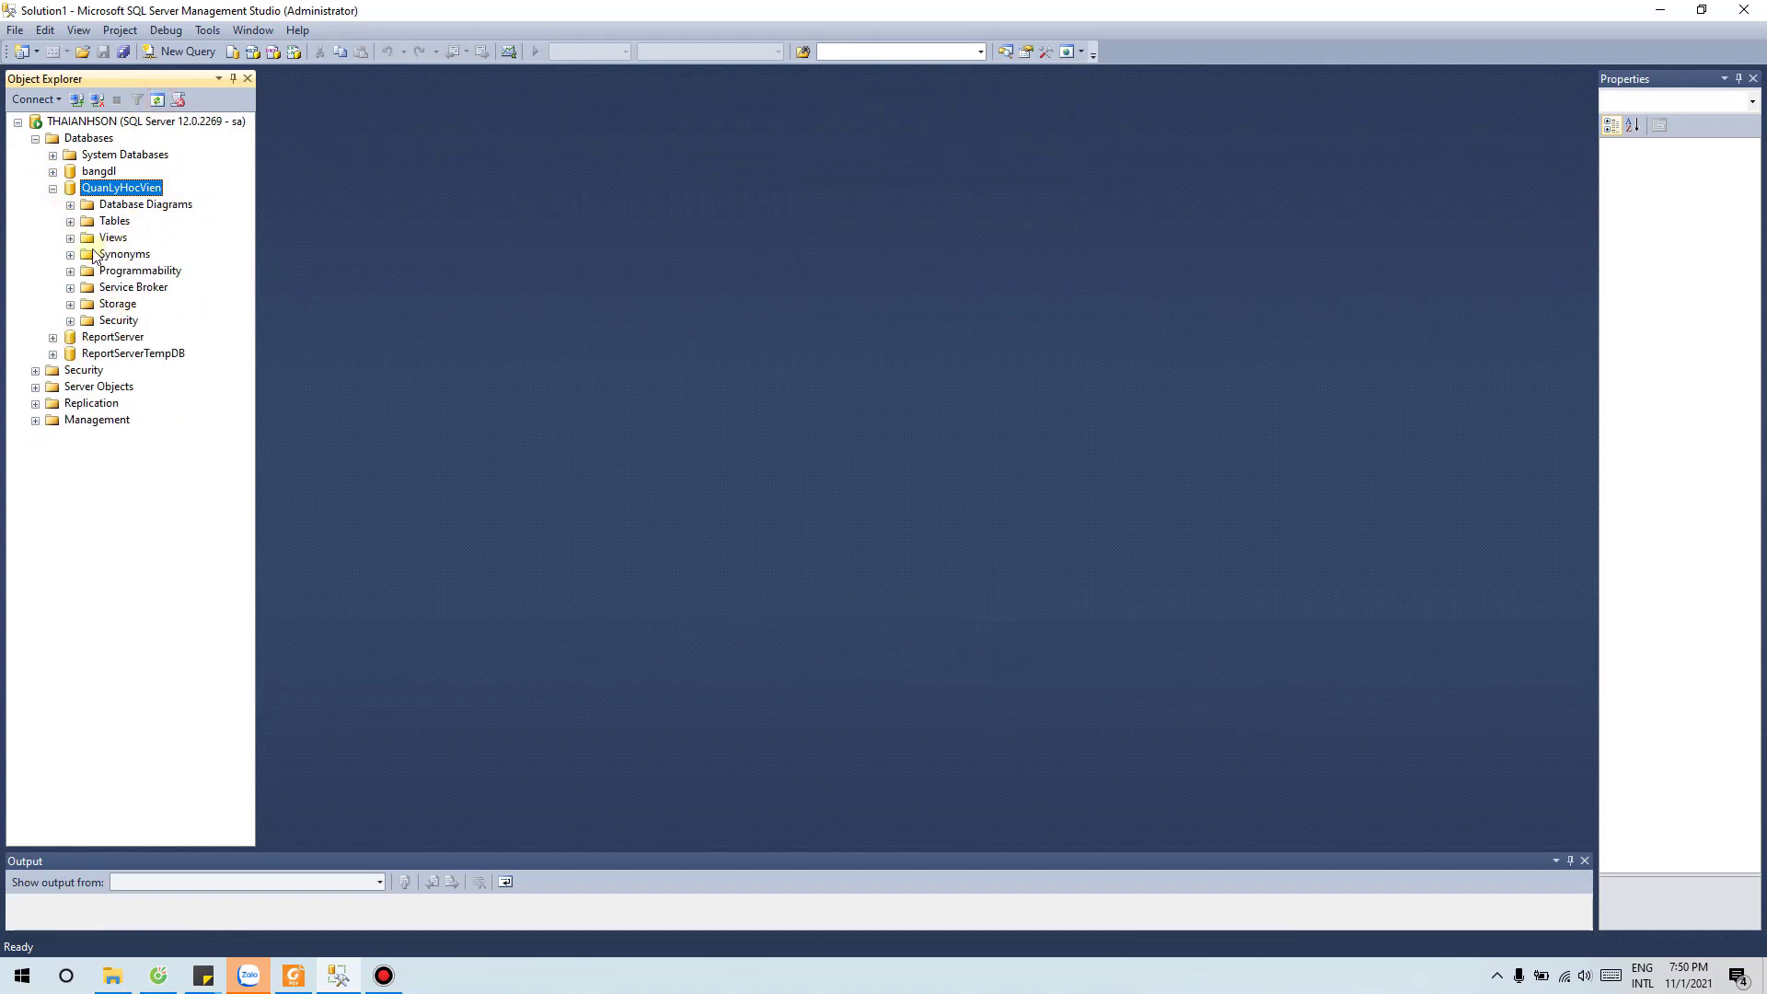
left_click(71, 221)
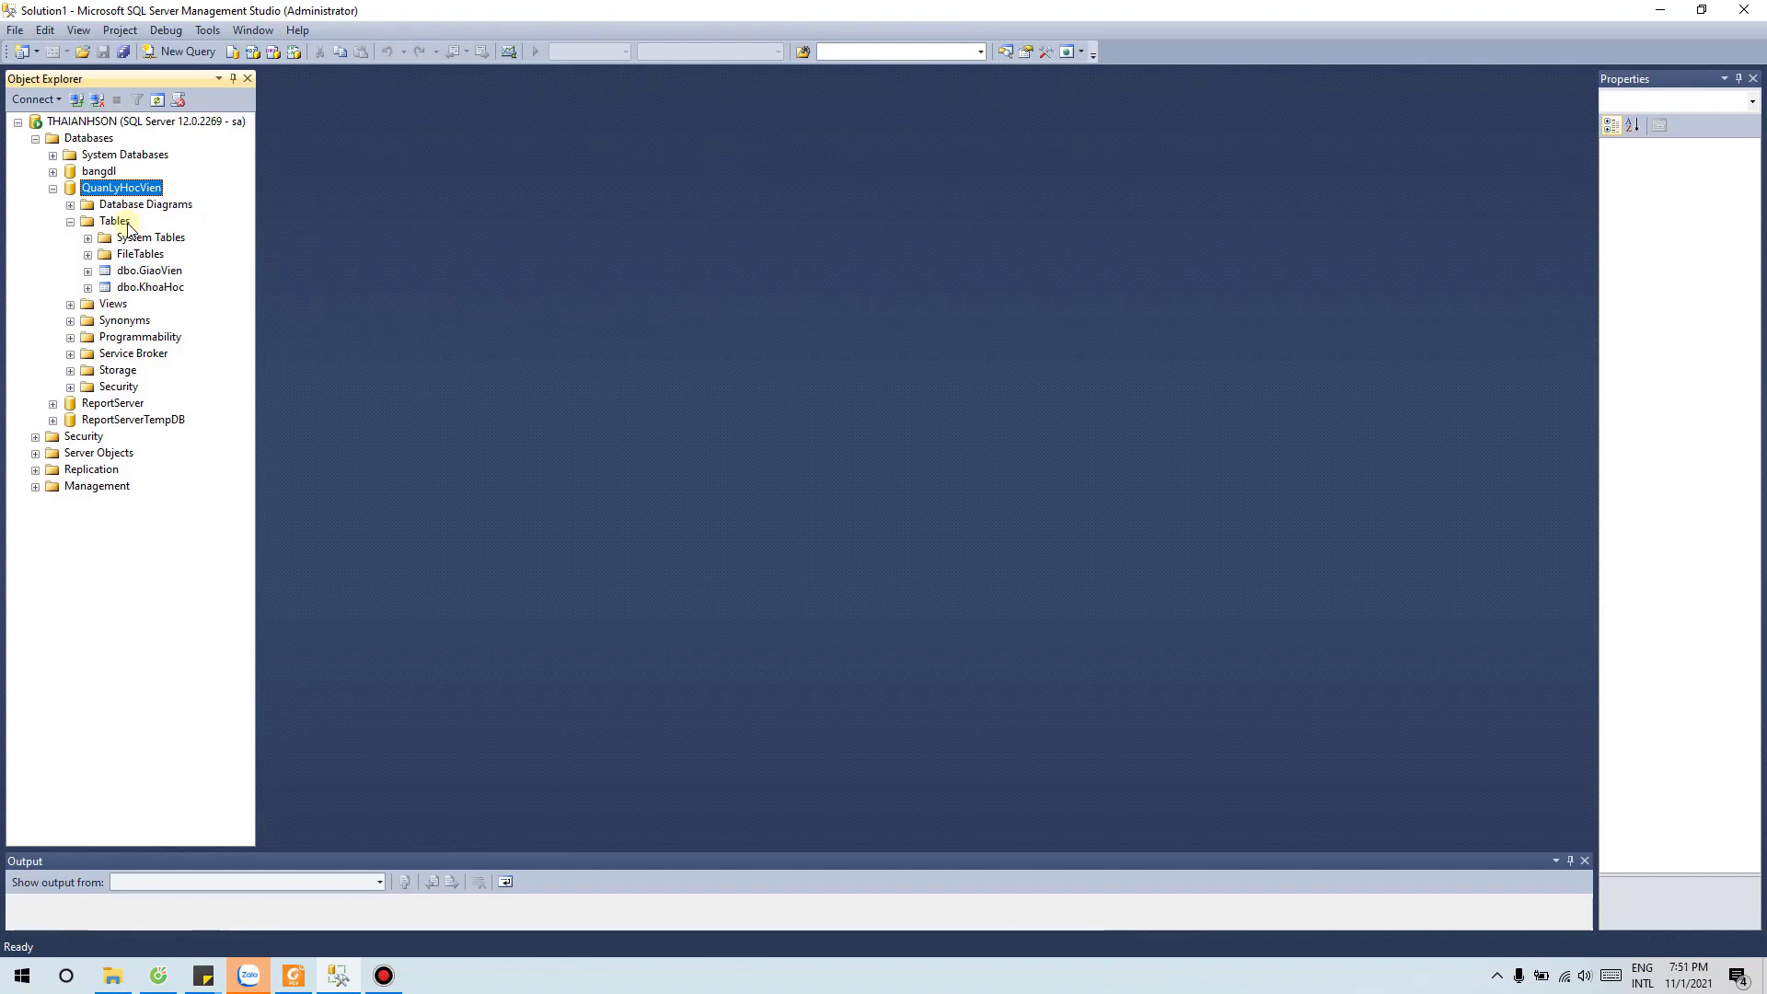
Step: Choose Tasks > Import Data from QuanLyHocVien's context menu
right_click(118, 190)
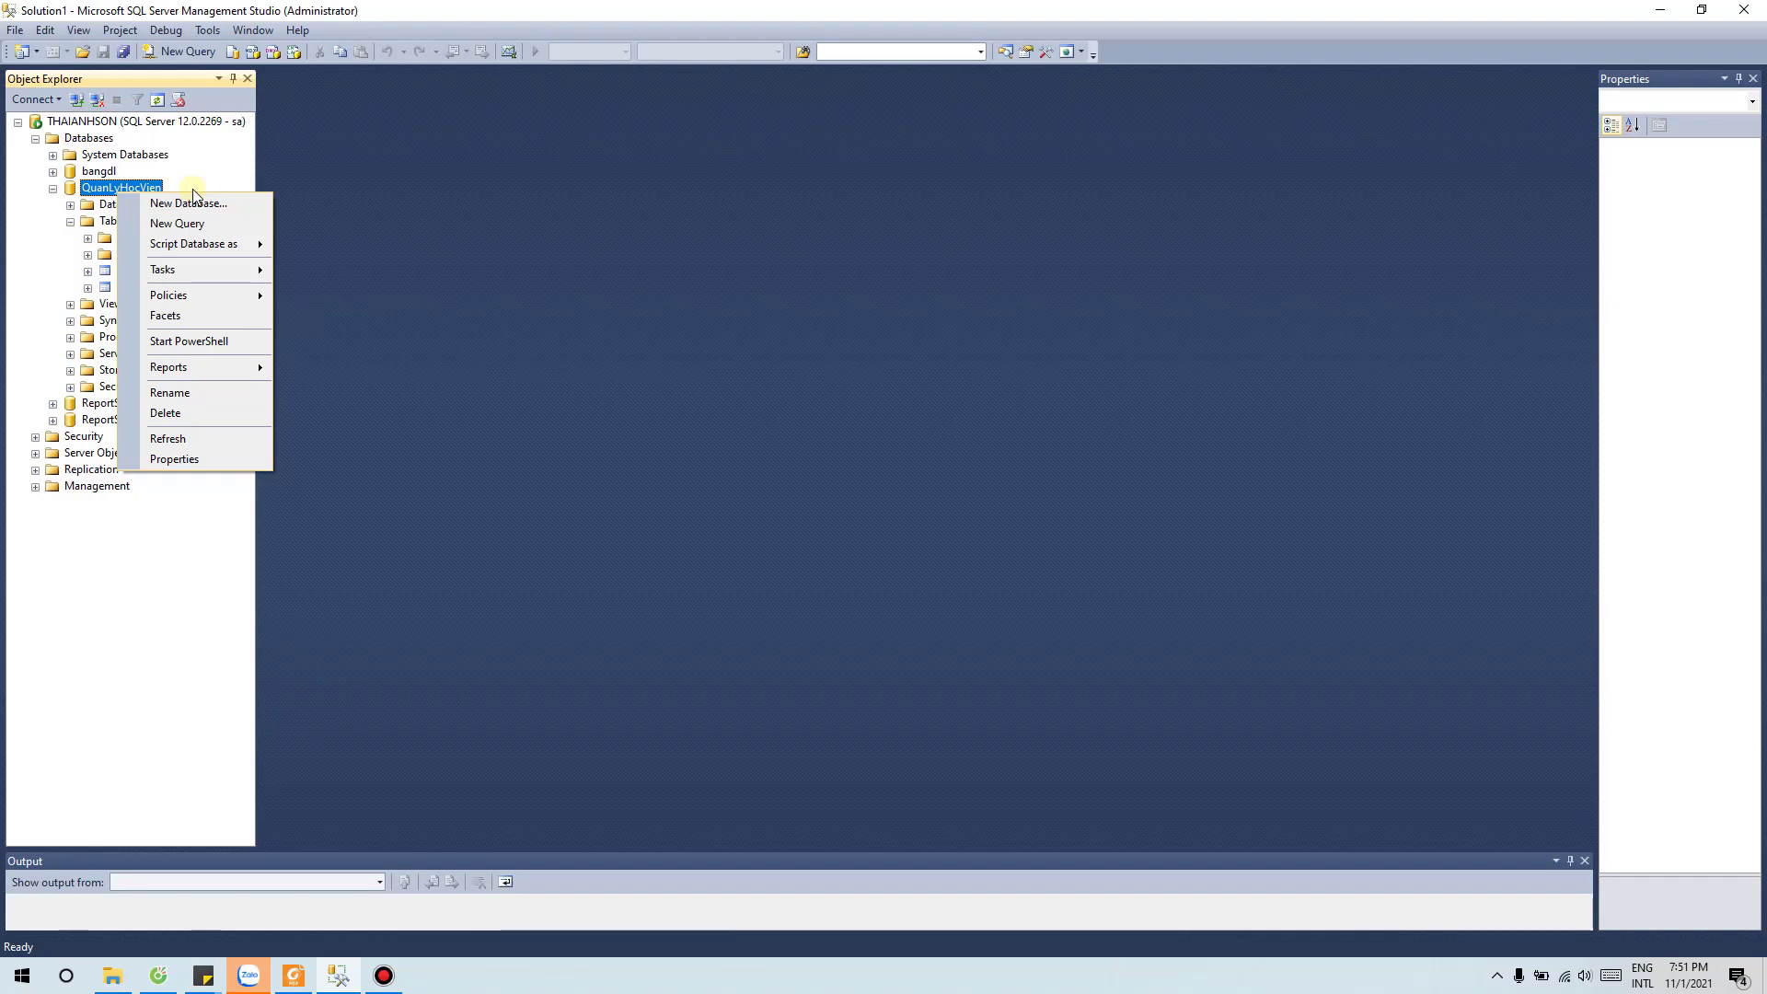
mouse_move(207, 279)
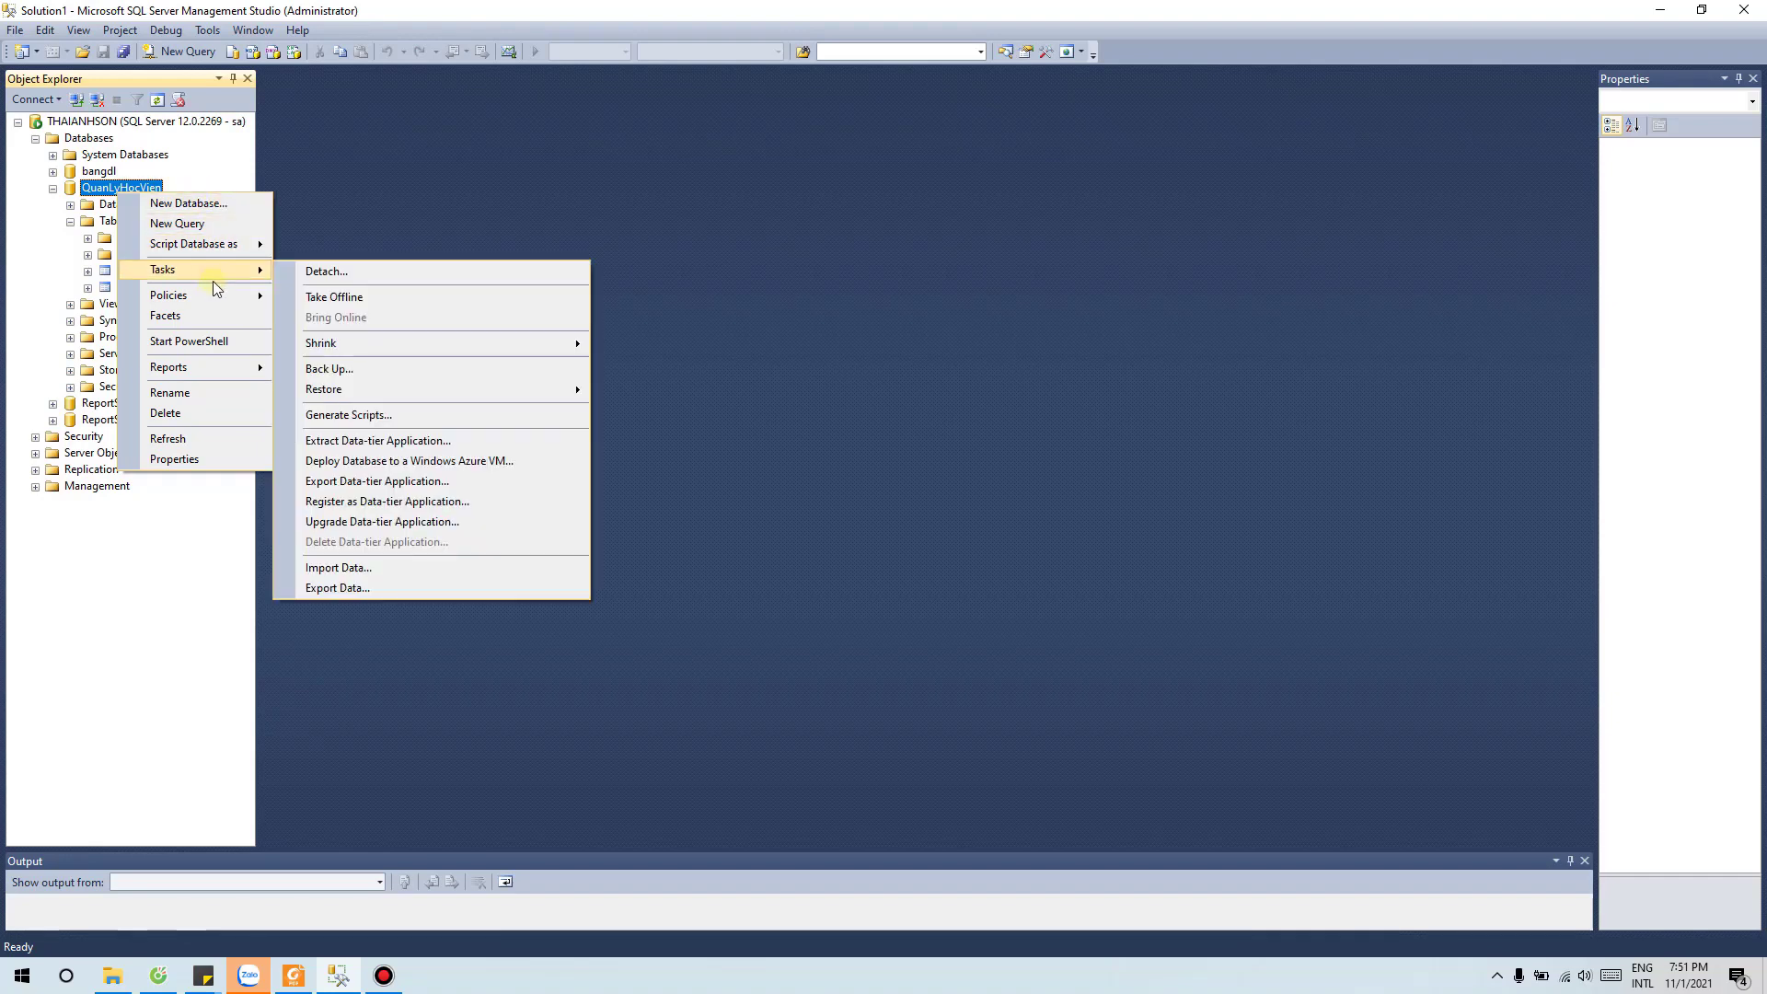
left_click(328, 569)
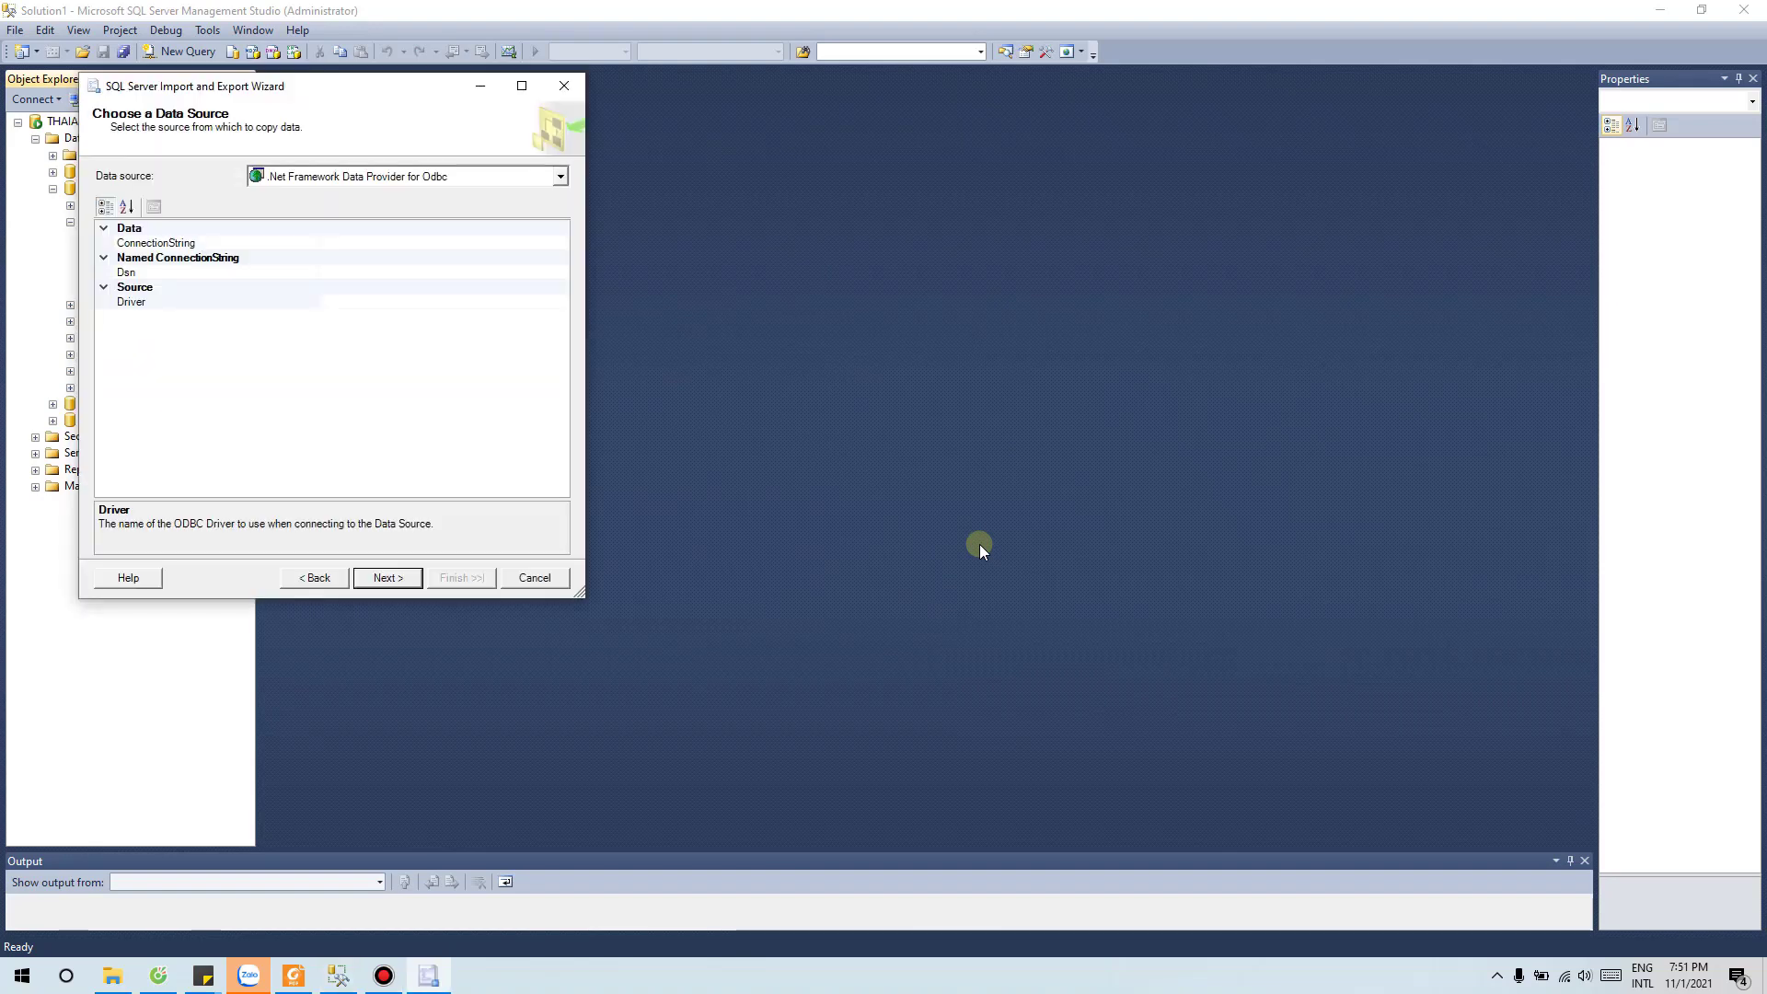
Step: Set the source to Microsoft Excel file Desktop\333333.xls and advance to the destination step
left_click_drag(441, 86, 881, 87)
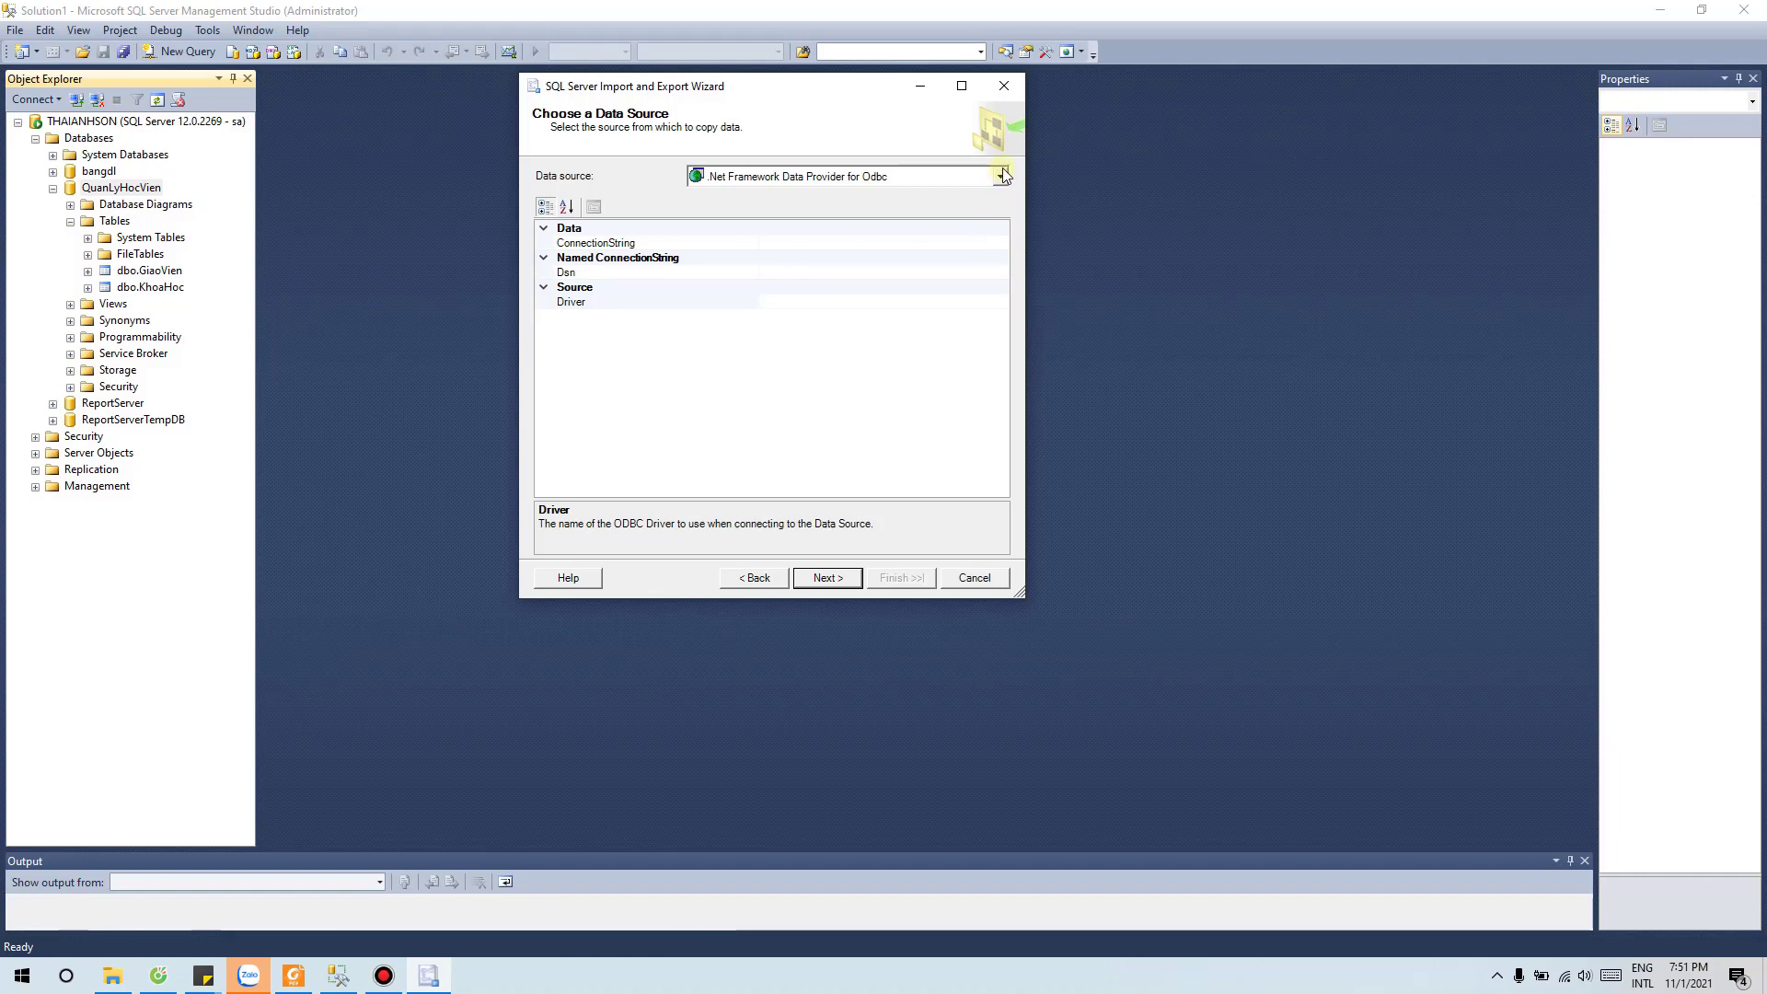
left_click(1002, 171)
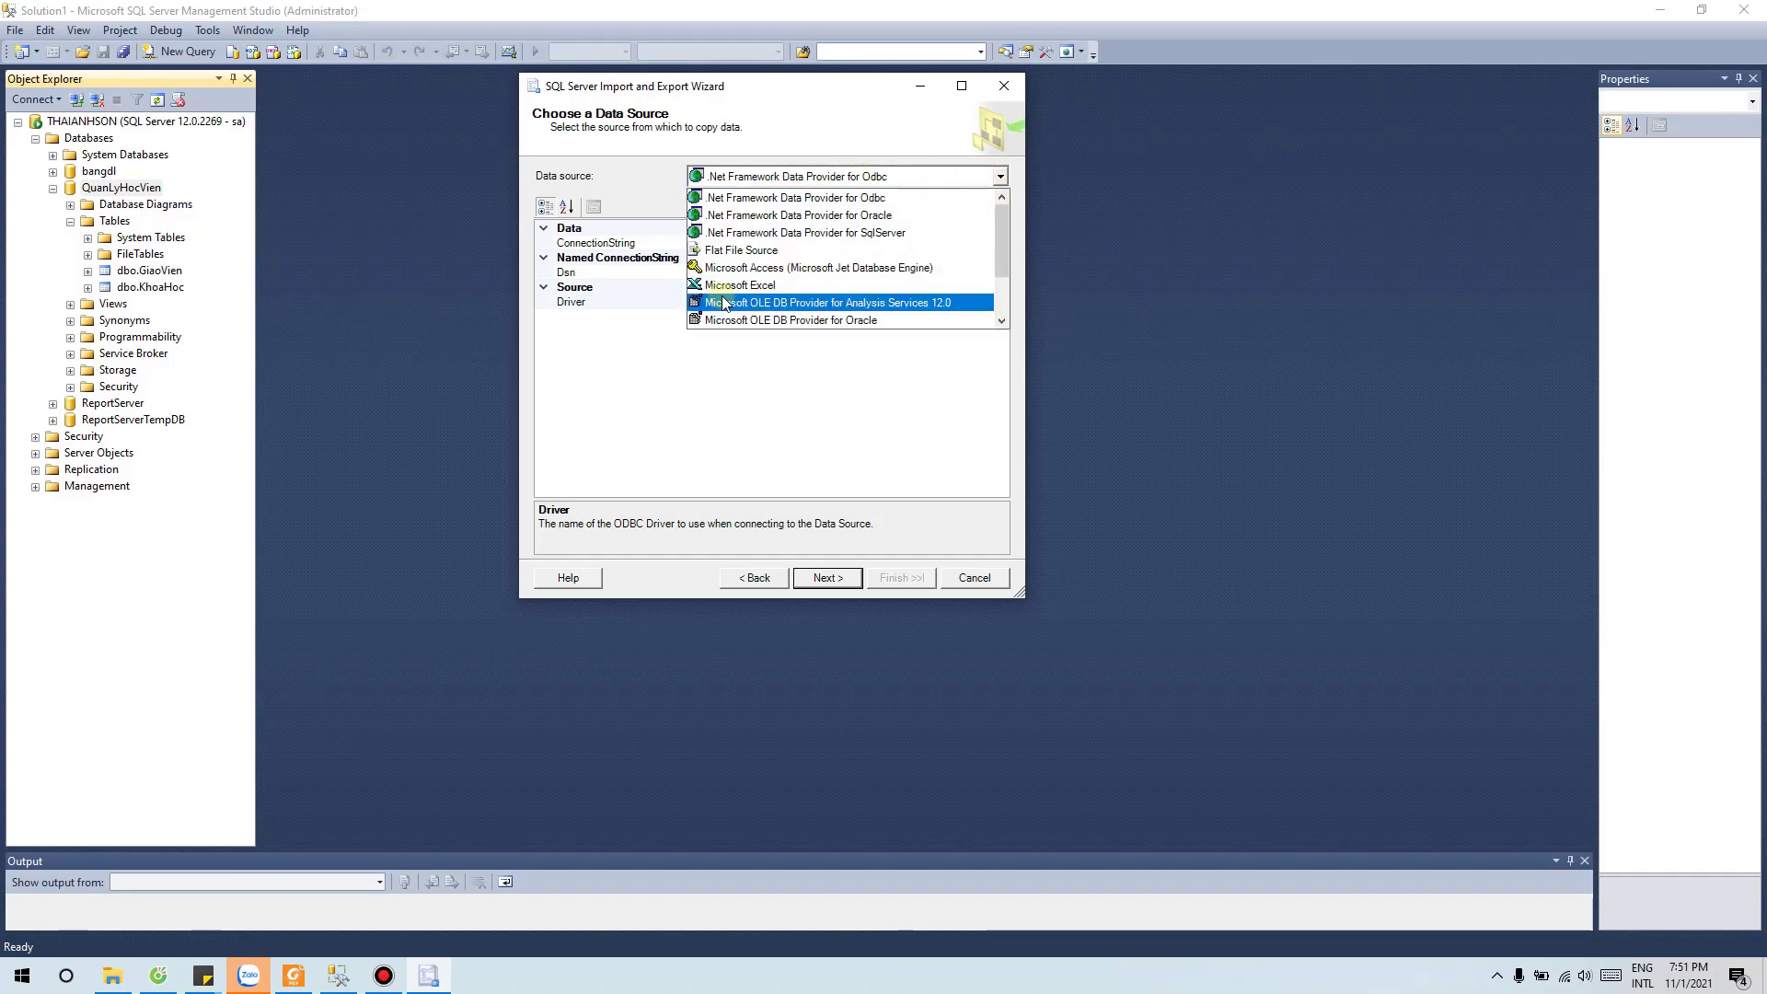
left_click(869, 284)
left_click(959, 252)
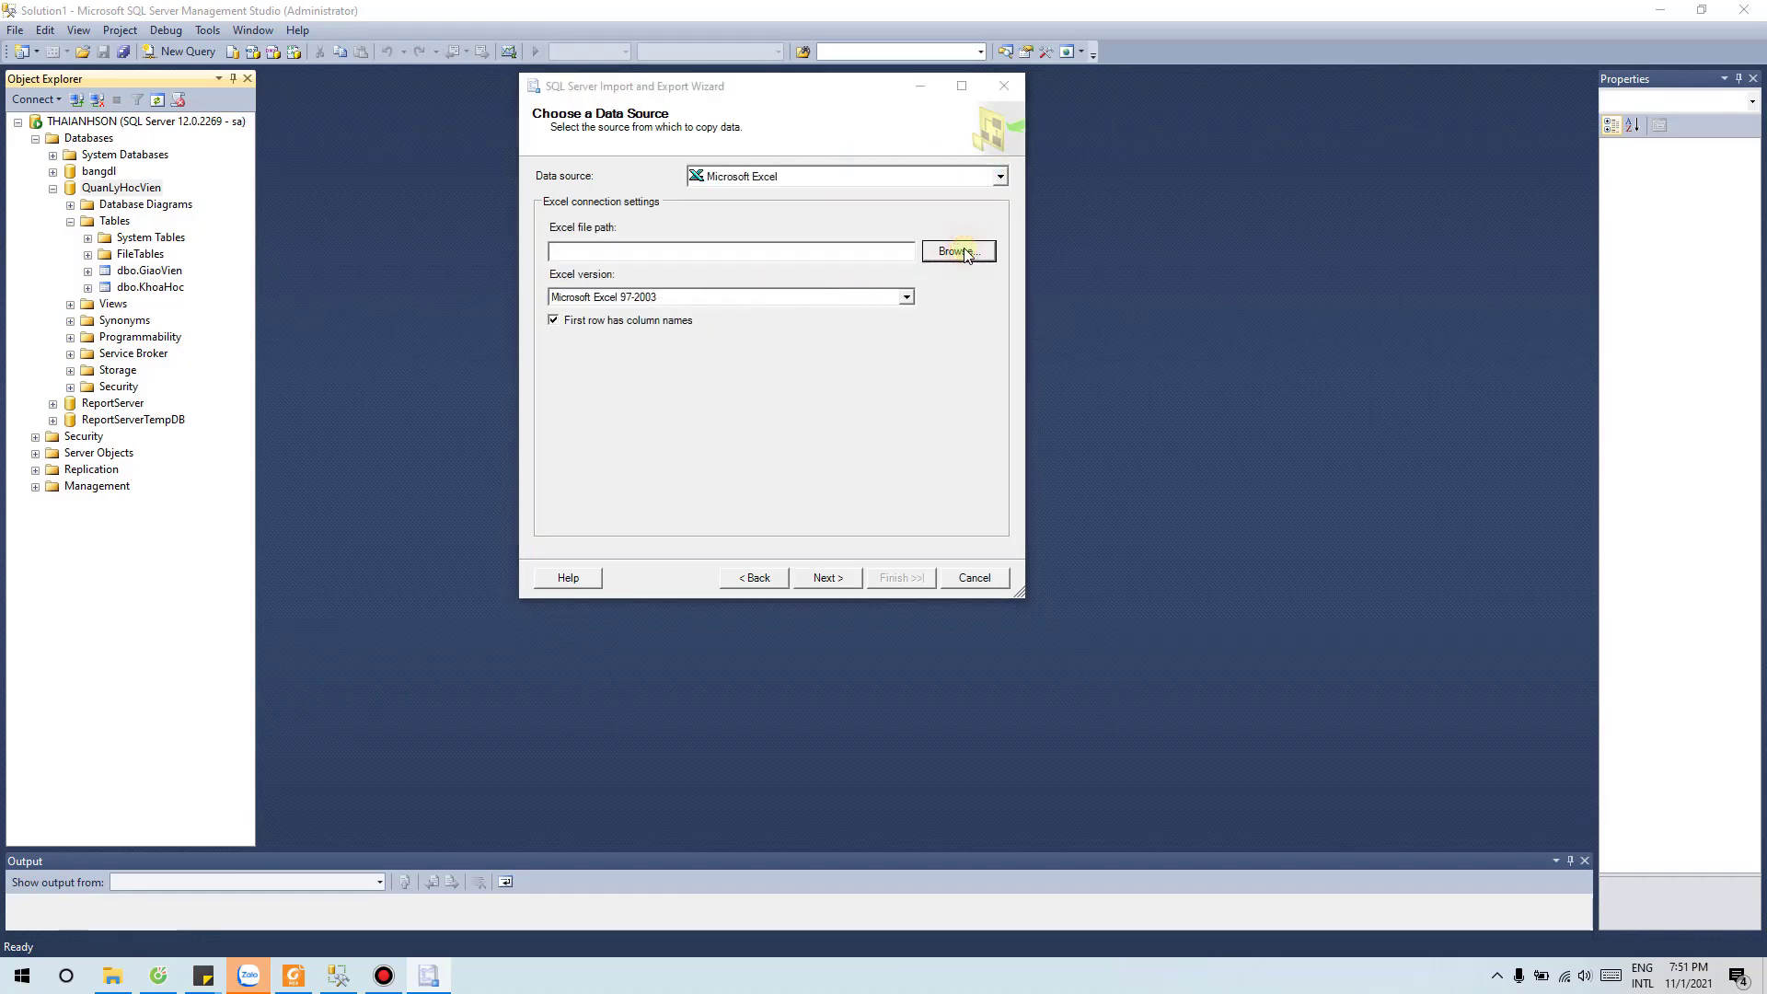
left_click(1229, 255)
left_click(1246, 566)
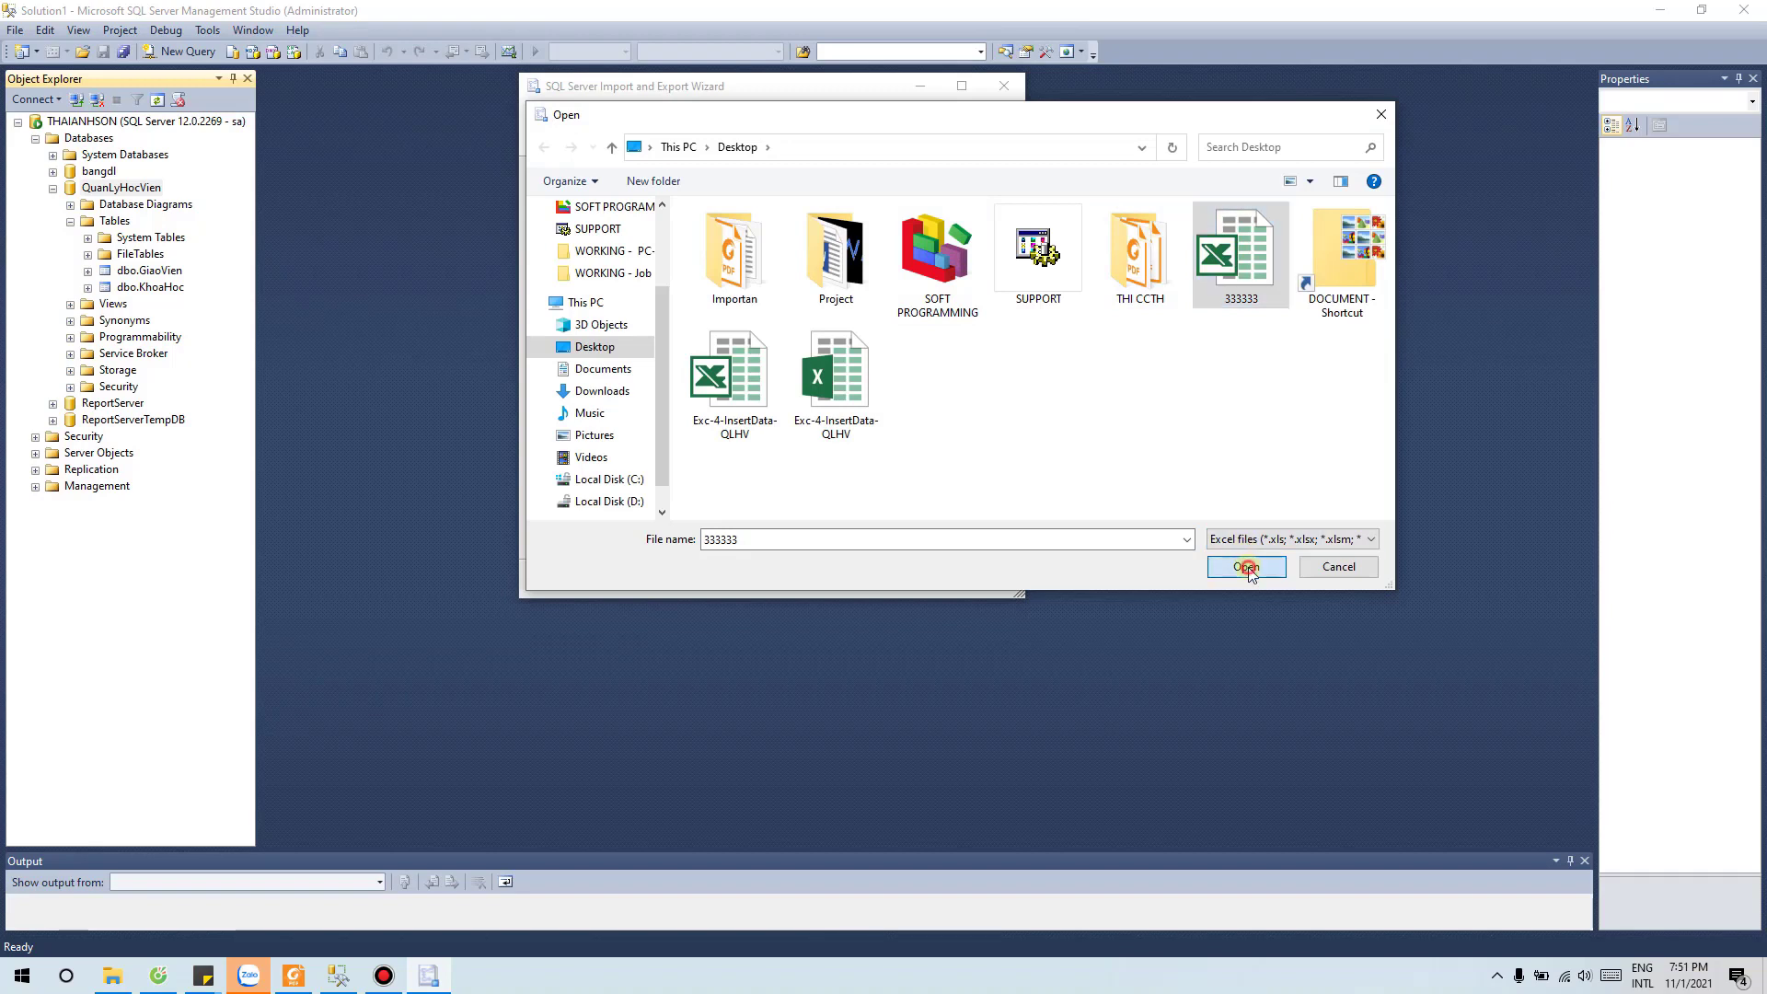
left_click(828, 579)
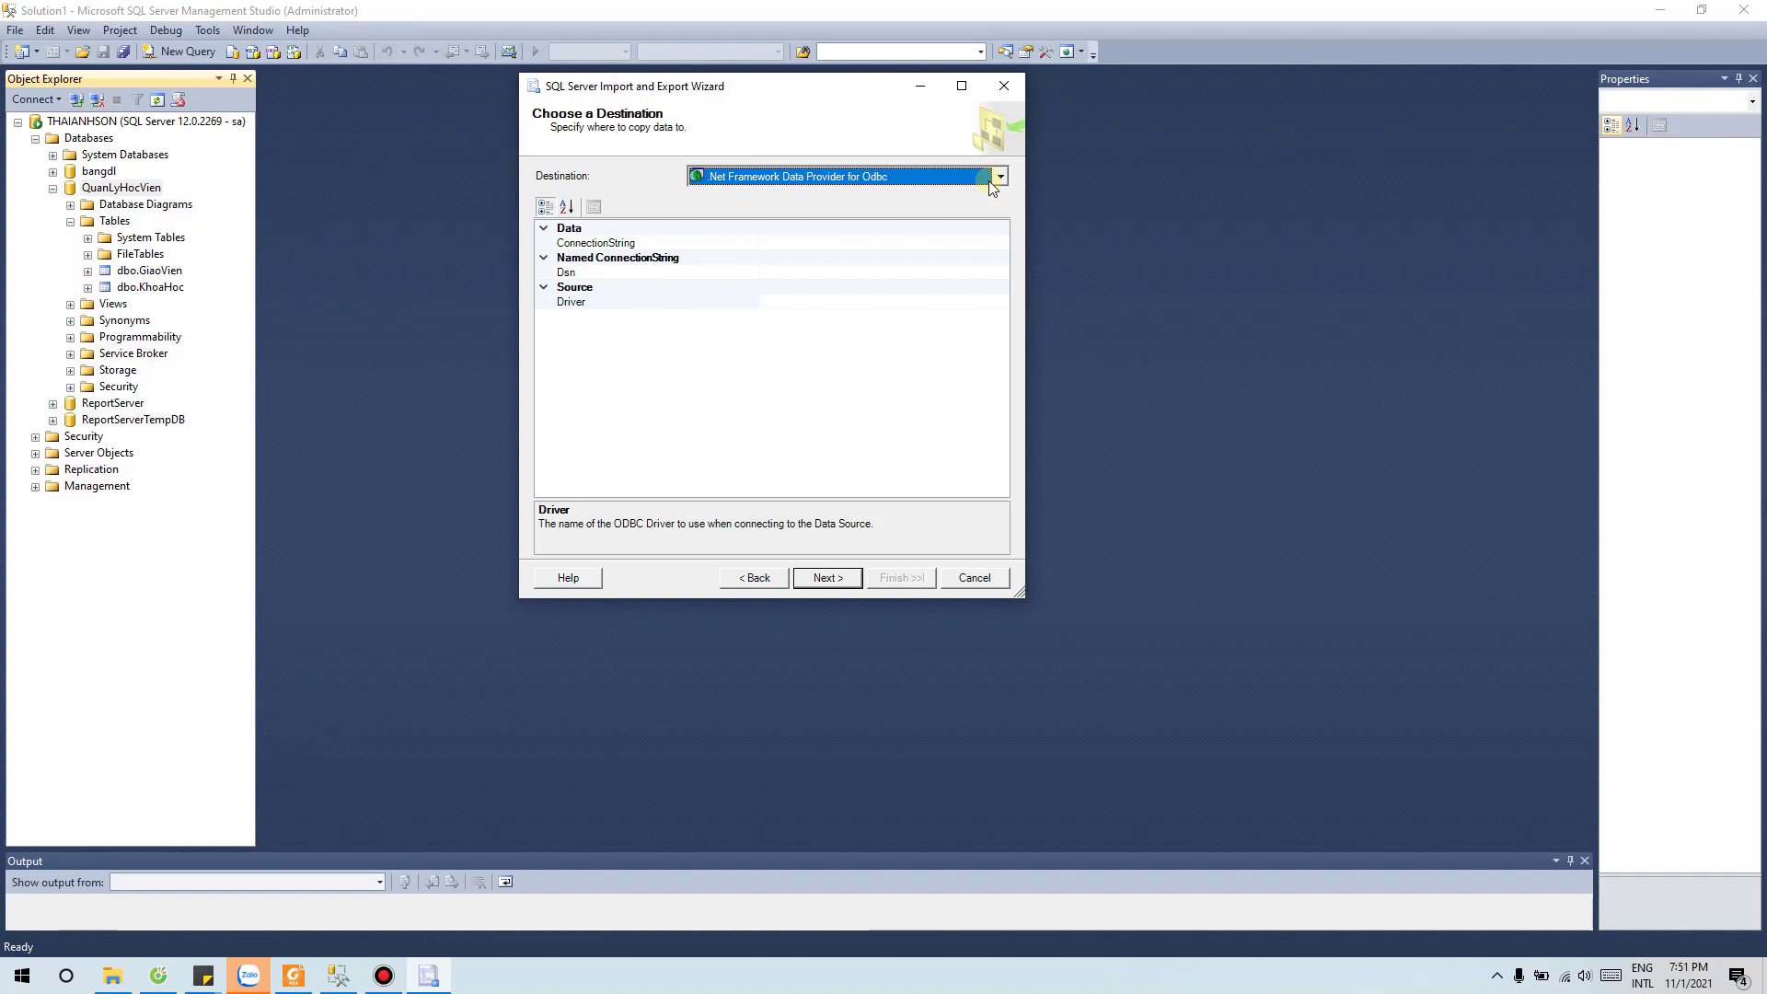
Step: Target QuanLyHocVien via SQL Server Native Client 11.0, using SQL Server Authentication as sa with its password
left_click(991, 182)
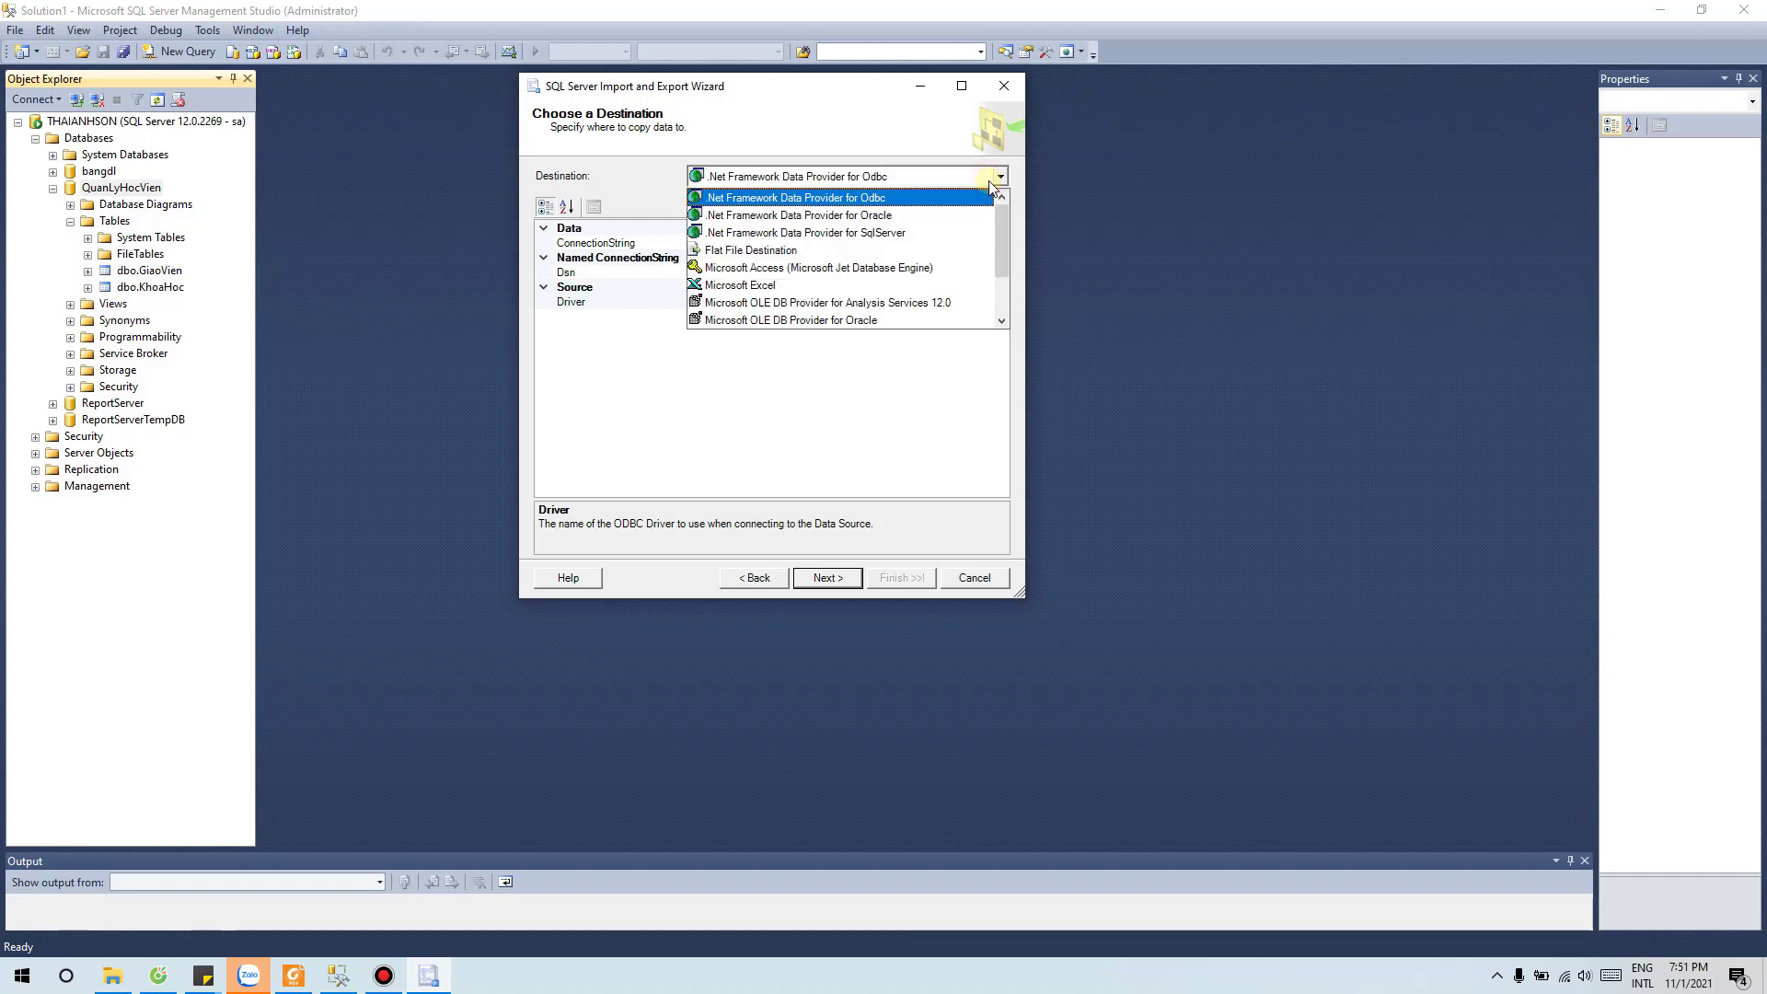
scroll(846, 244, "down", 2)
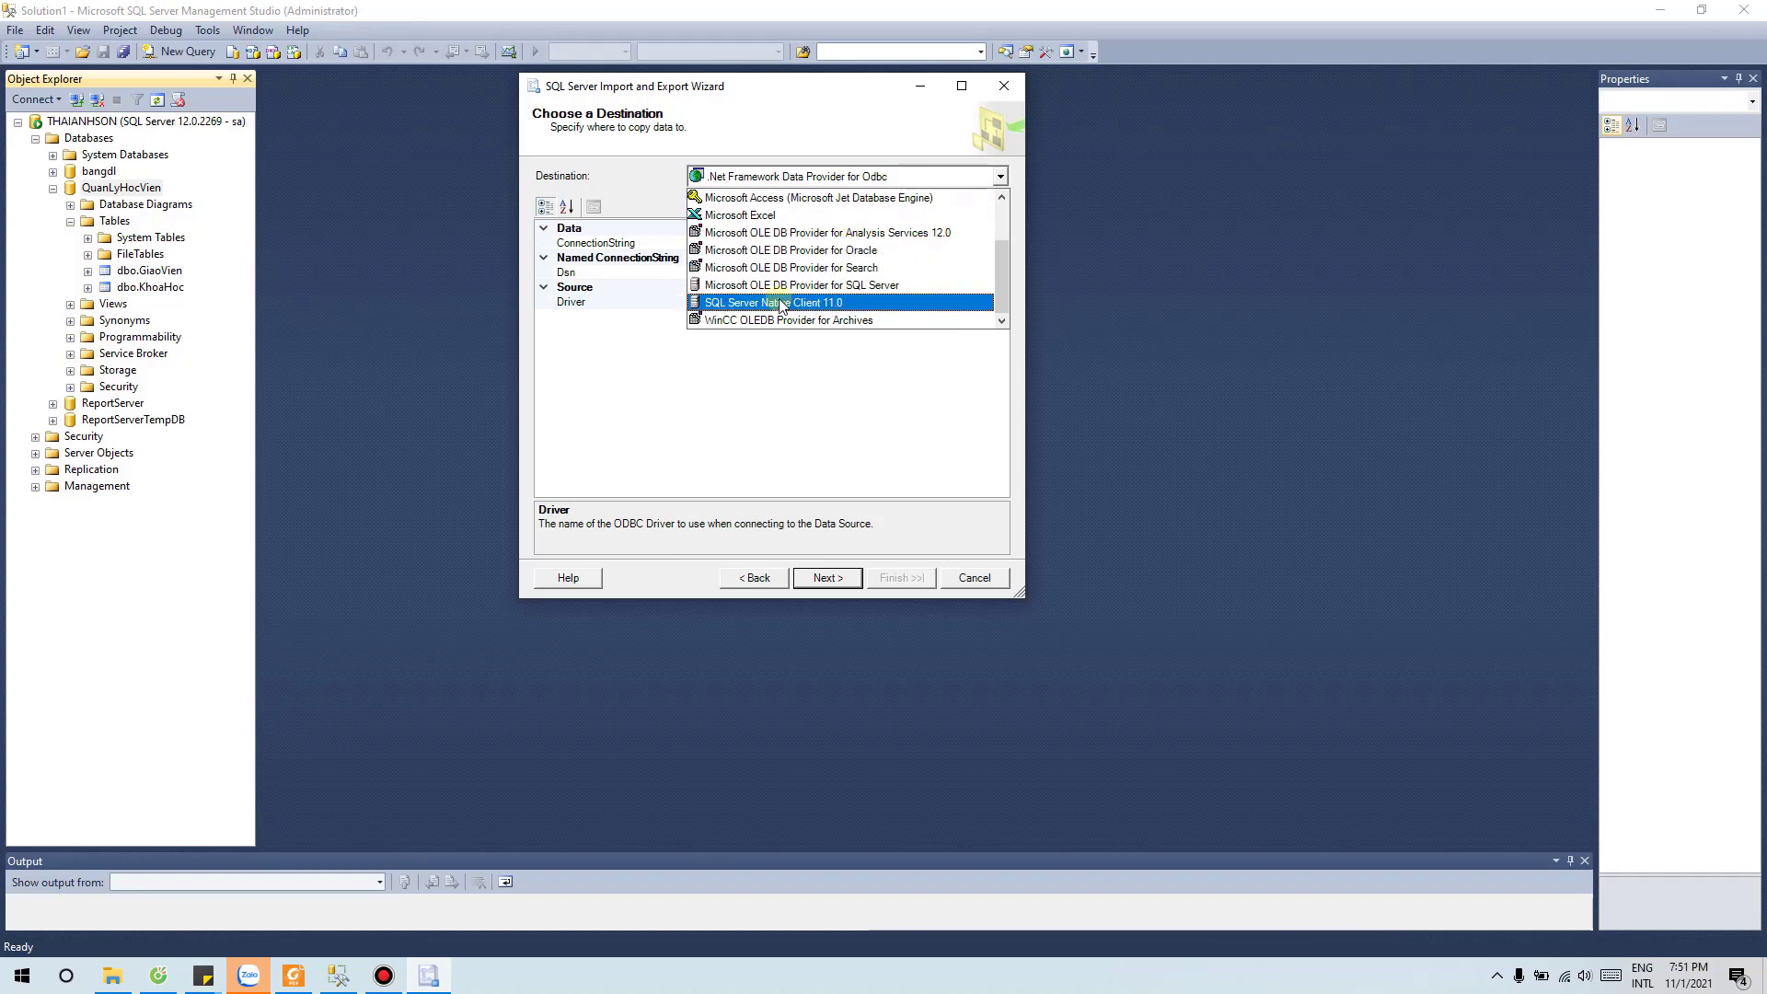
left_click(831, 302)
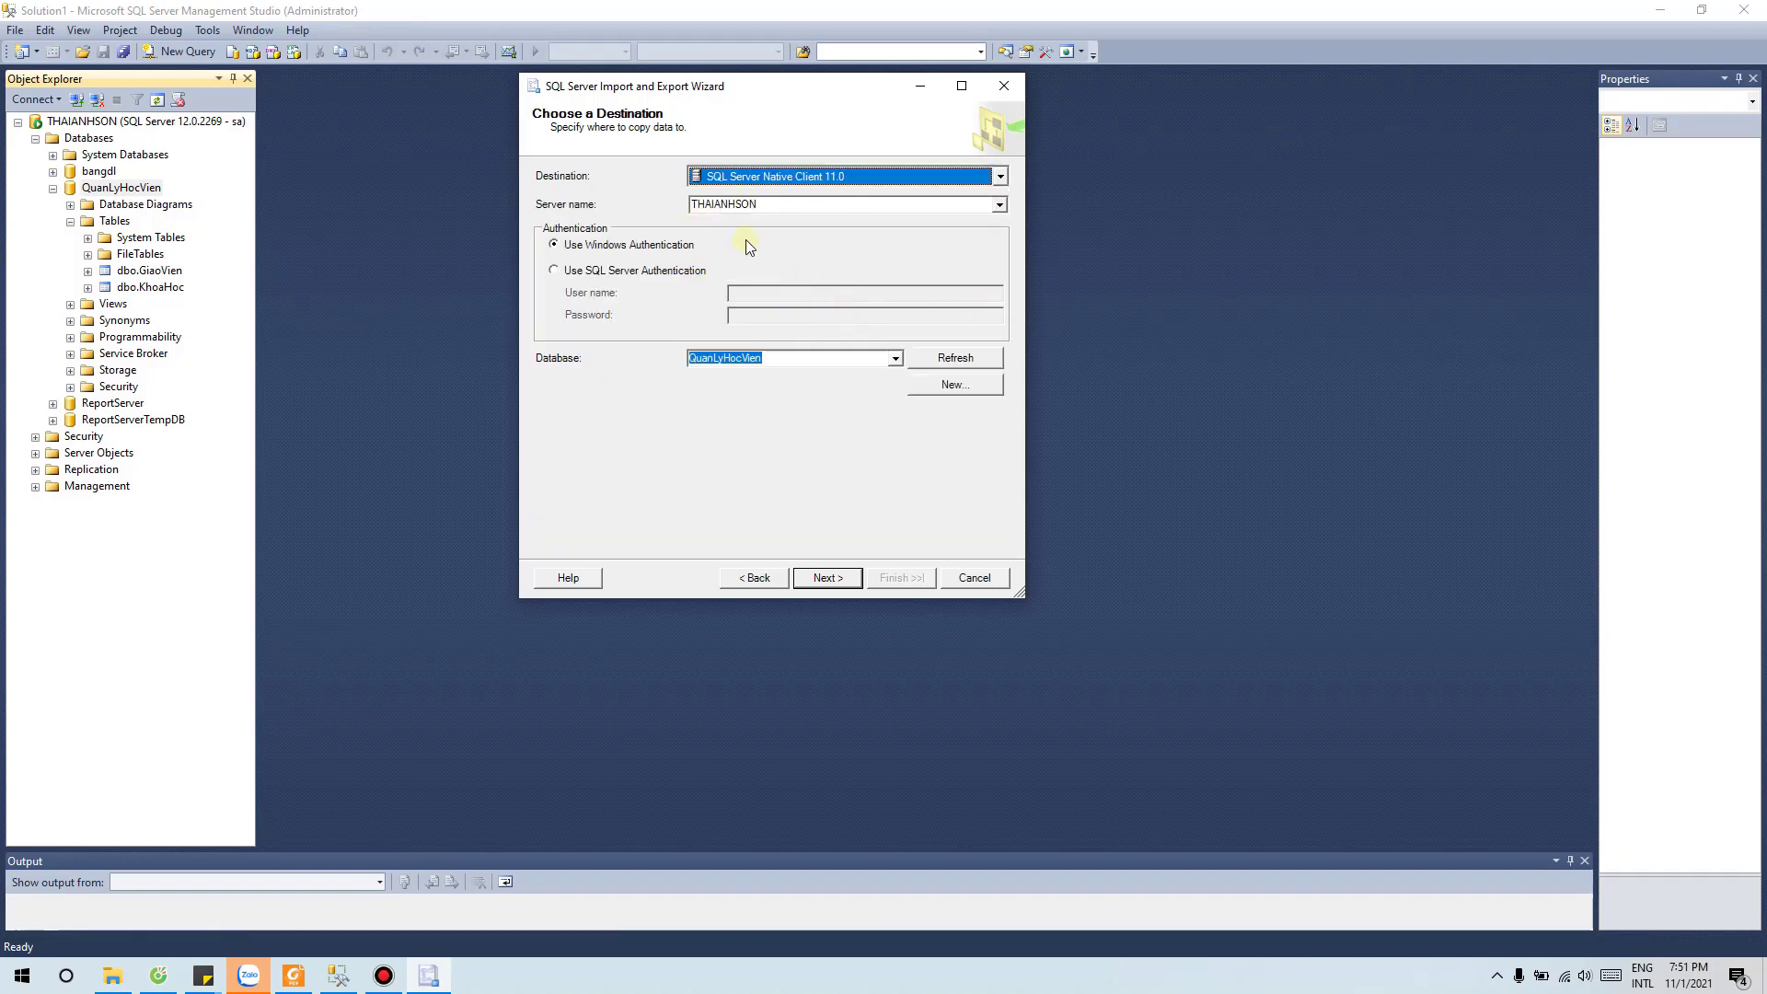
left_click(598, 270)
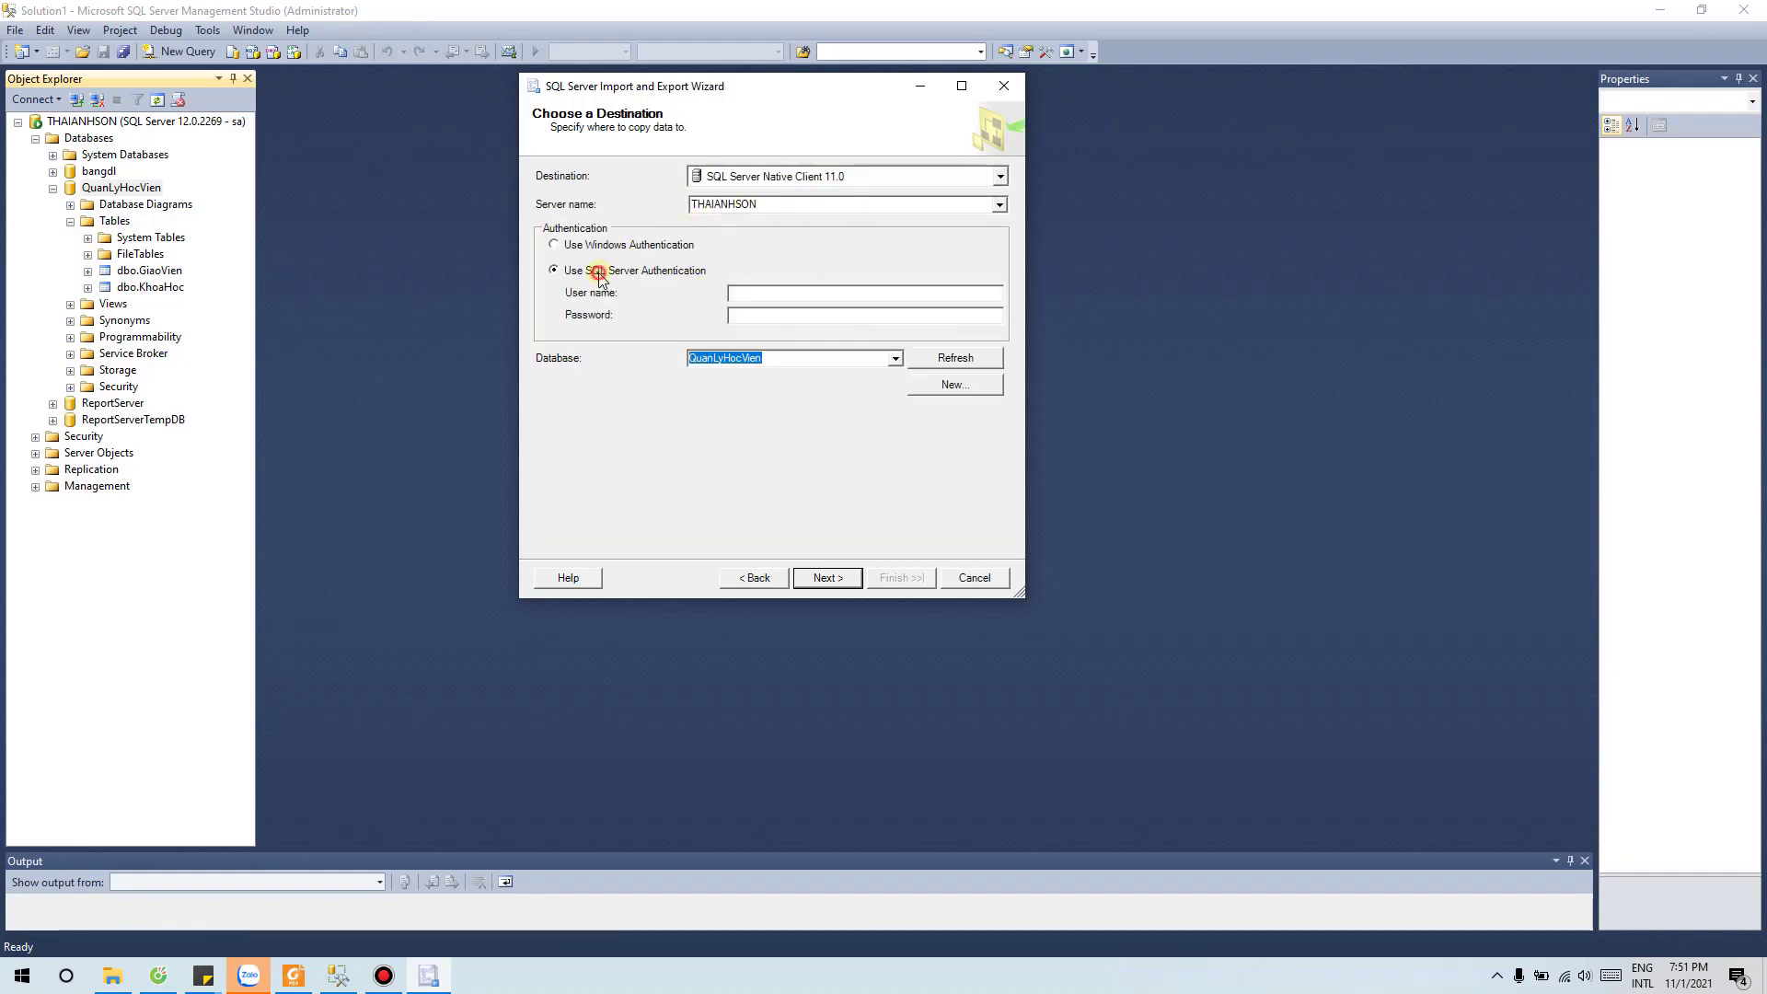
left_click(801, 294)
type("sa")
left_click(790, 314)
type("1")
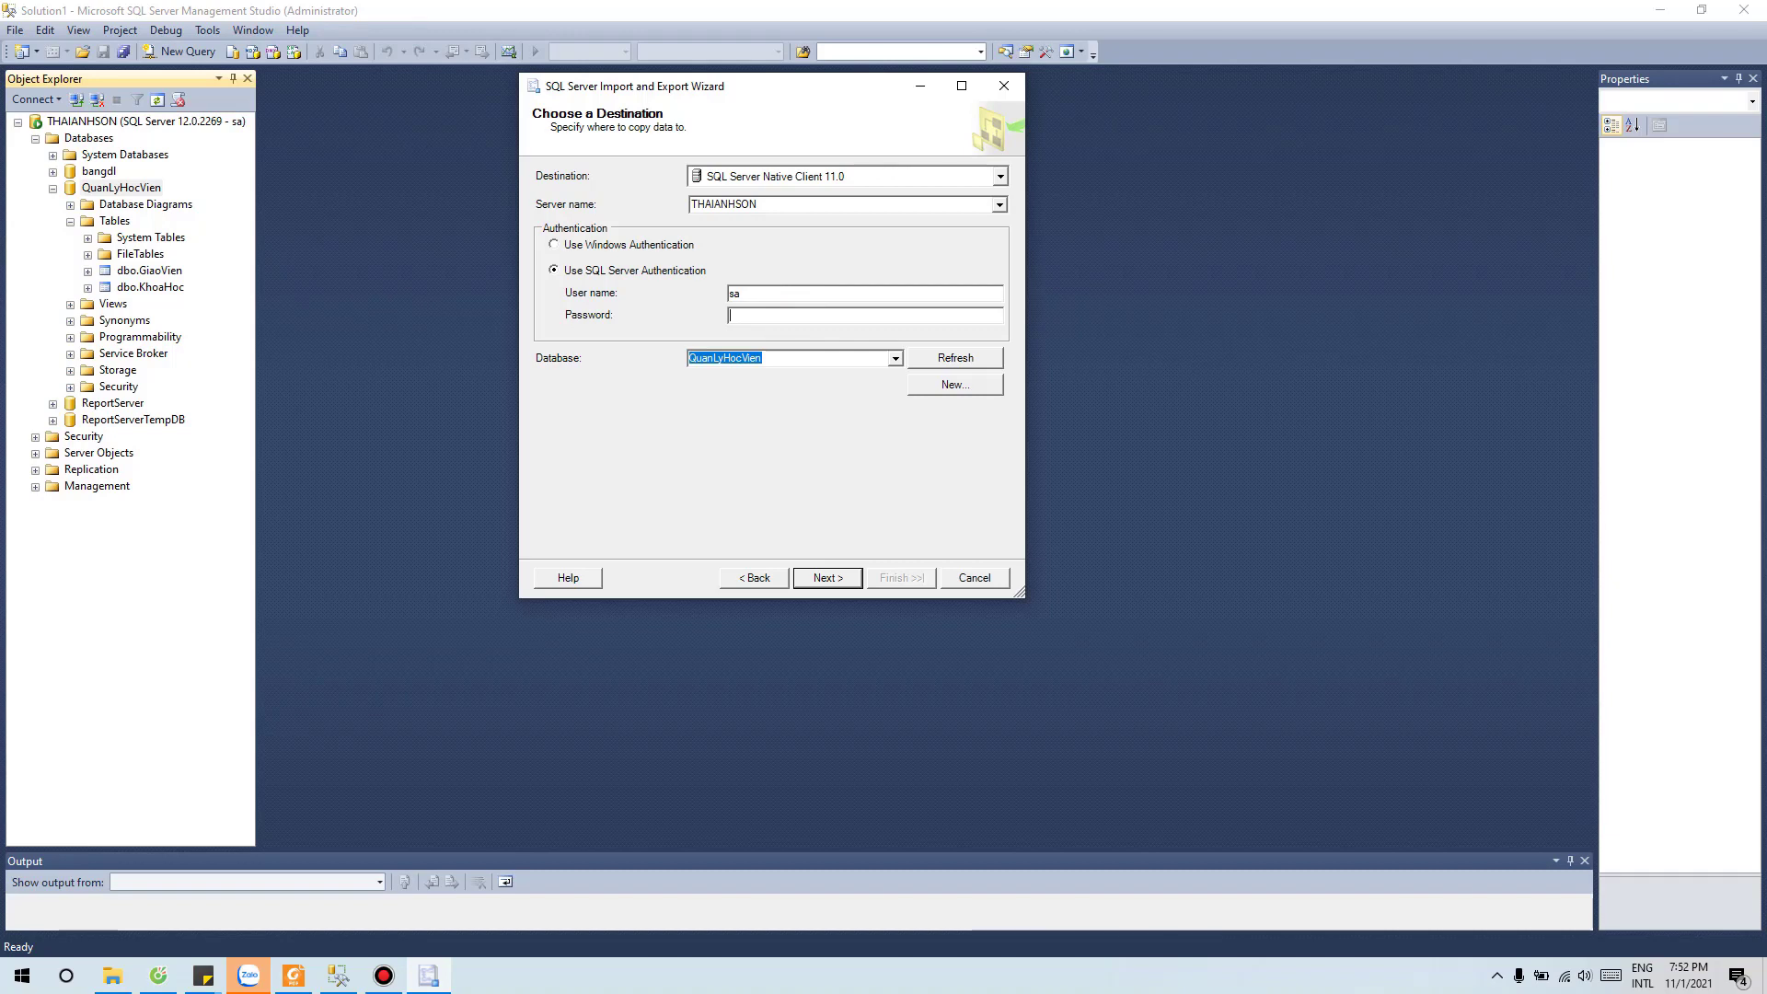
type("23")
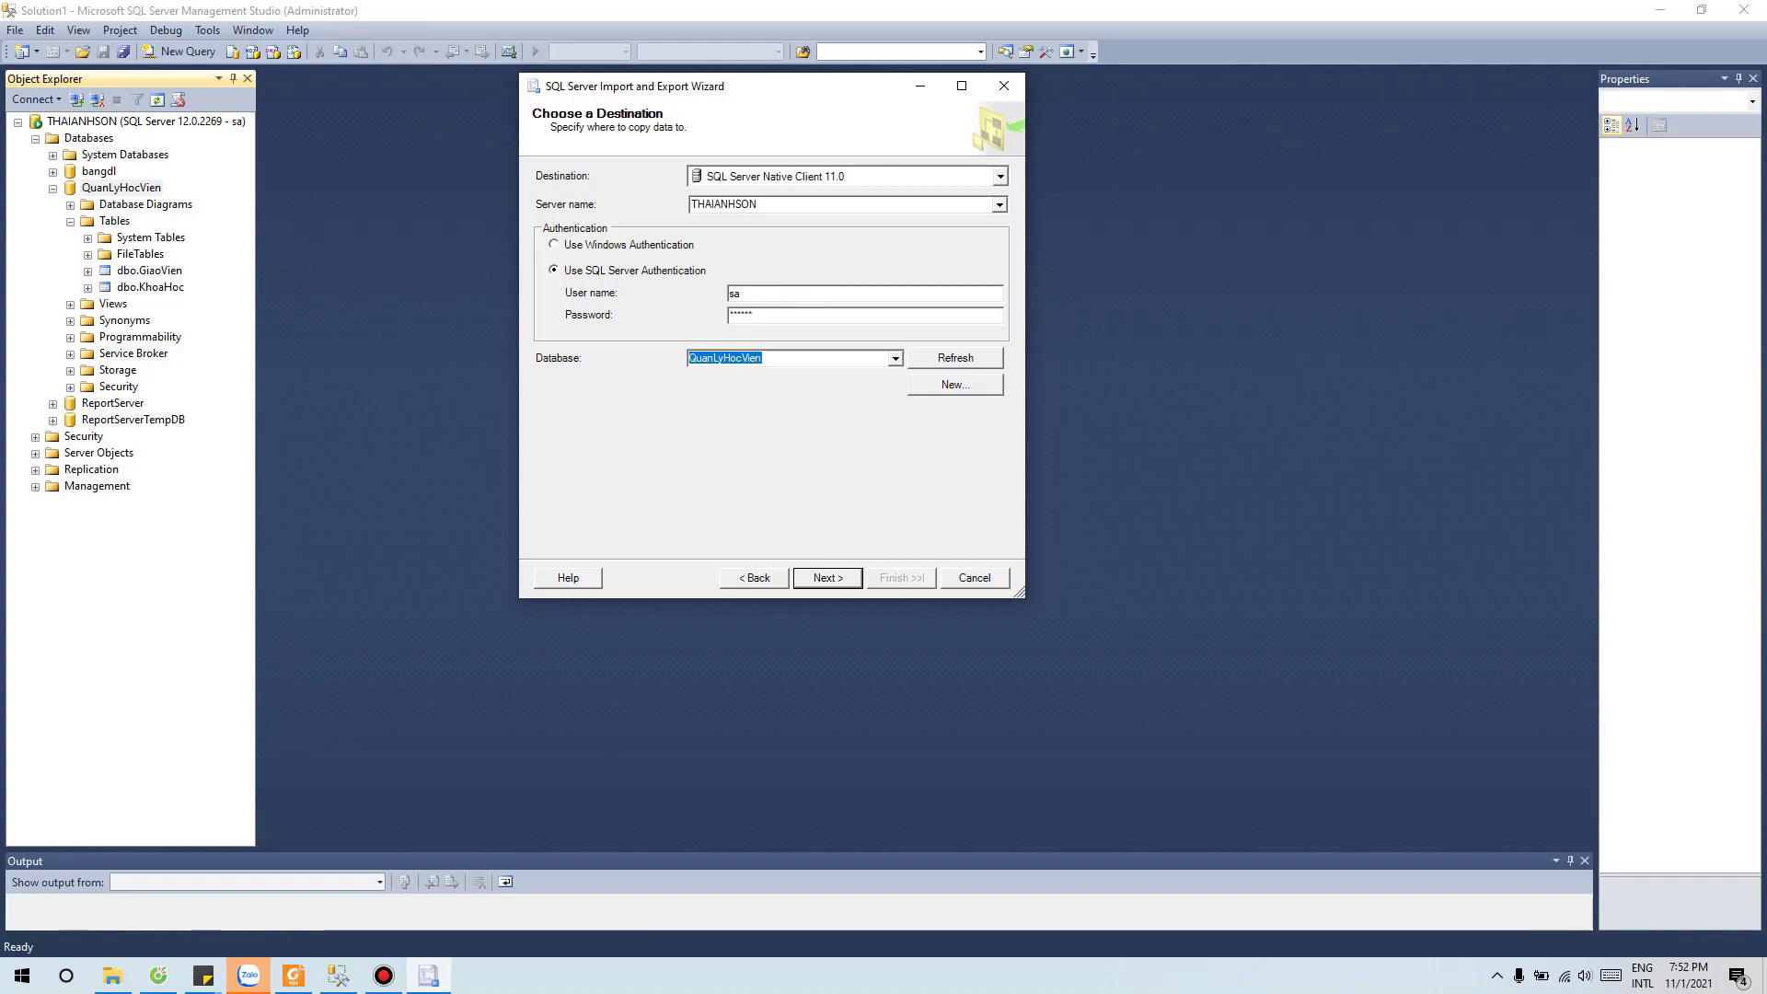
left_click(831, 576)
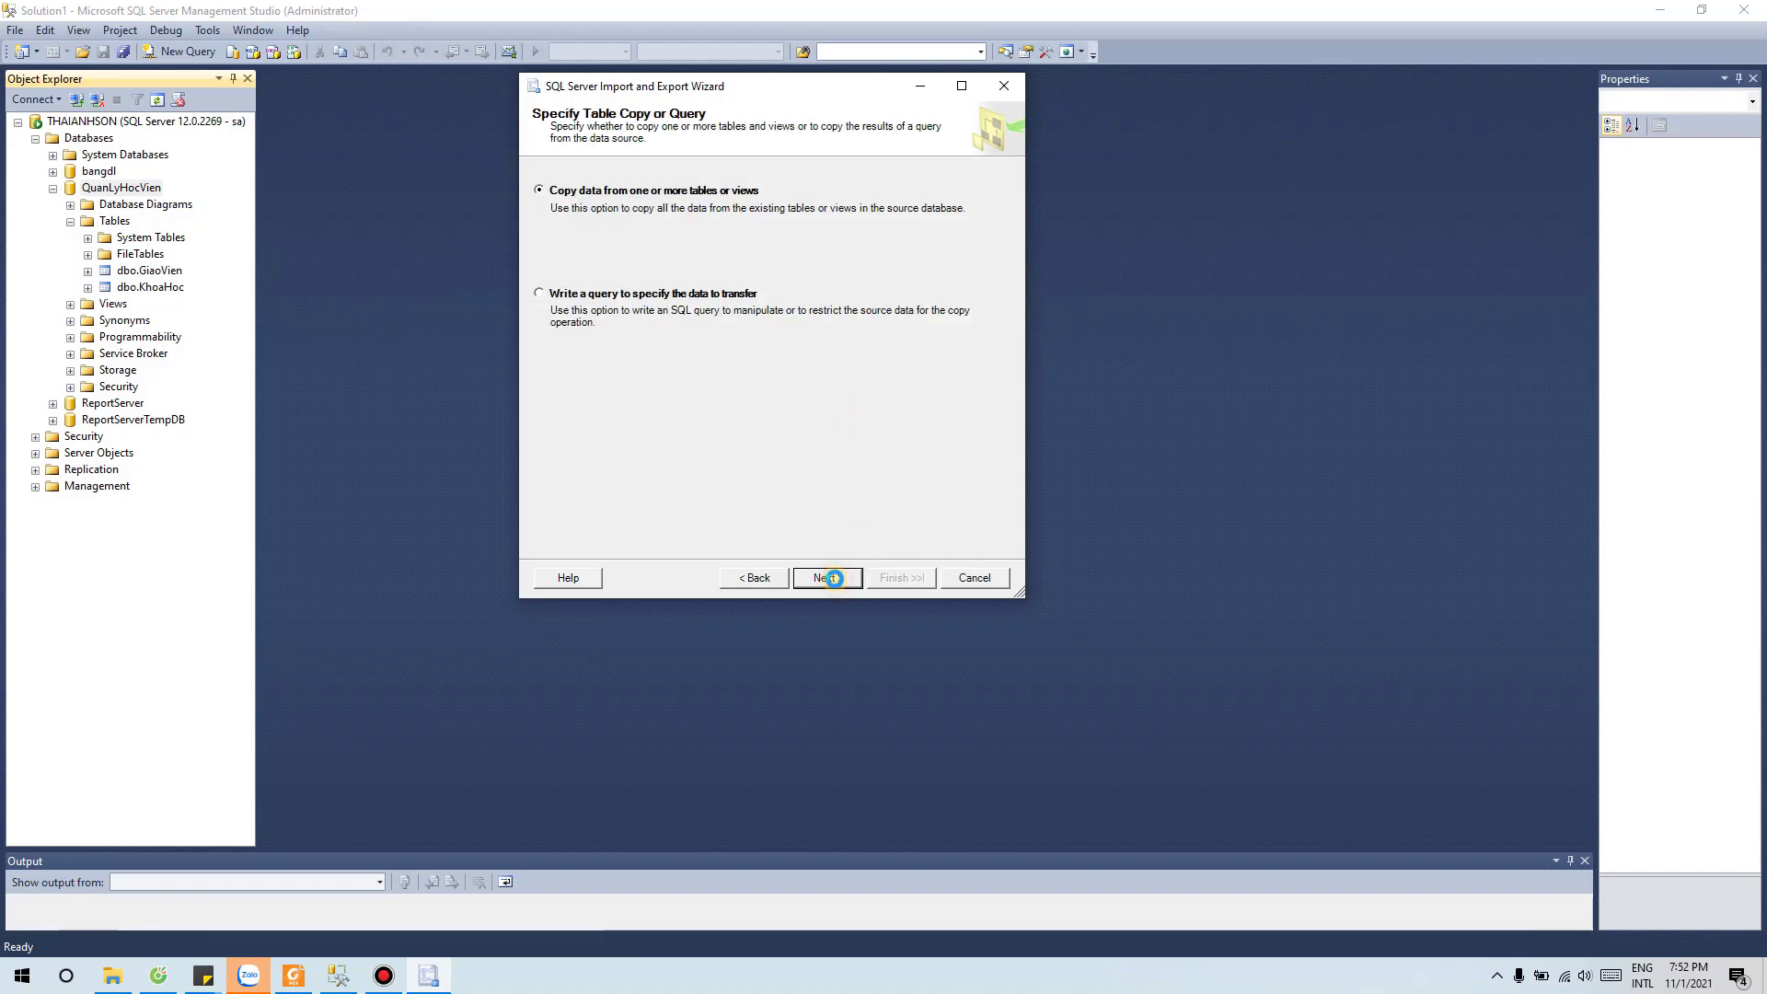
Step: Copy whole tables, tick the HocVien$ sheet for [dbo].[HocVien$], and preview its rows
left_click(831, 577)
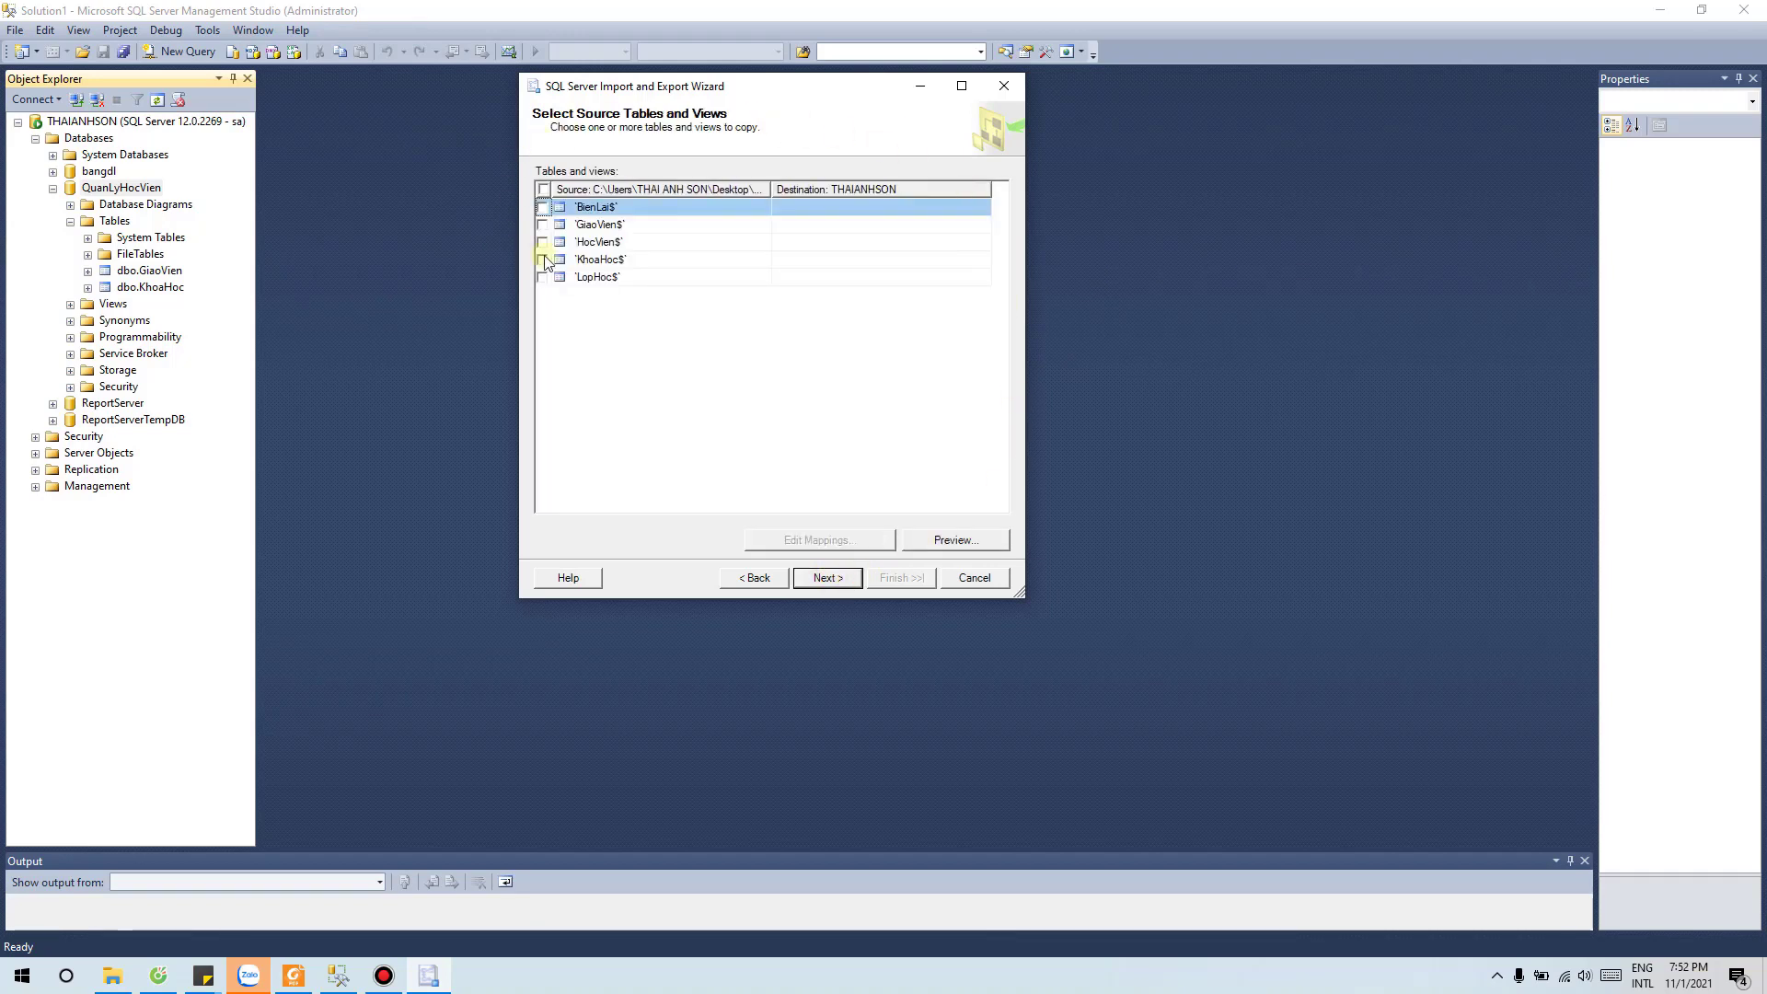
left_click(542, 242)
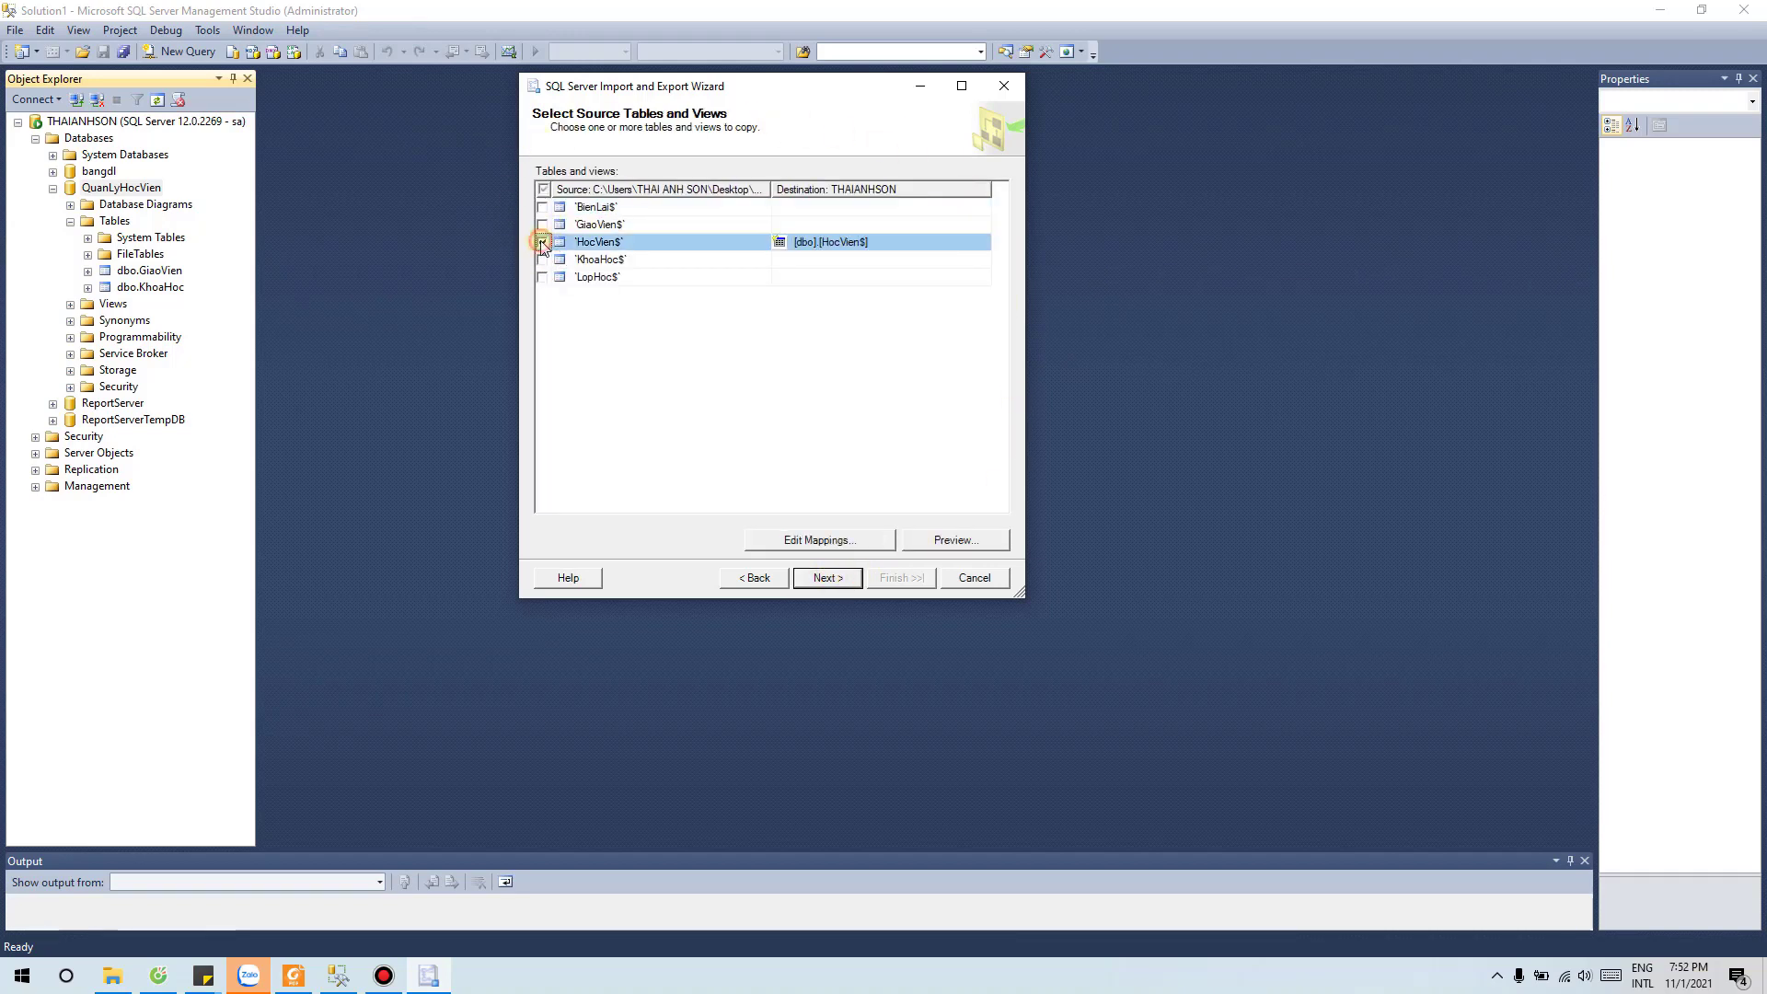
left_click(943, 543)
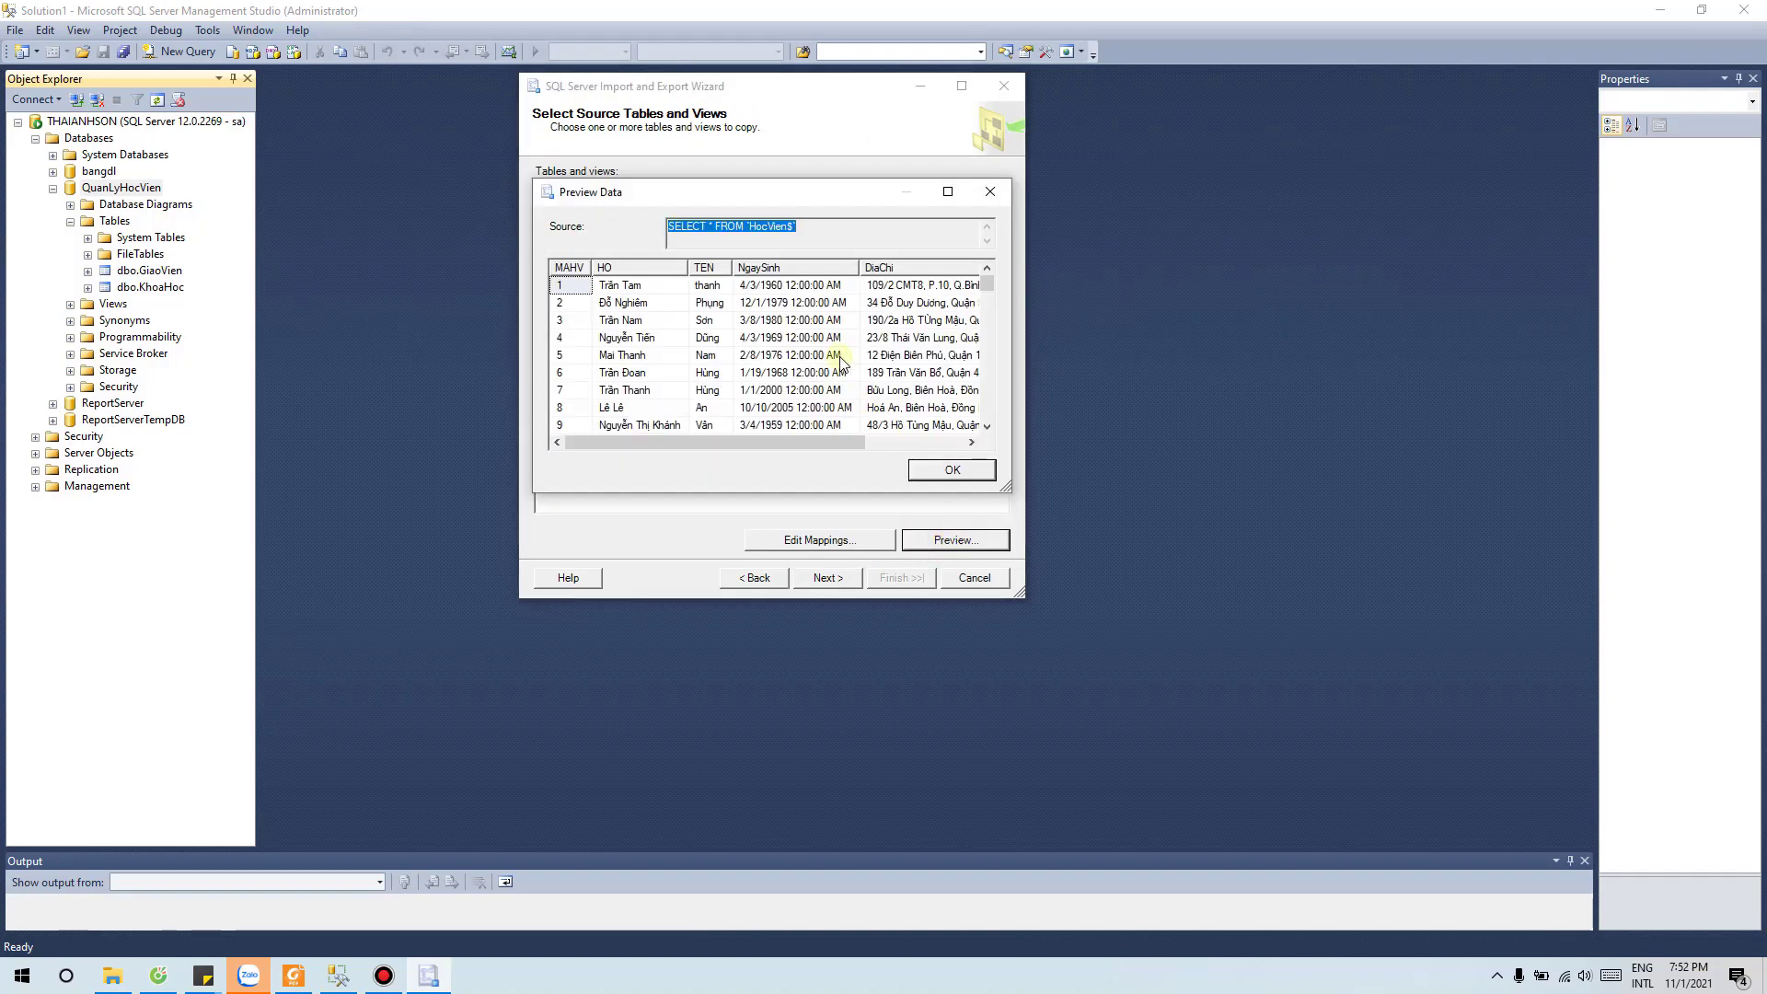
scroll(836, 356, "down", 5)
scroll(835, 356, "down", 4)
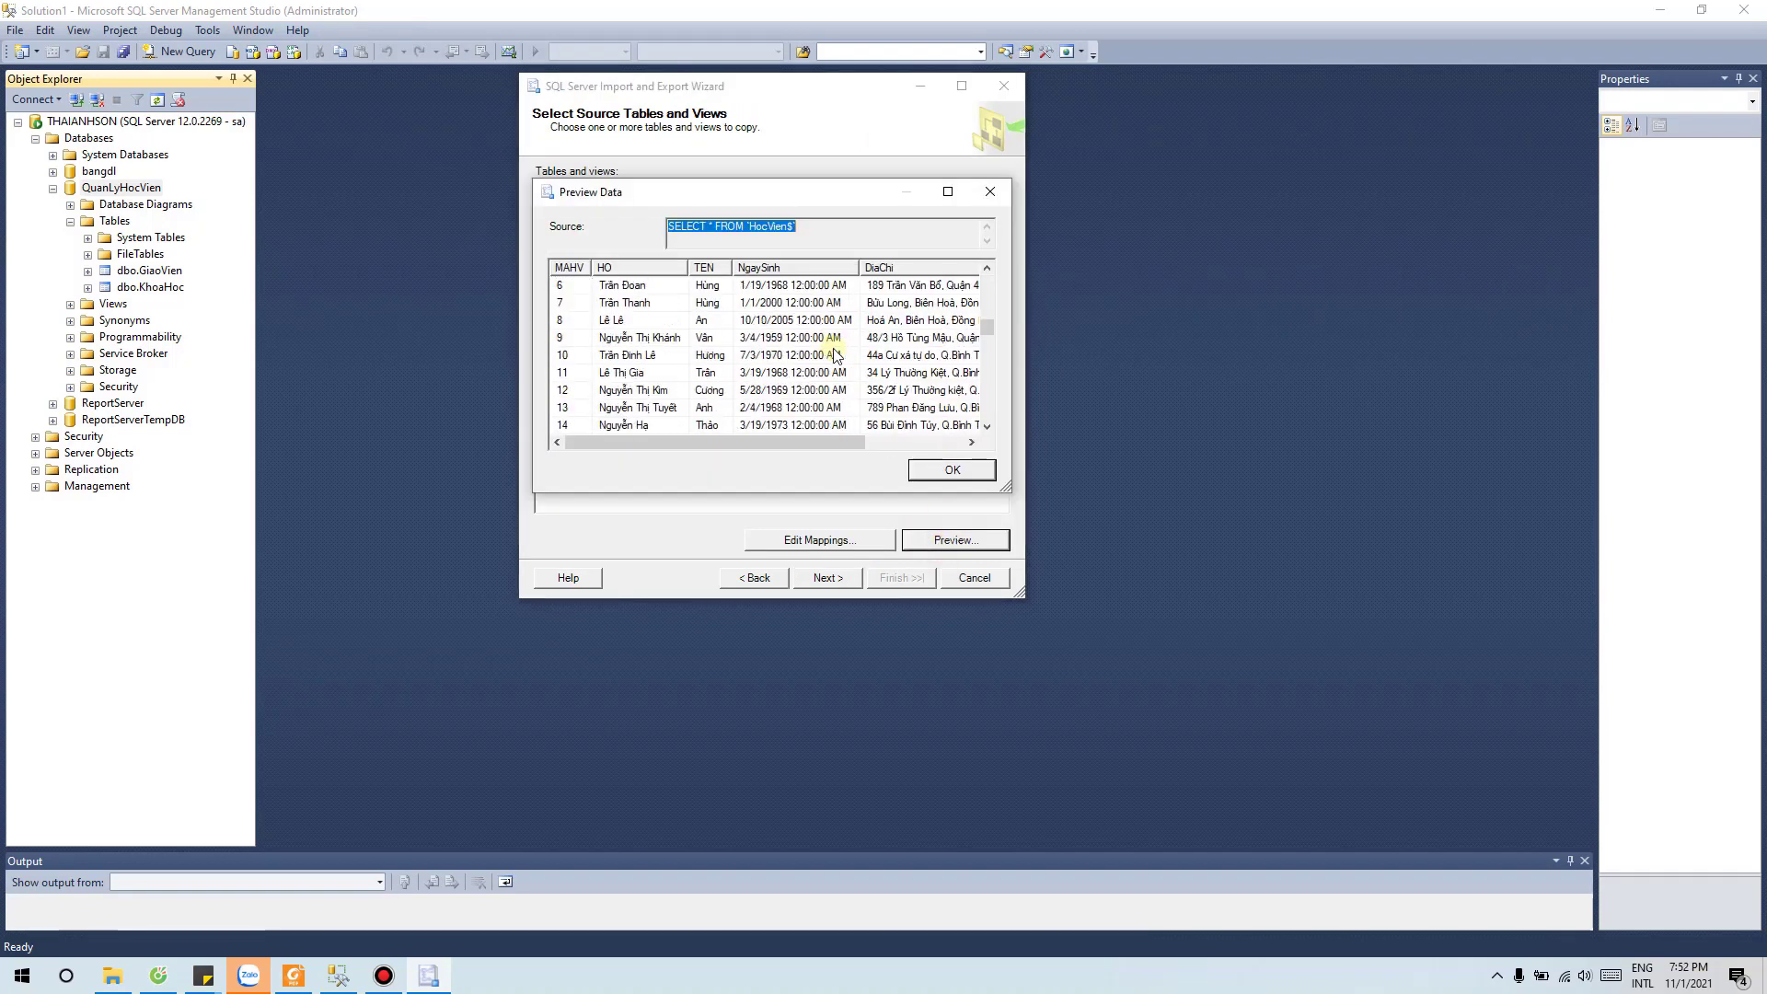
scroll(835, 356, "down", 4)
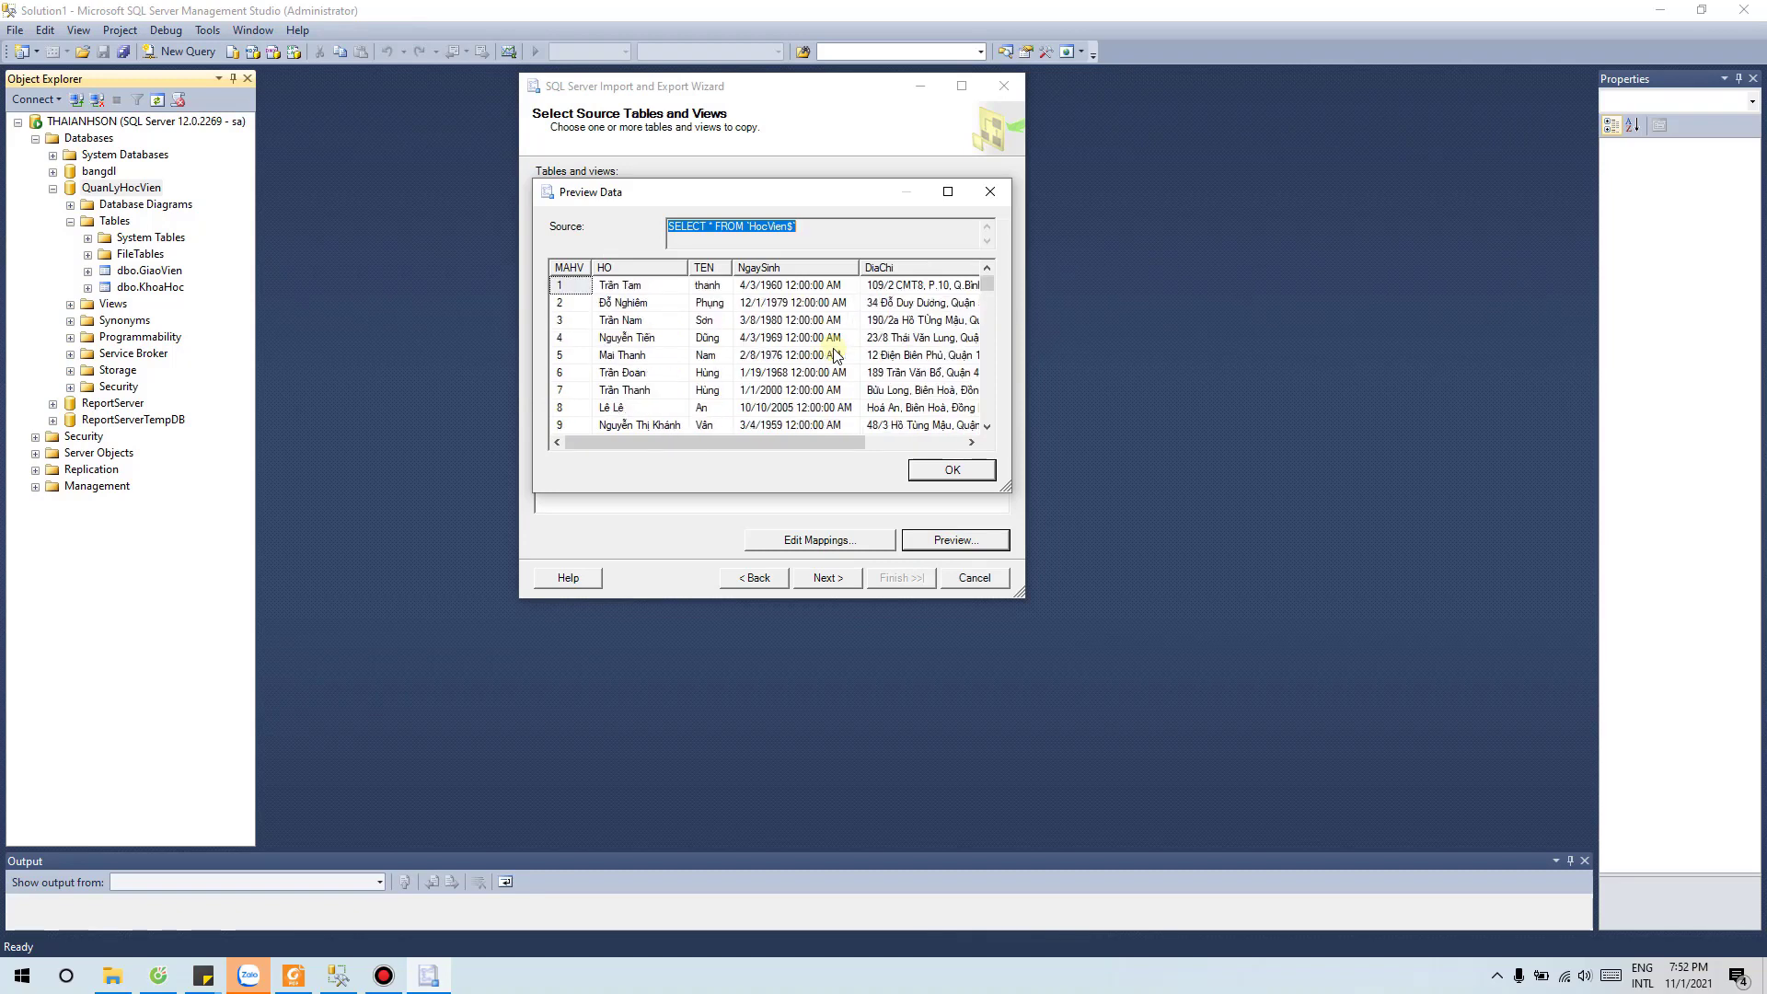
scroll(835, 356, "down", 4)
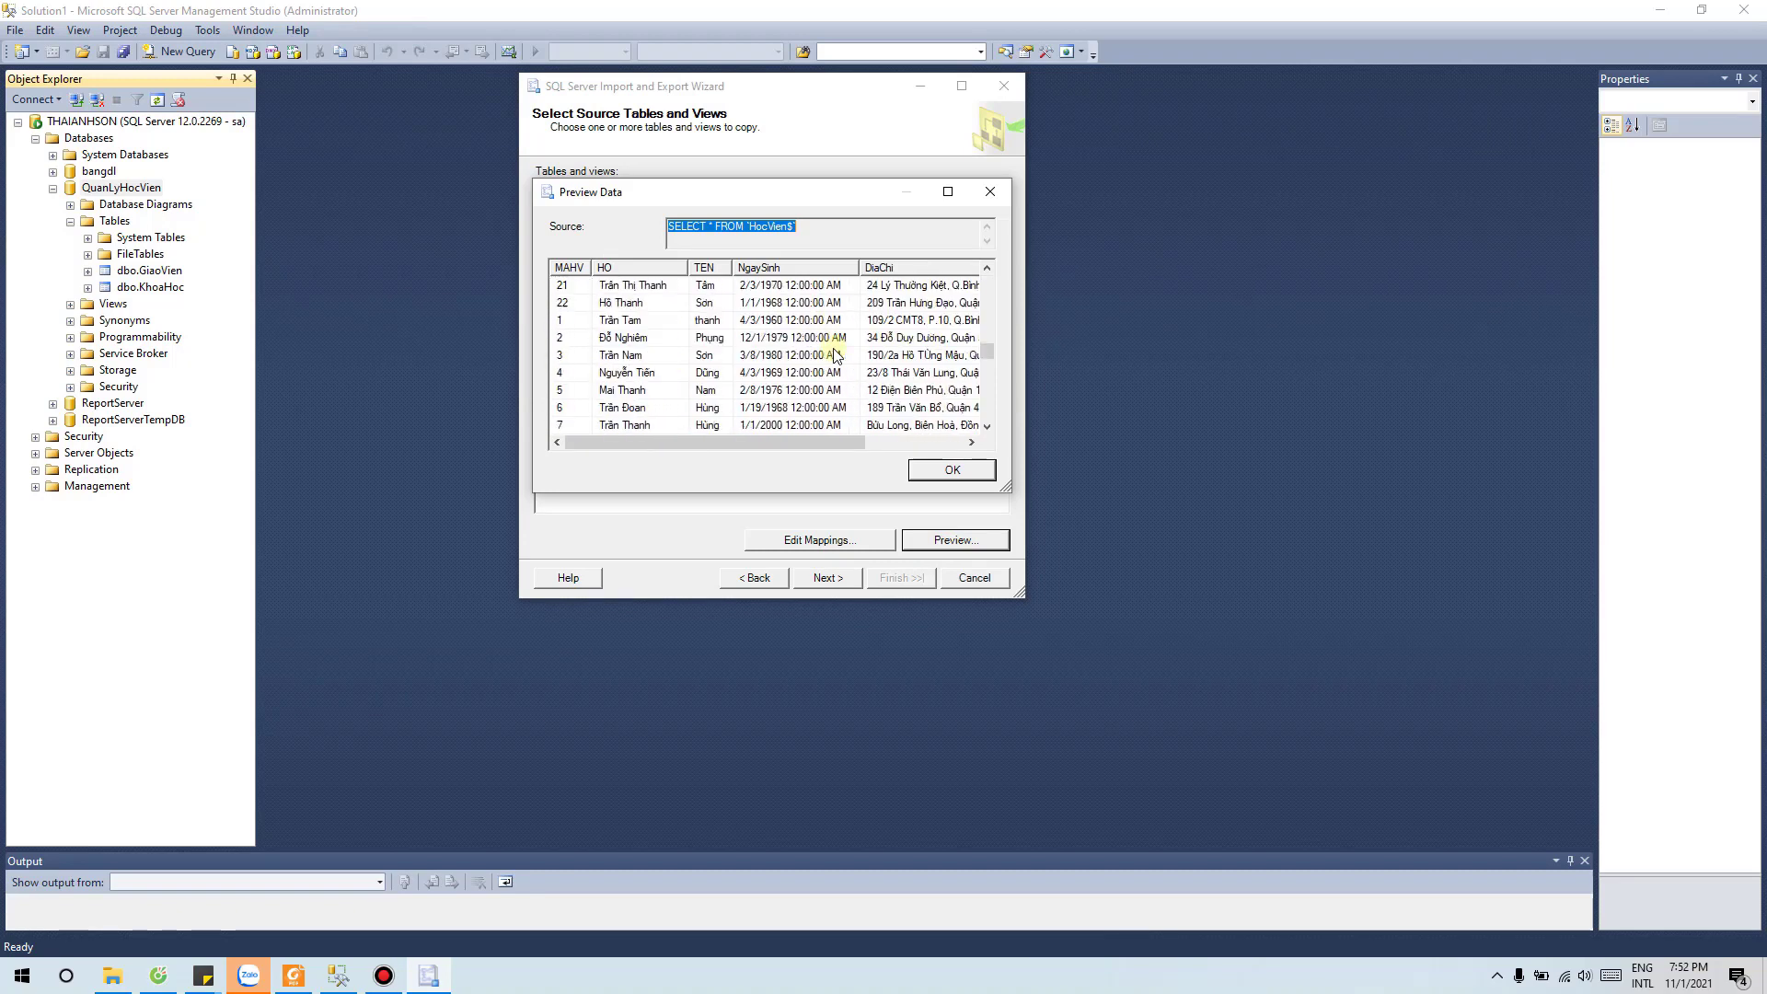
scroll(835, 356, "up", 4)
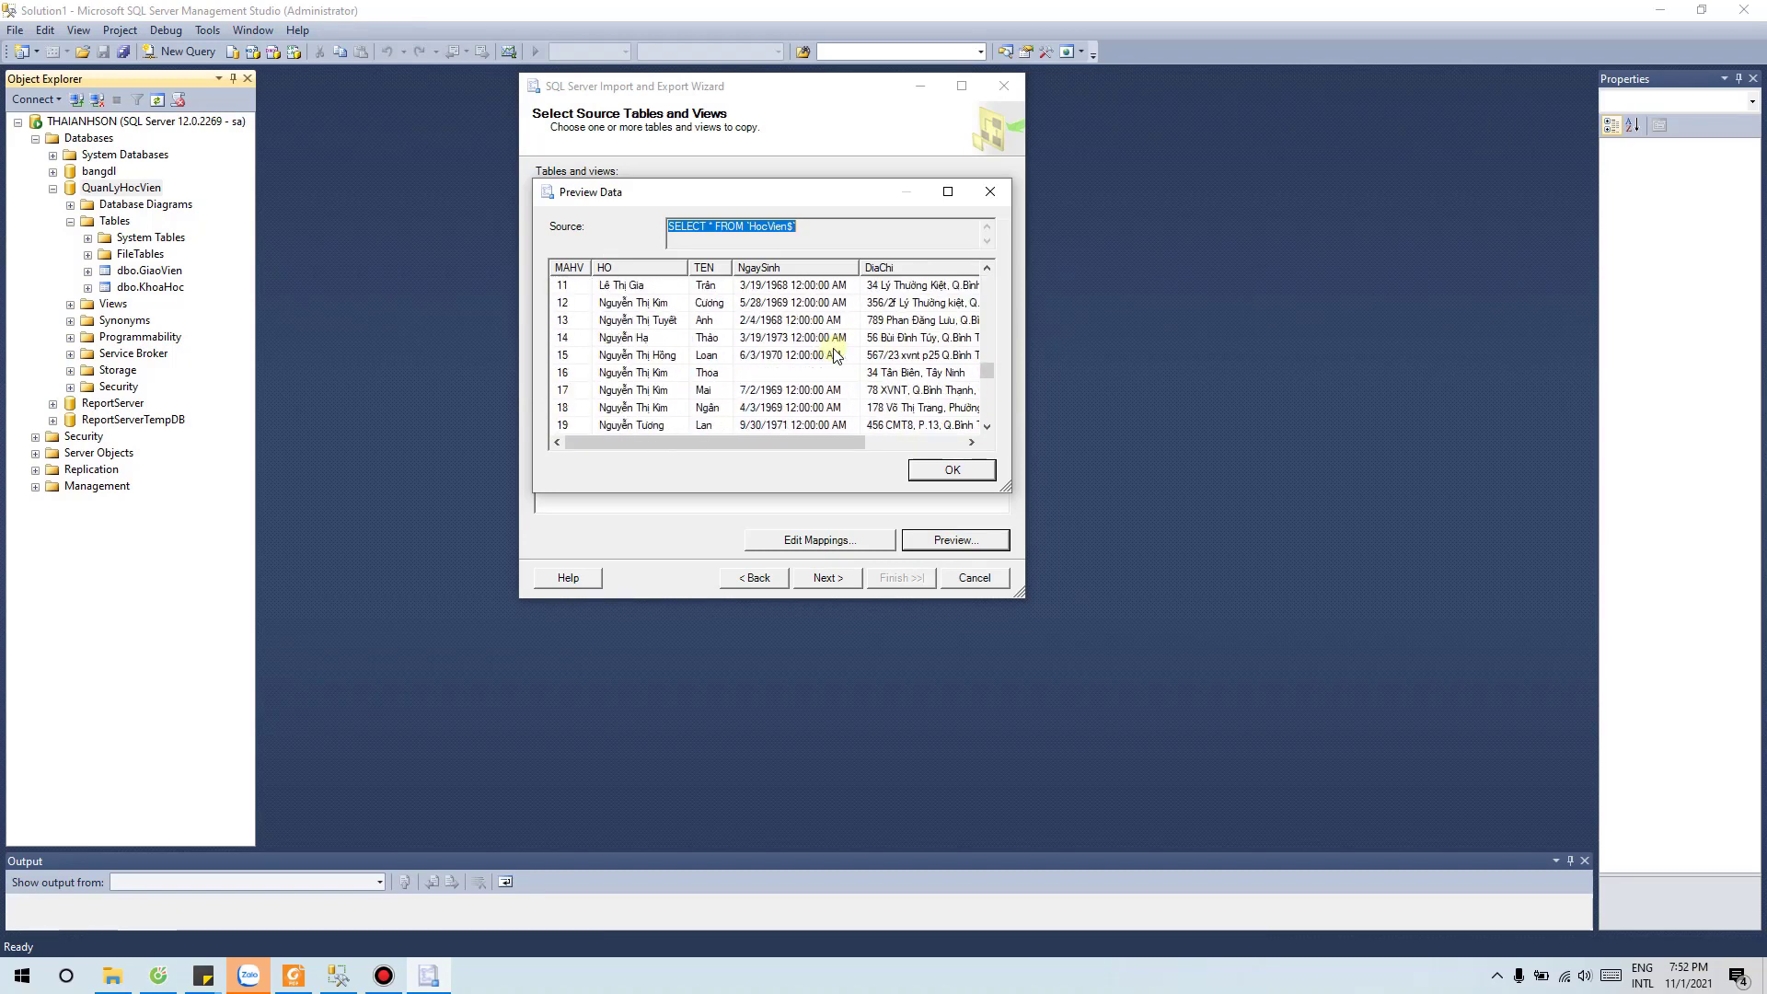
left_click(957, 466)
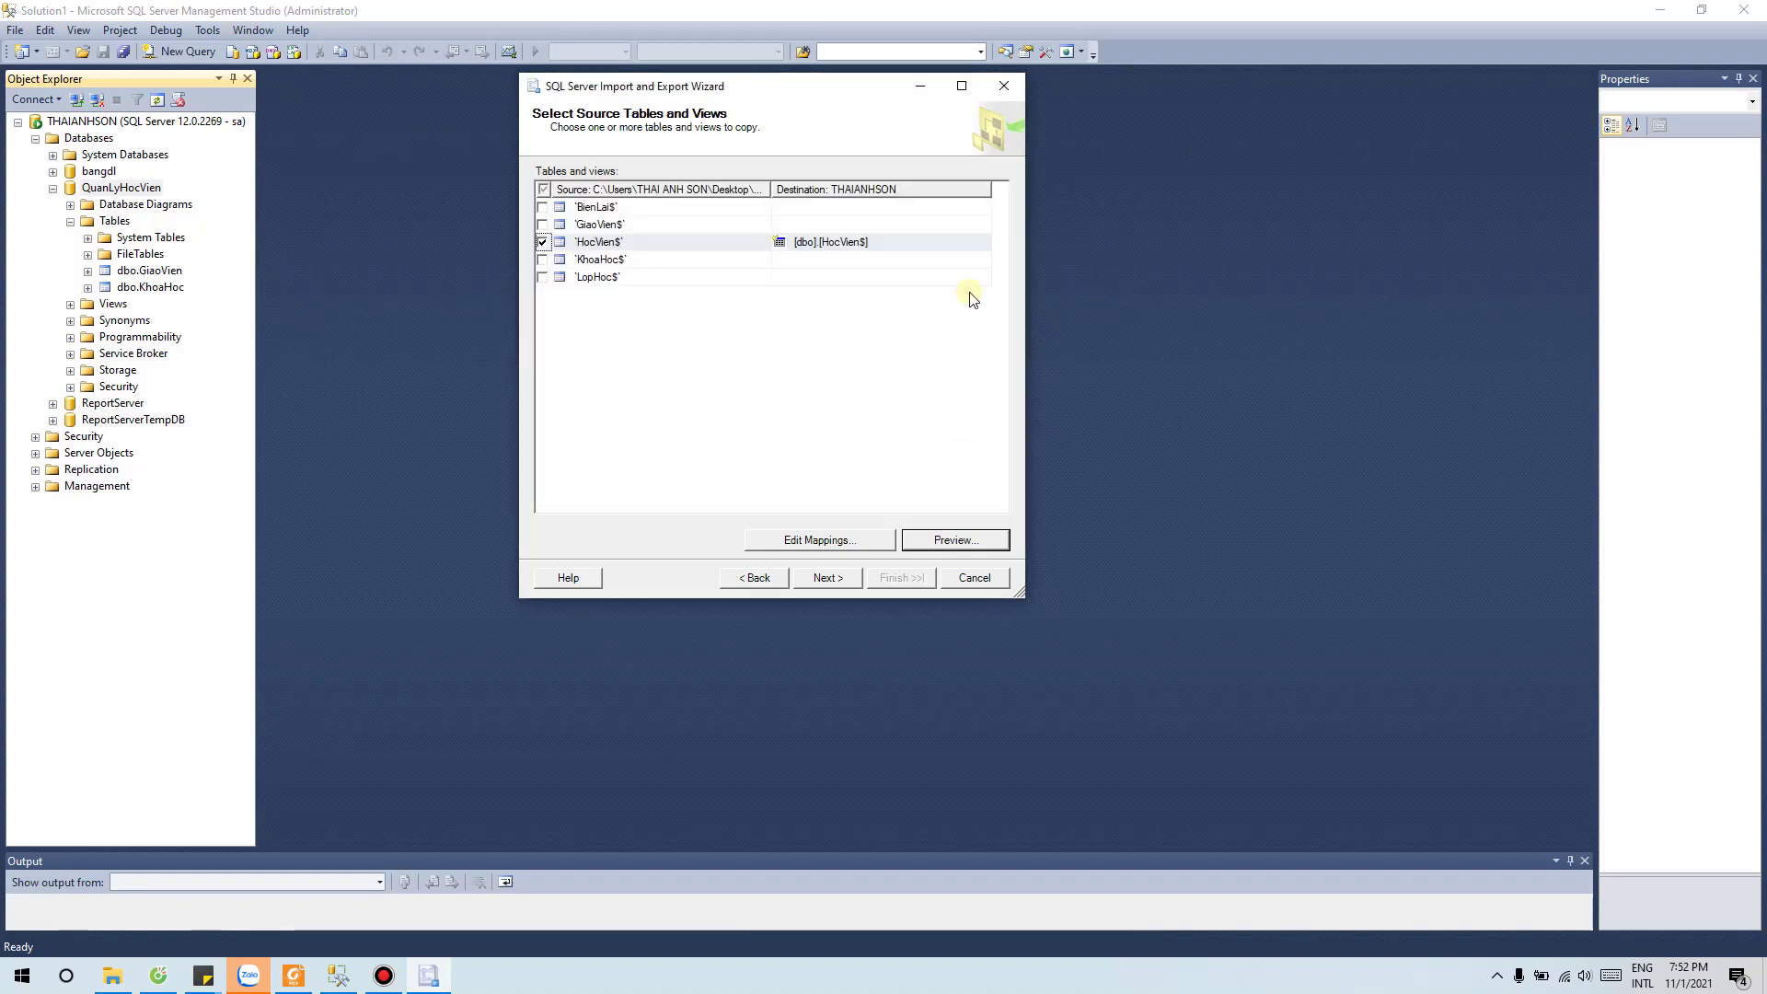
Step: Run the import package, transferring 88 rows into [dbo].[HocVien$] with 0 errors
left_click(834, 578)
left_click(900, 577)
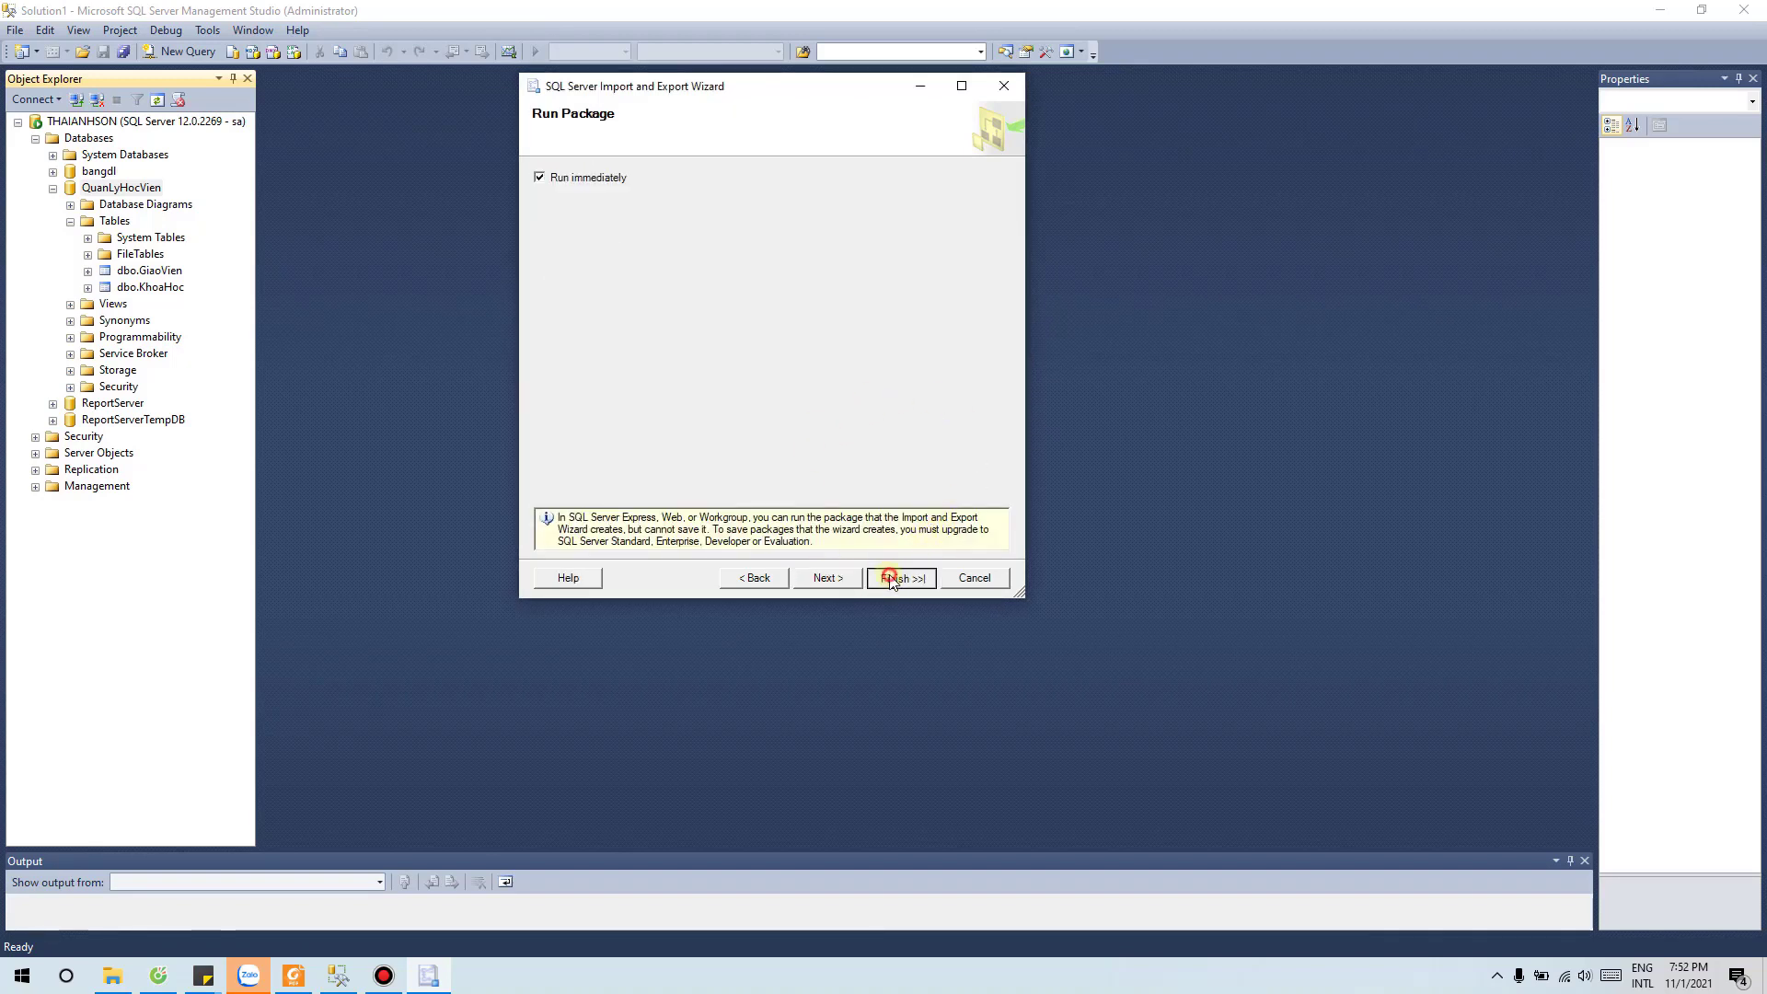
left_click(927, 578)
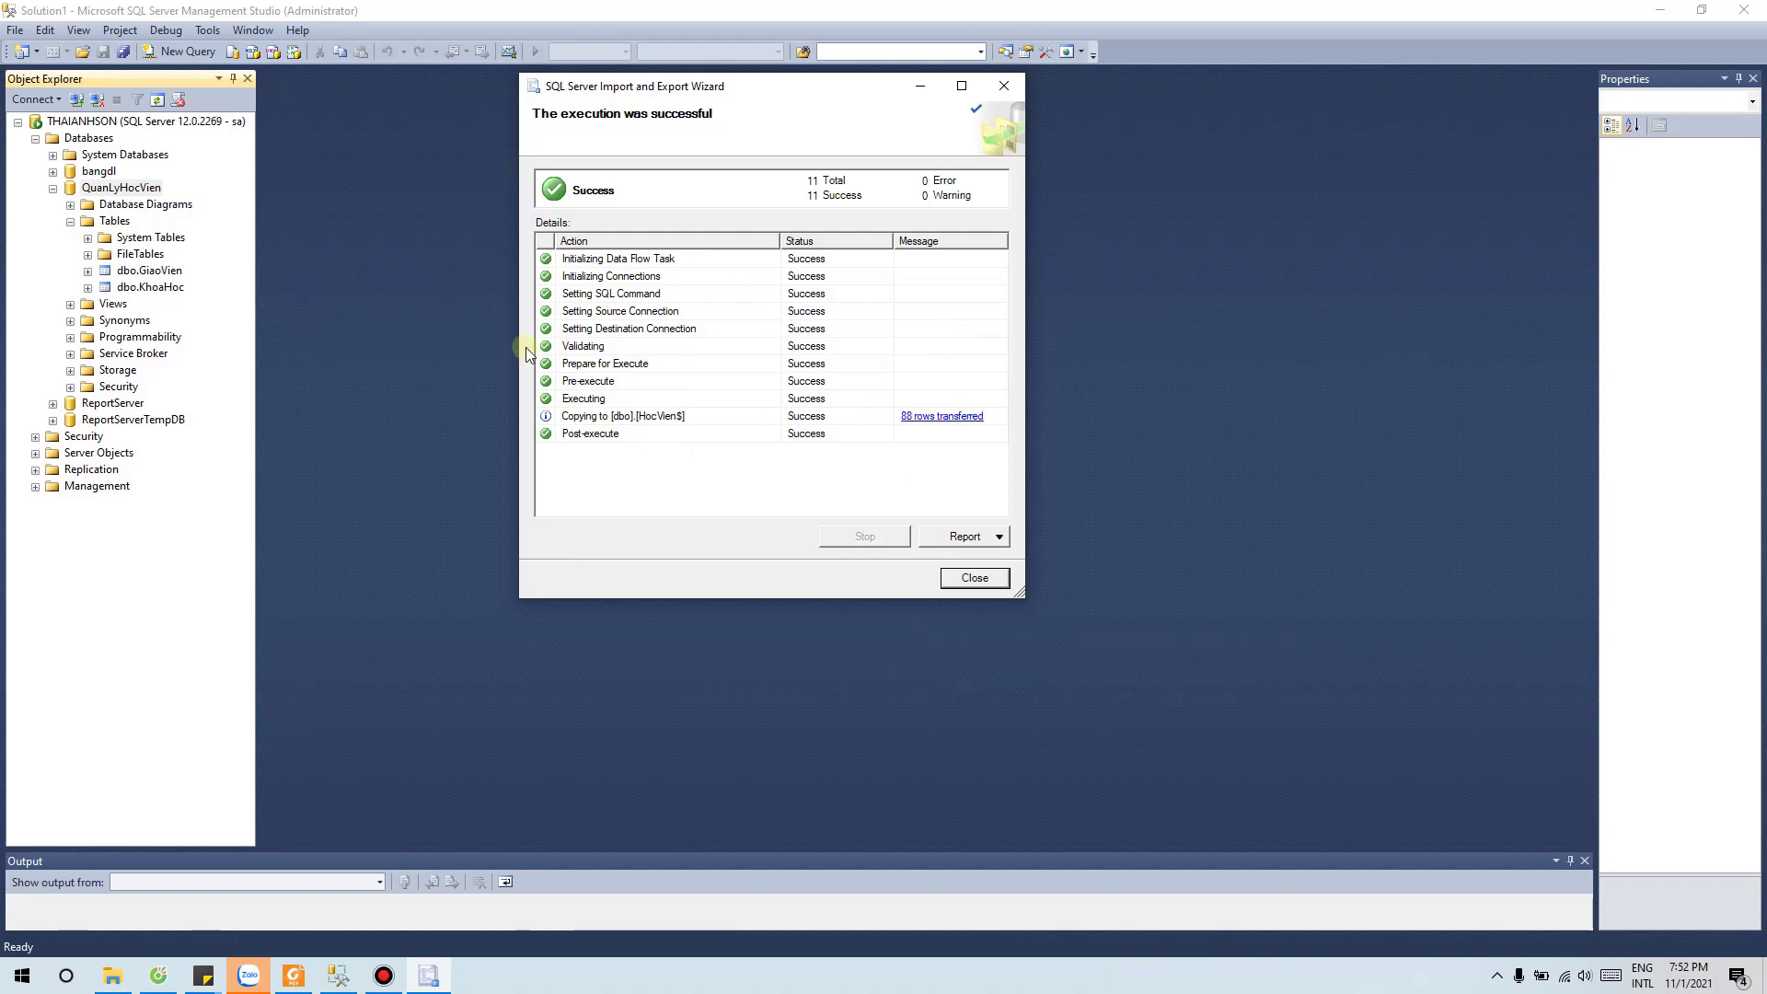
Step: Close the finished Import wizard
left_click(973, 578)
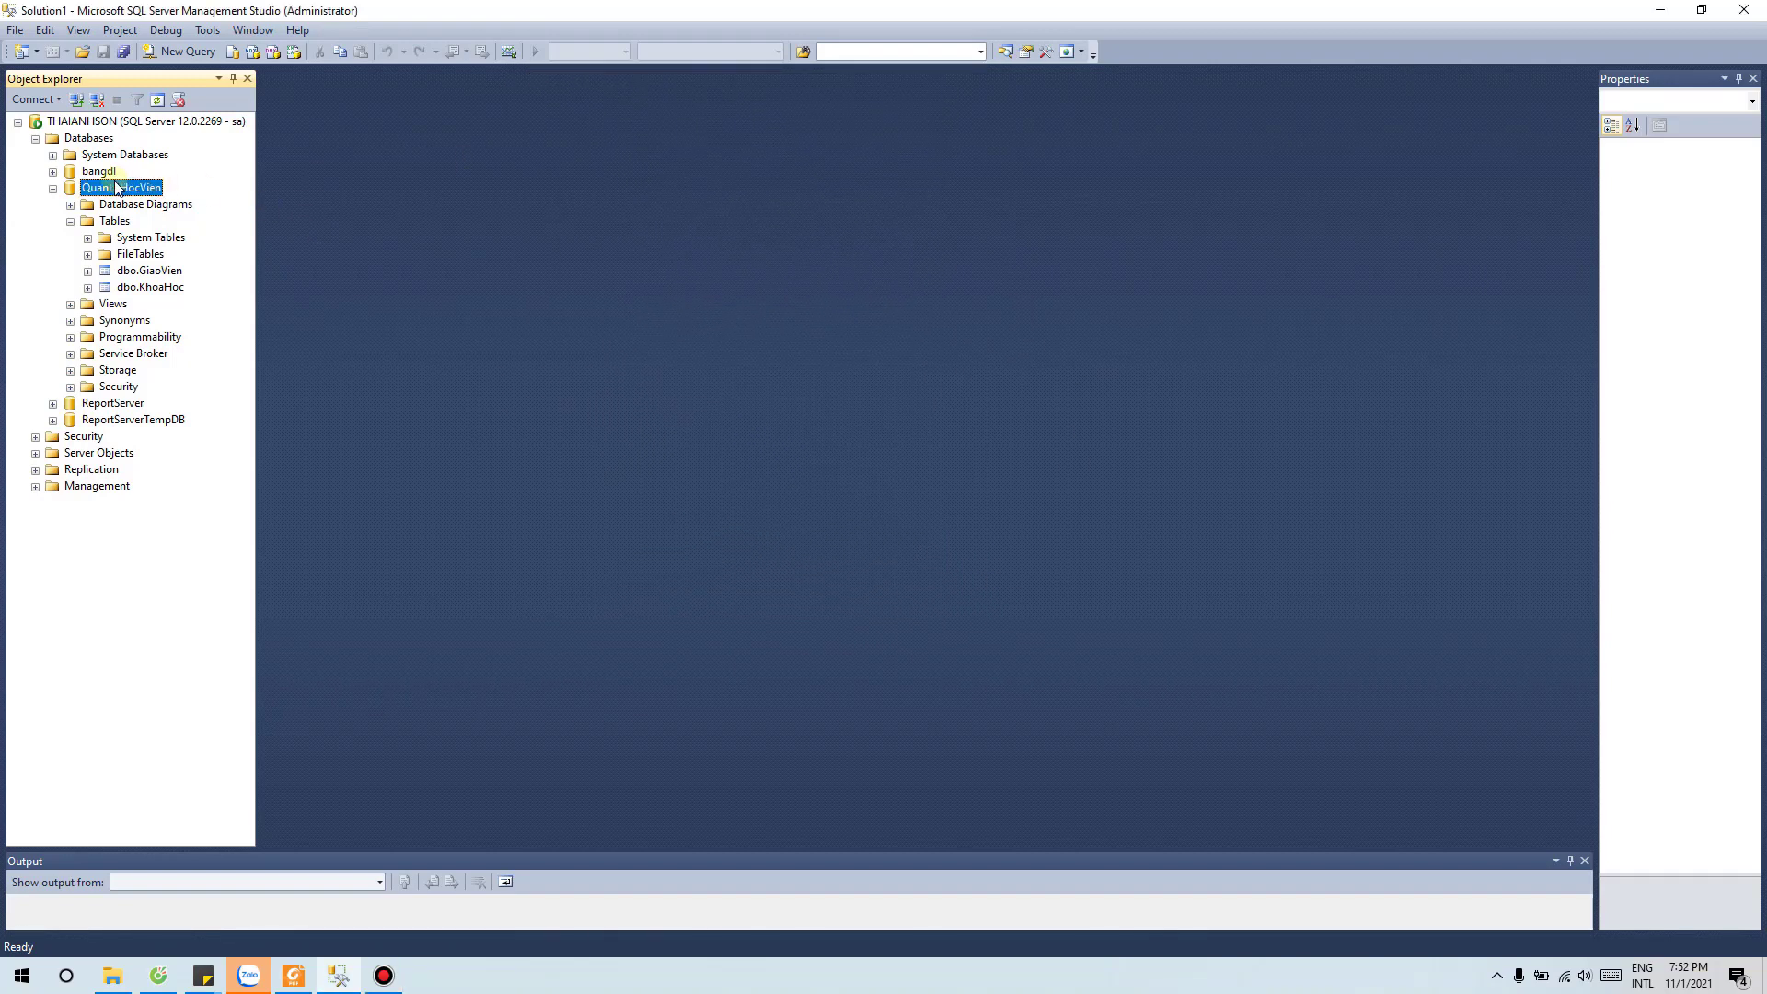
Step: Refresh QuanLyHocVien, expand its Tables folder, and bring up the context menu of dbo.HocVien$
left_click(154, 109)
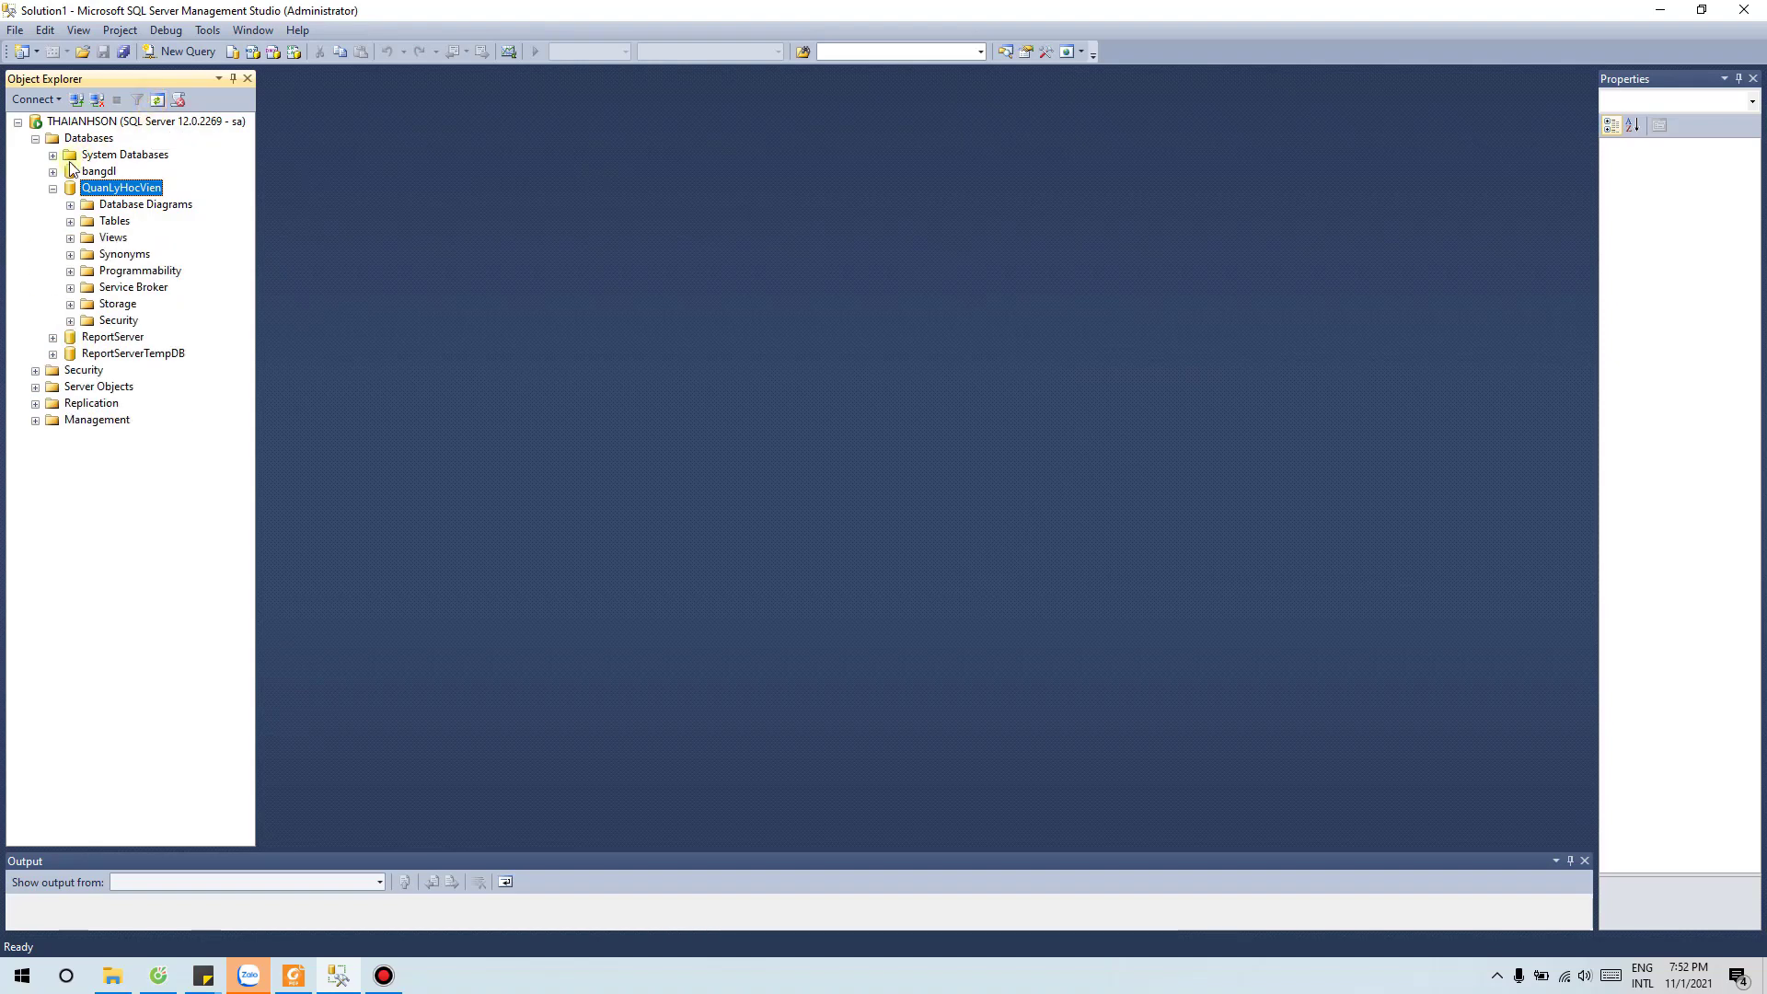
left_click(70, 221)
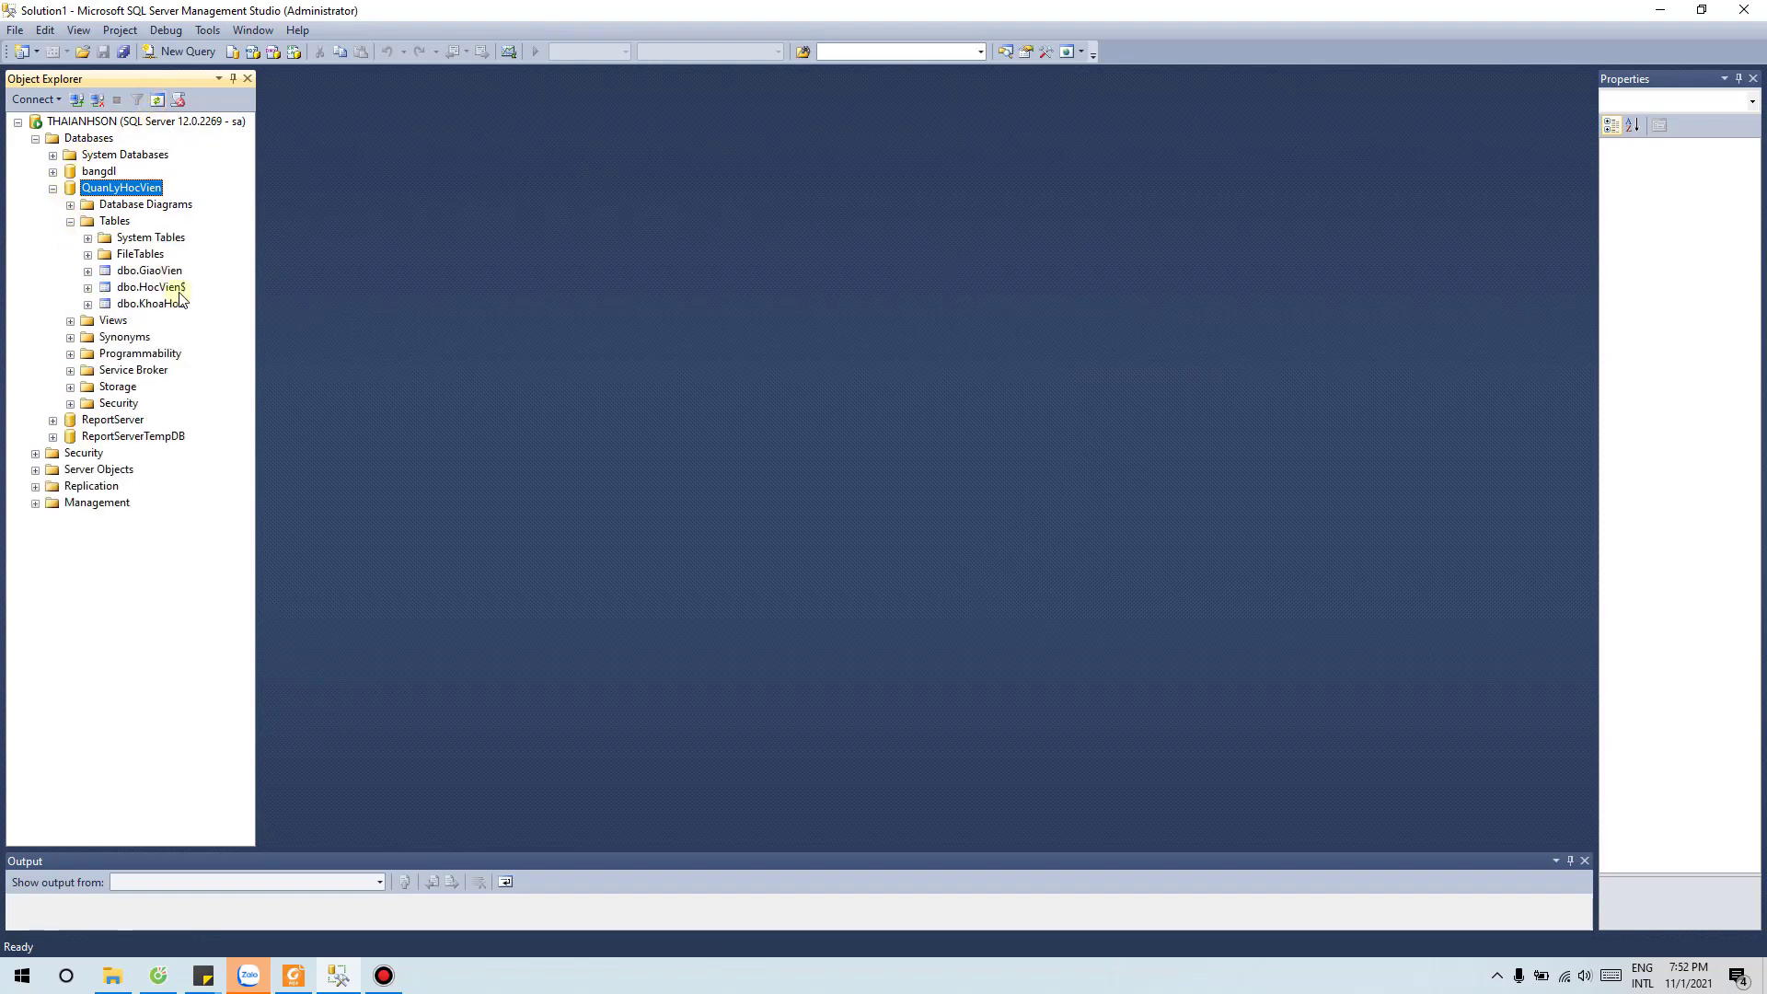
left_click(124, 288)
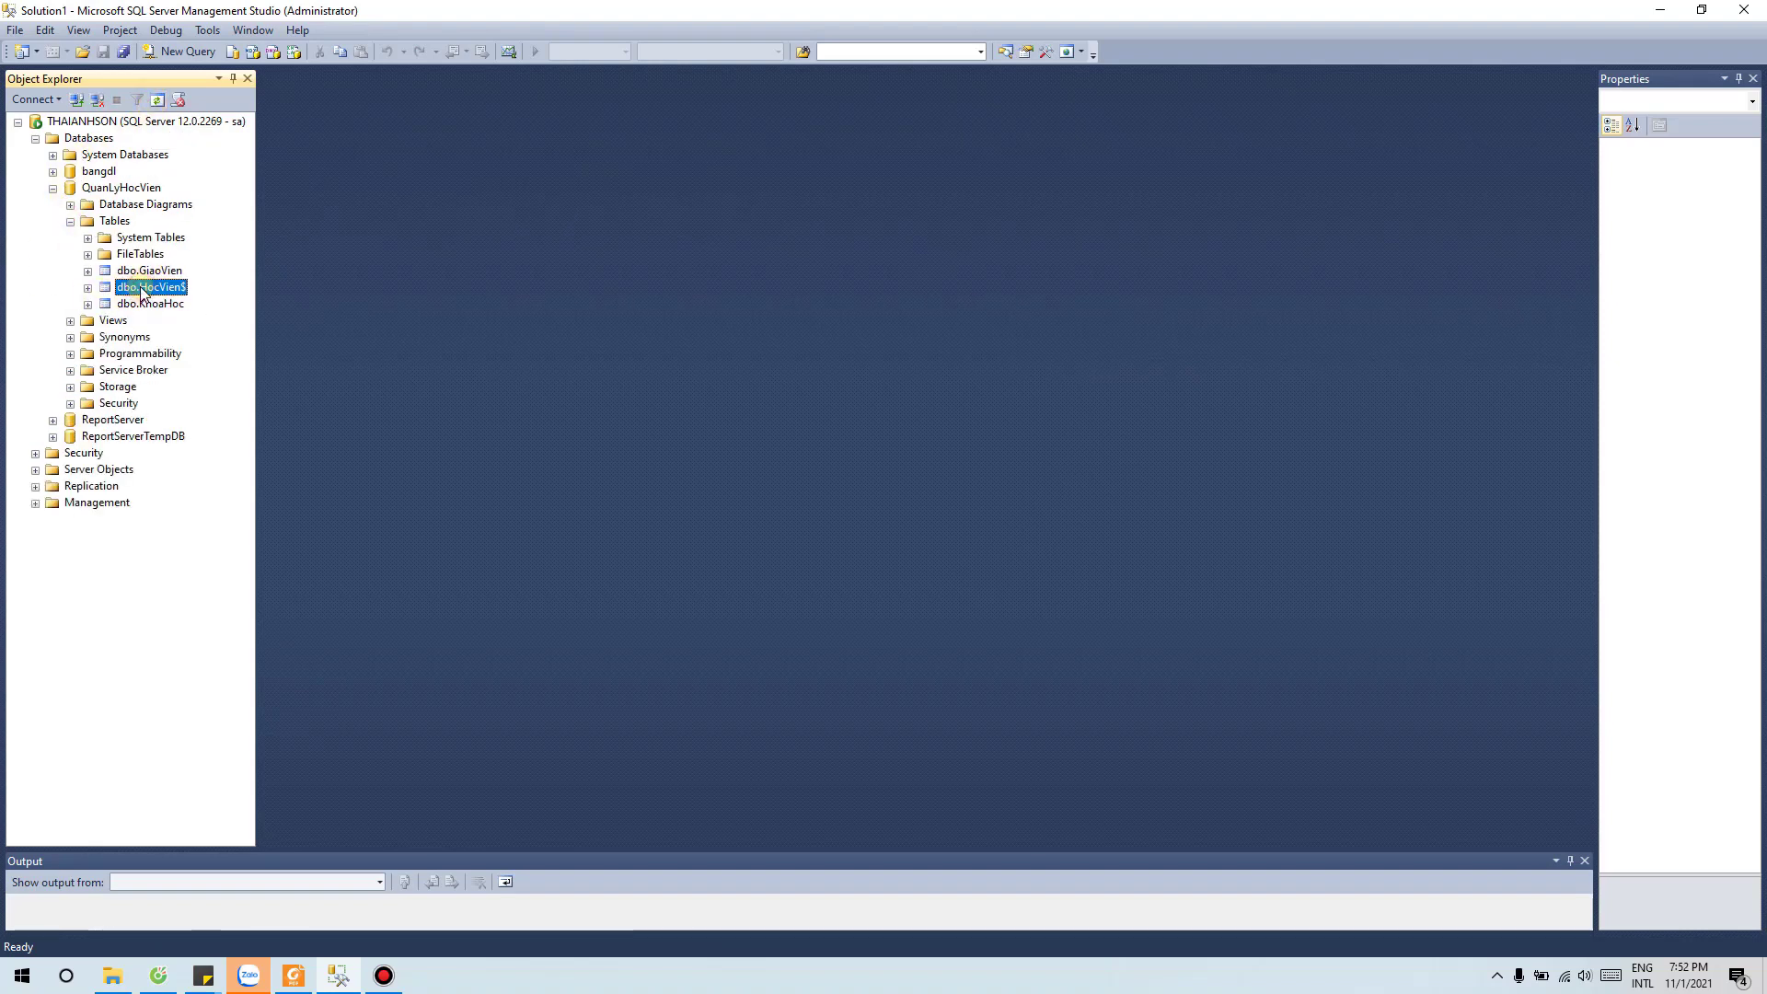
left_click(119, 289)
right_click(132, 294)
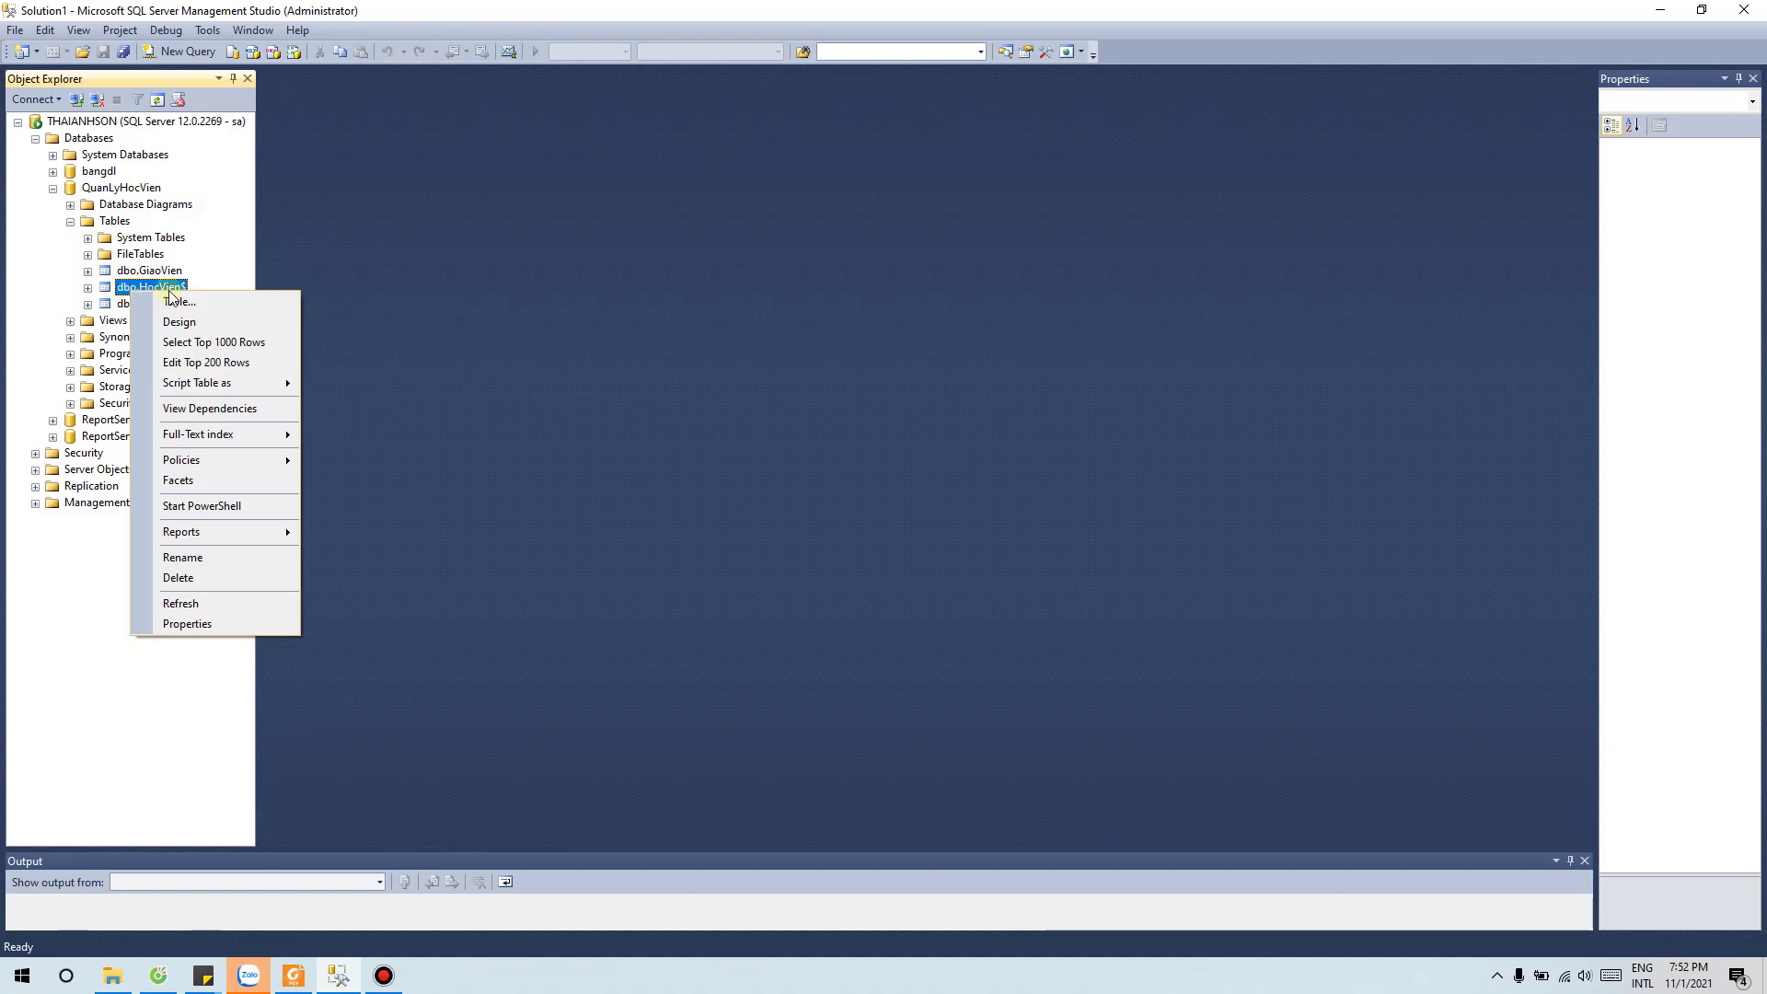
Step: Run Select Top 1000 Rows on dbo.HocVien$ and scroll through the 88 returned rows
left_click(216, 346)
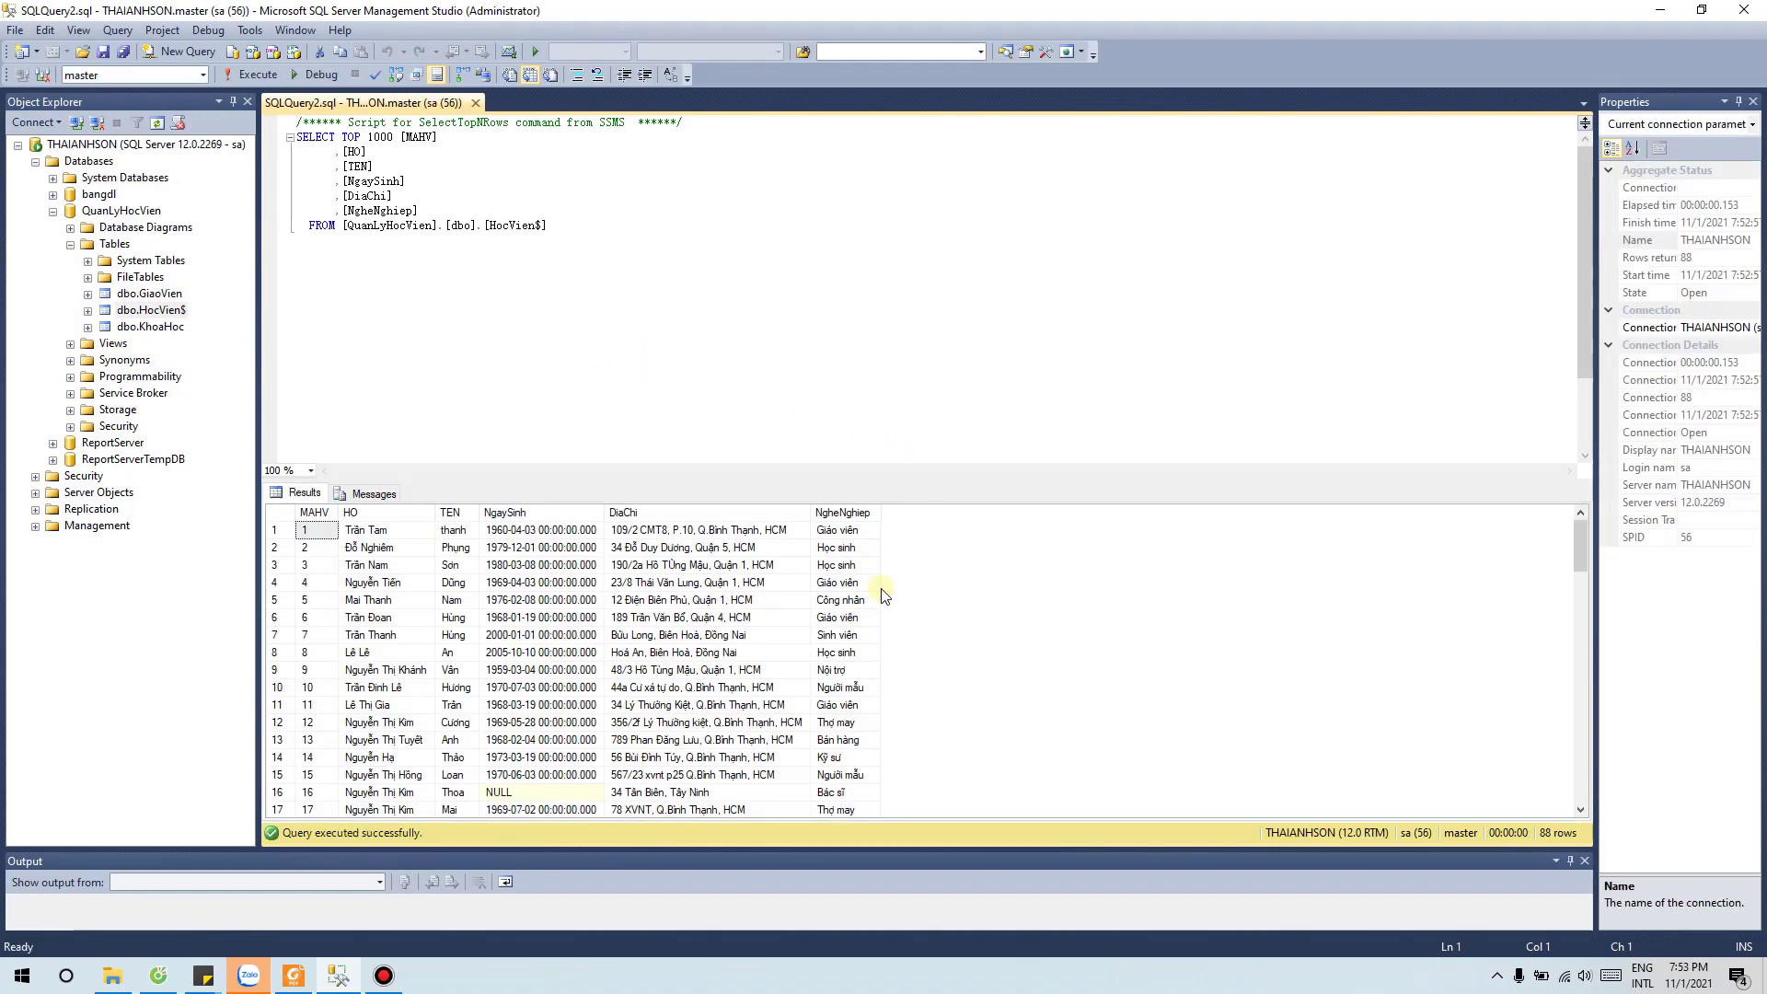
scroll(769, 442, "down", 3)
scroll(675, 711, "down", 5)
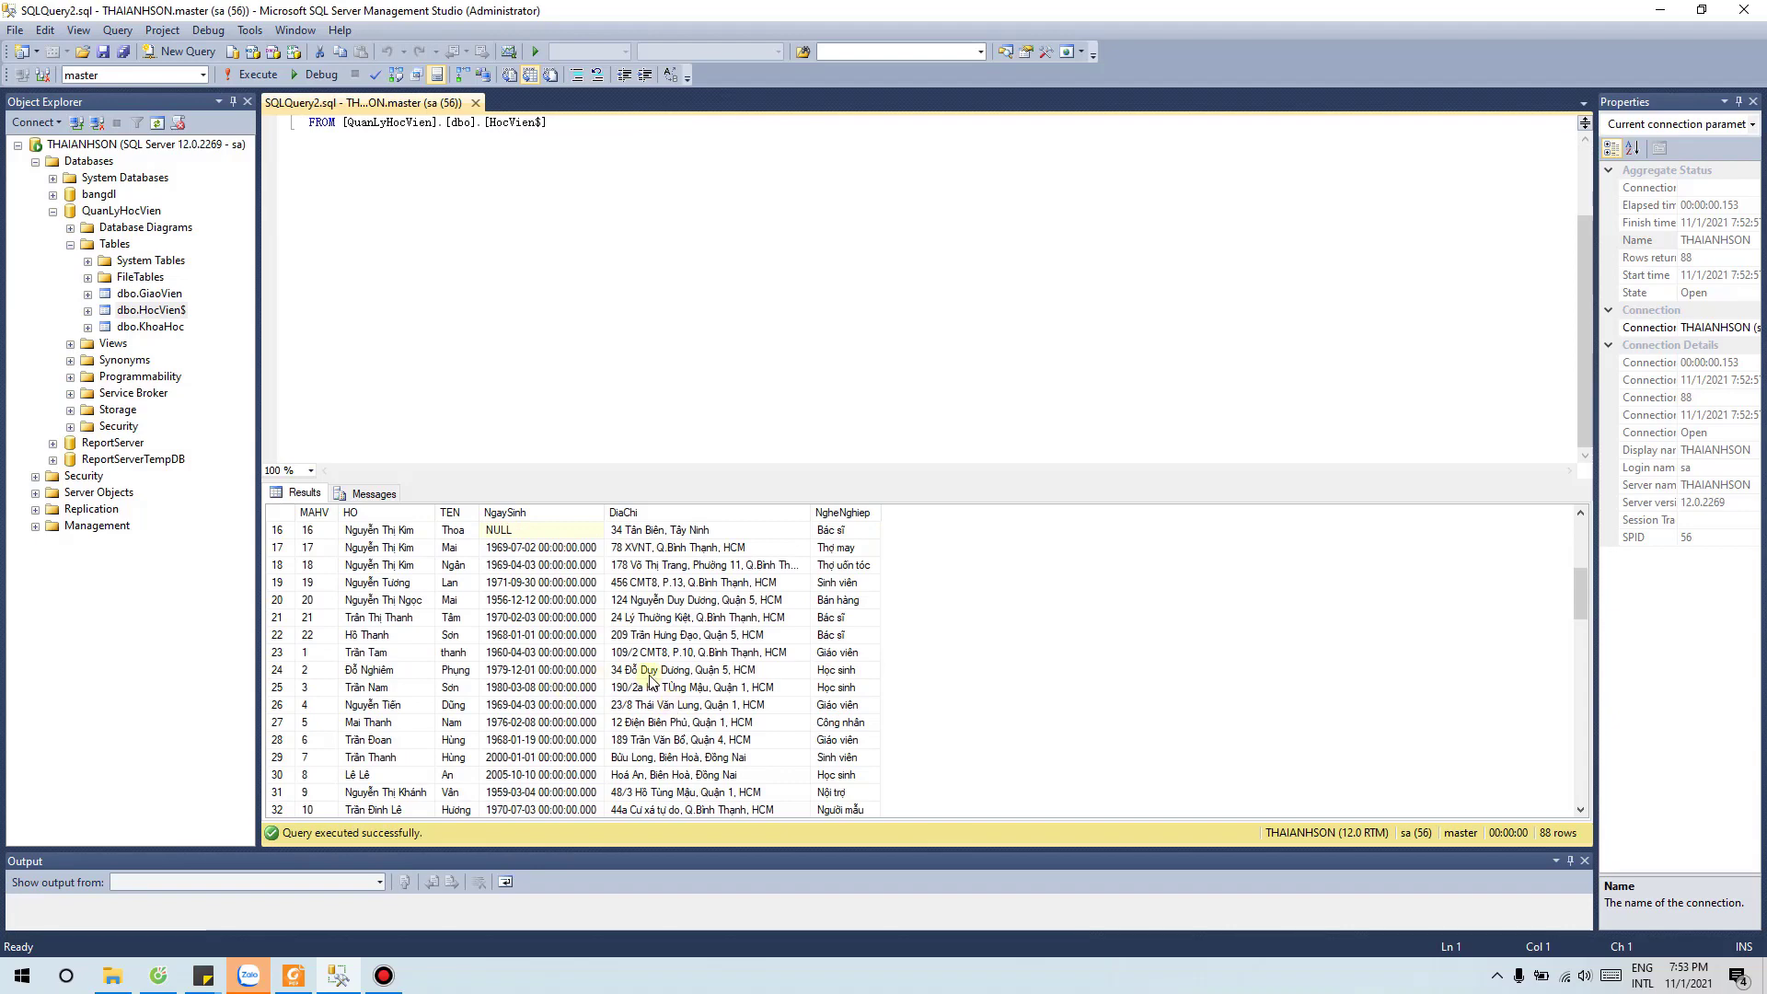
scroll(649, 678, "up", 1)
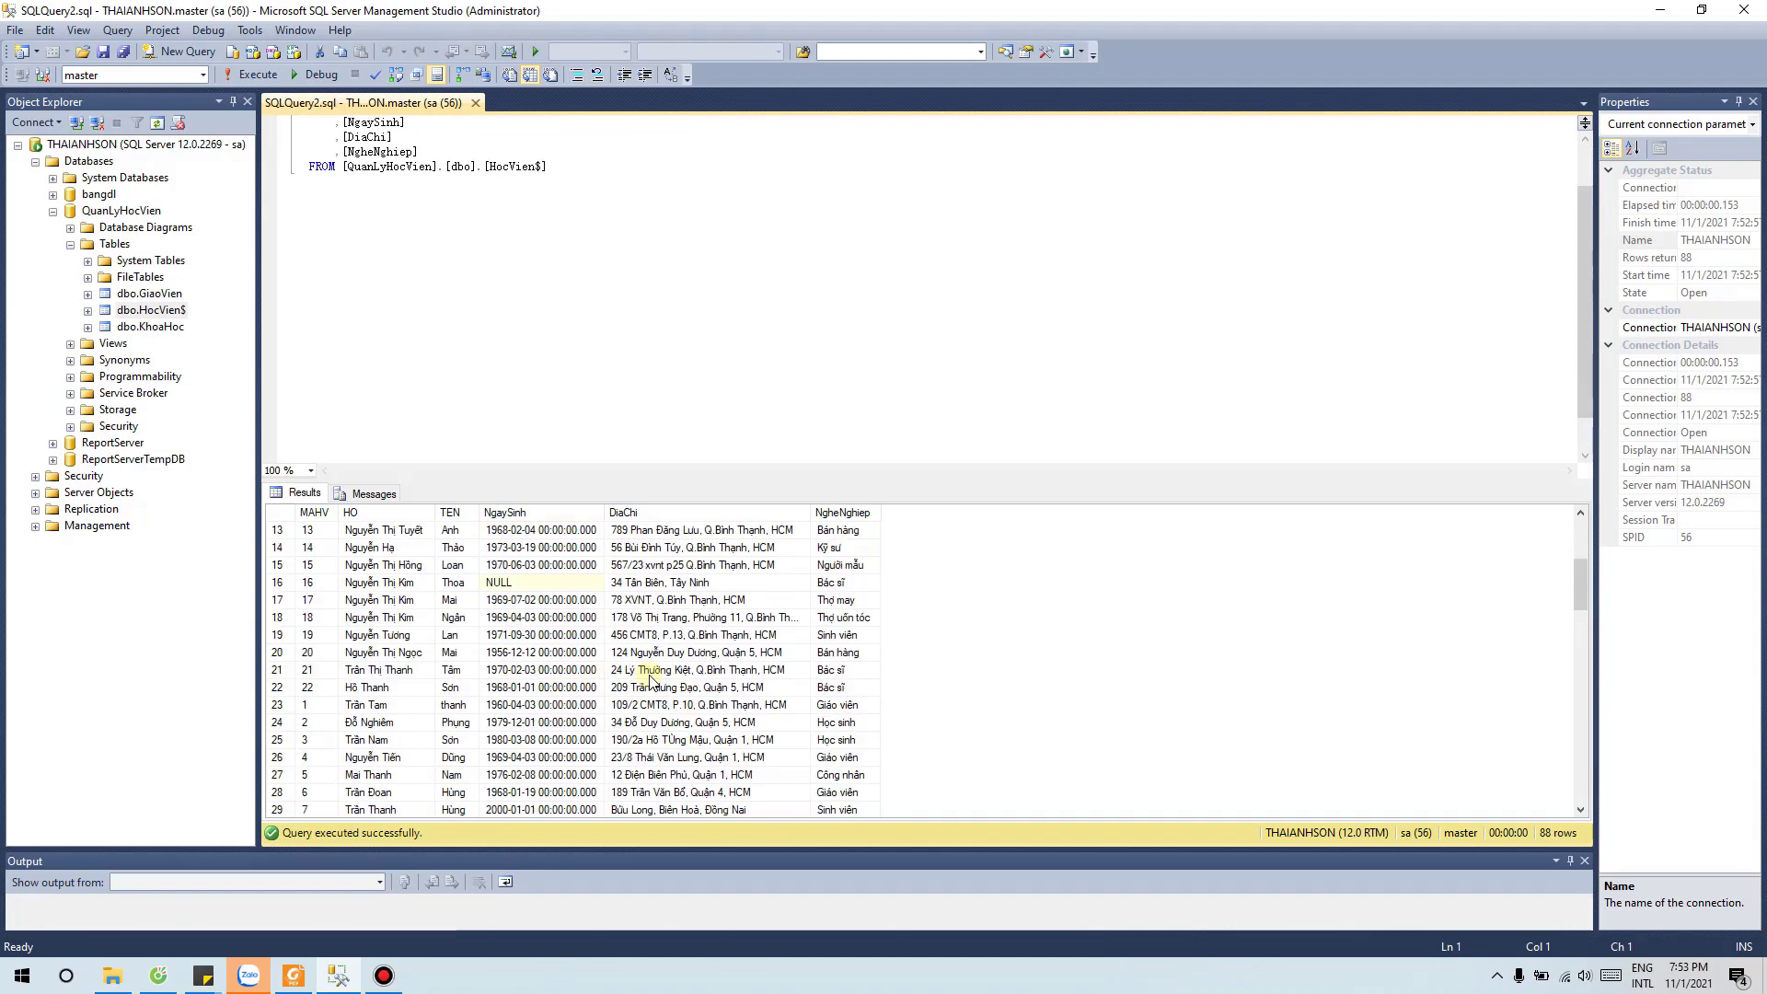